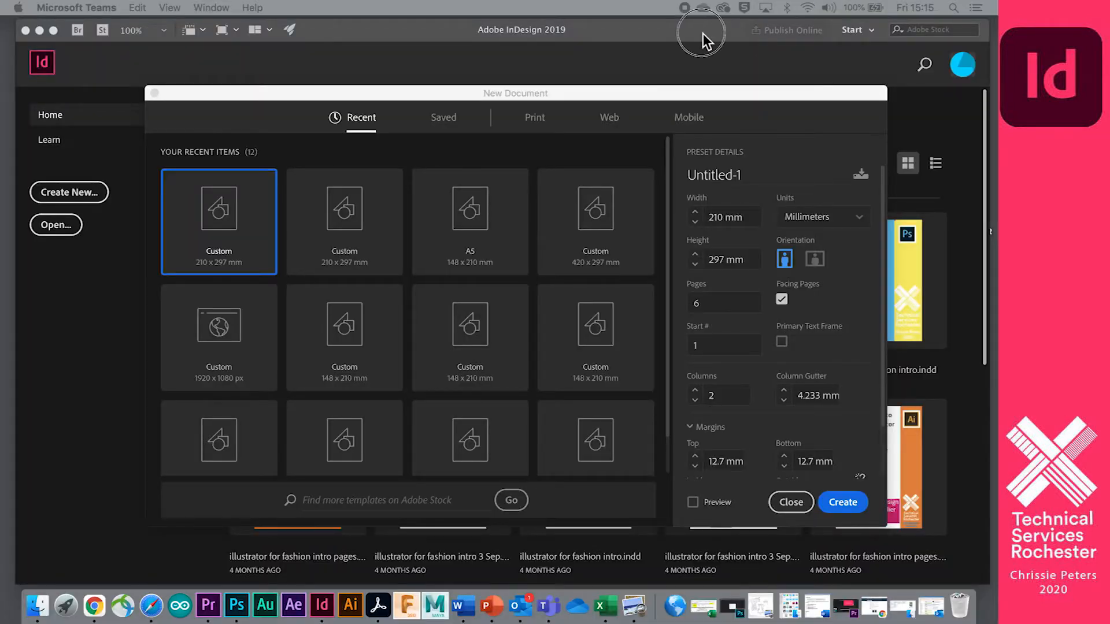
Step: Browse all the blank print presets available for a new document
{"action": "left_click", "coordinate": [702, 34]}
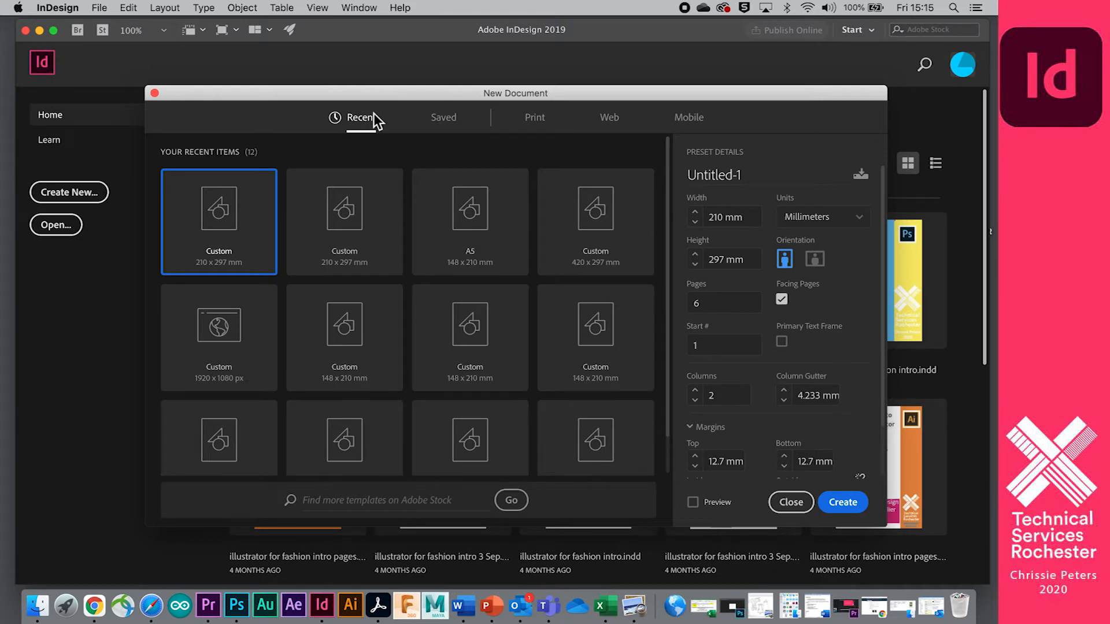
{"action": "left_click", "coordinate": [539, 121]}
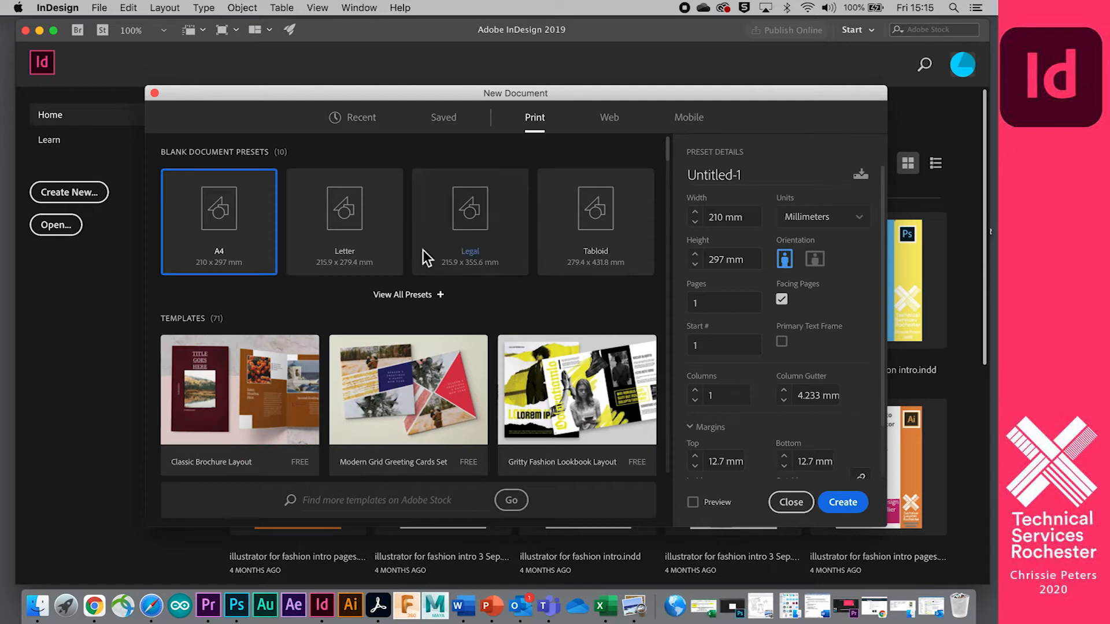
{"action": "left_click", "coordinate": [427, 296]}
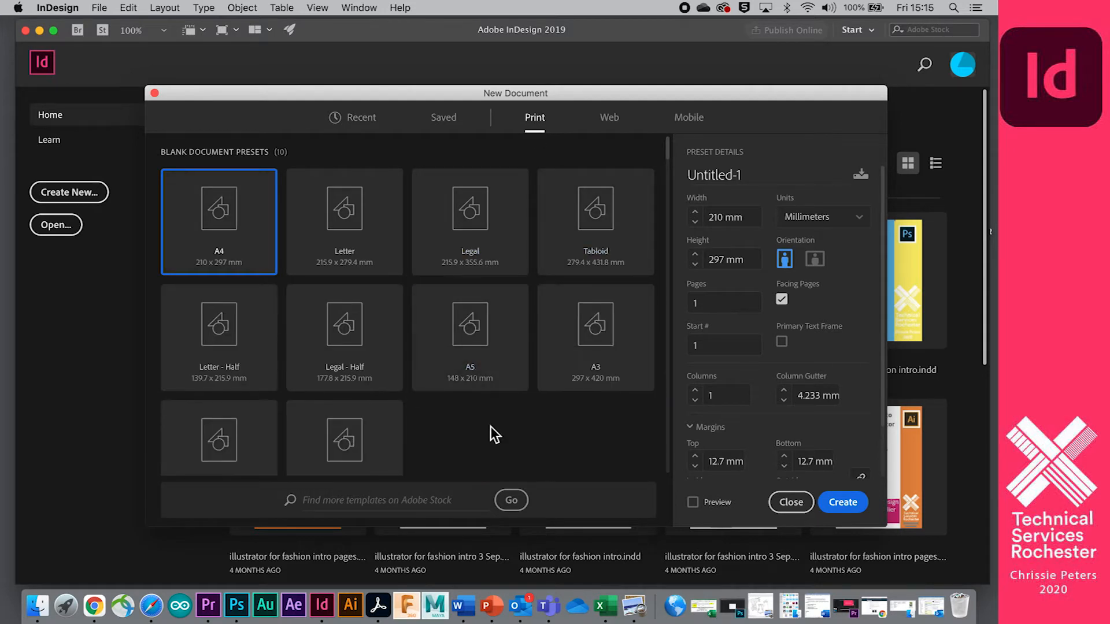
{"action": "scroll", "coordinate": [491, 416], "scroll_direction": "down", "scroll_amount": 3}
{"action": "scroll", "coordinate": [491, 411], "scroll_direction": "up", "scroll_amount": 3}
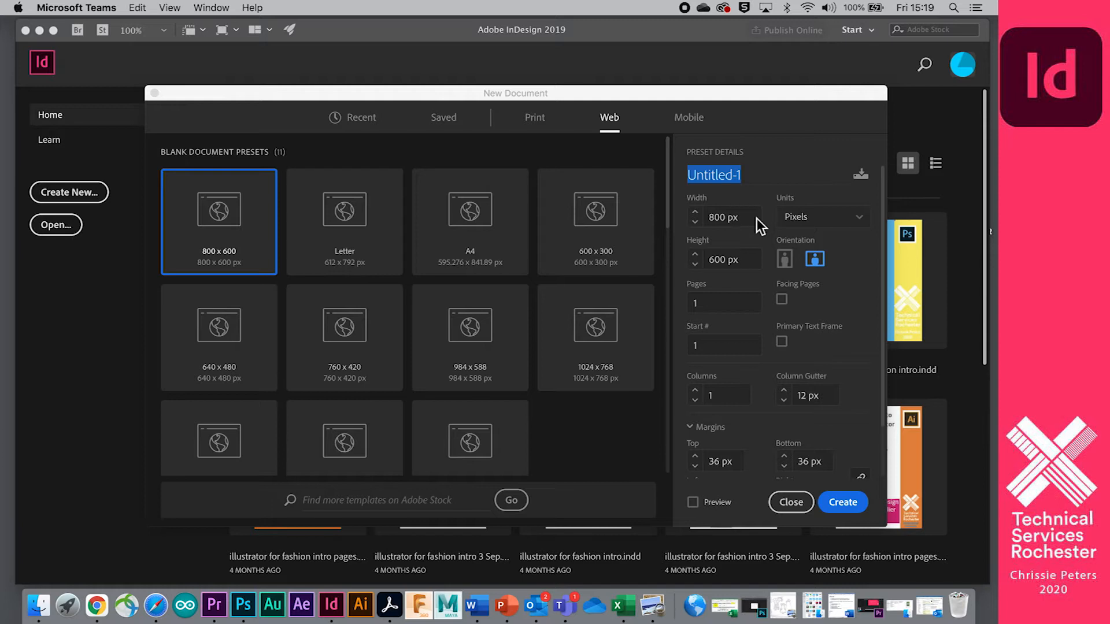
Step: Set the new web document's page size to 1280 px wide and 1024 px high
{"action": "left_click", "coordinate": [742, 220]}
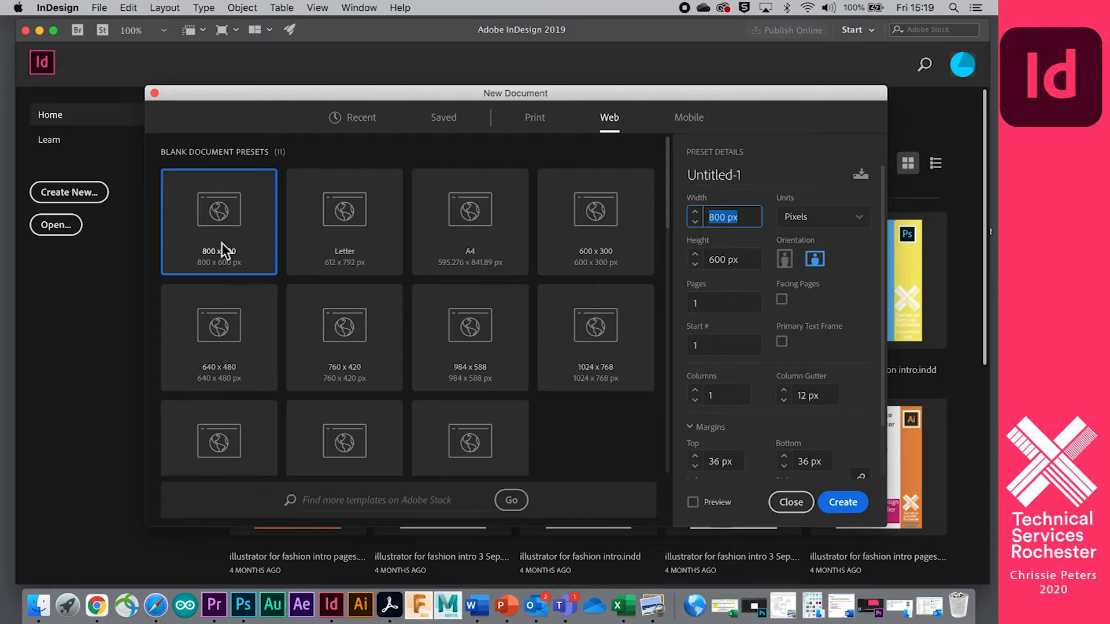
{"action": "scroll", "coordinate": [546, 449], "scroll_direction": "down", "scroll_amount": 2}
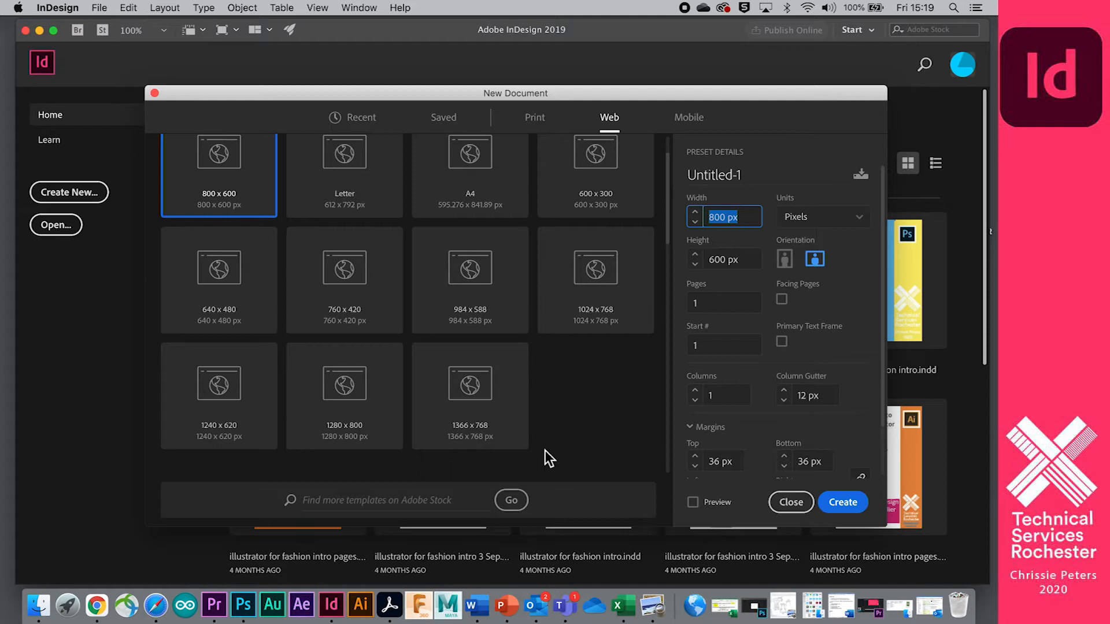
{"action": "scroll", "coordinate": [545, 449], "scroll_direction": "up", "scroll_amount": 1}
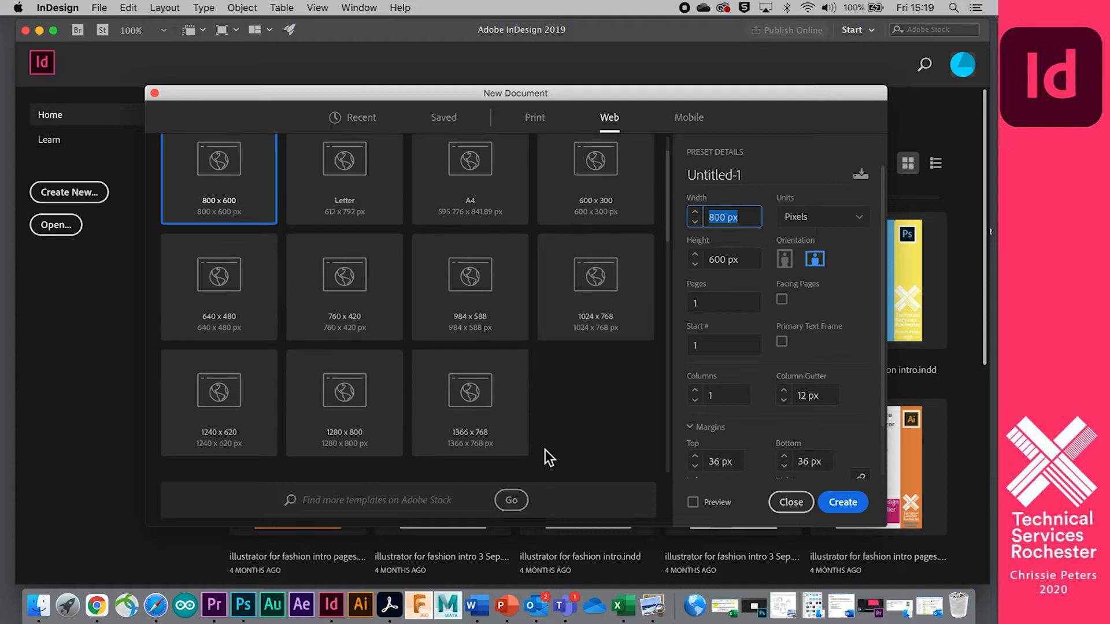
{"action": "scroll", "coordinate": [546, 446], "scroll_direction": "up", "scroll_amount": 2}
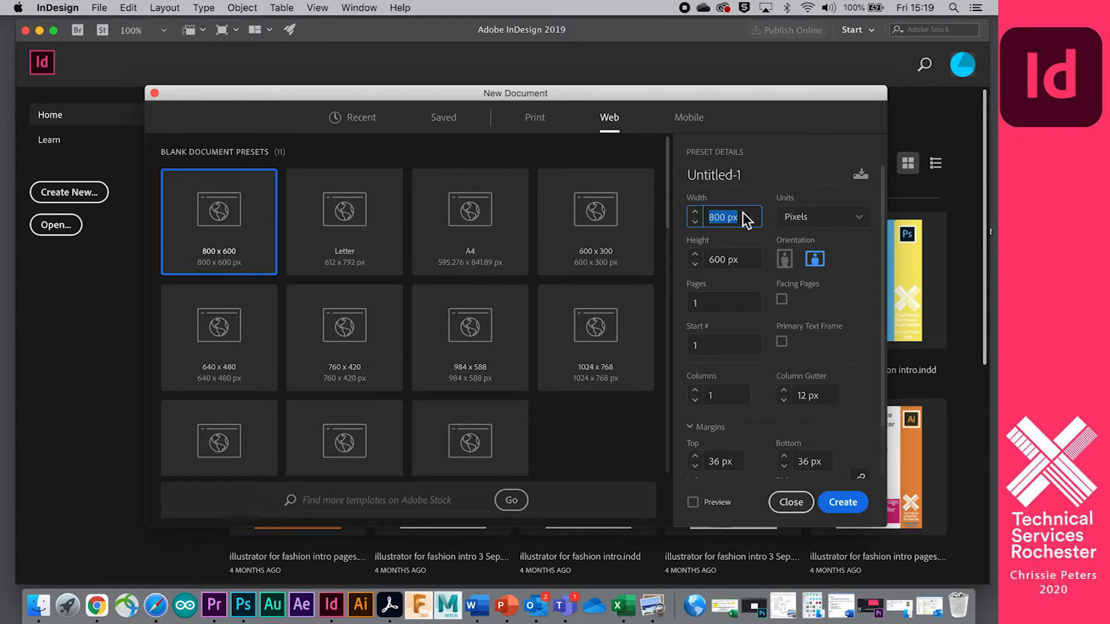
{"action": "type", "text": "1280"}
{"action": "left_click", "coordinate": [742, 261]}
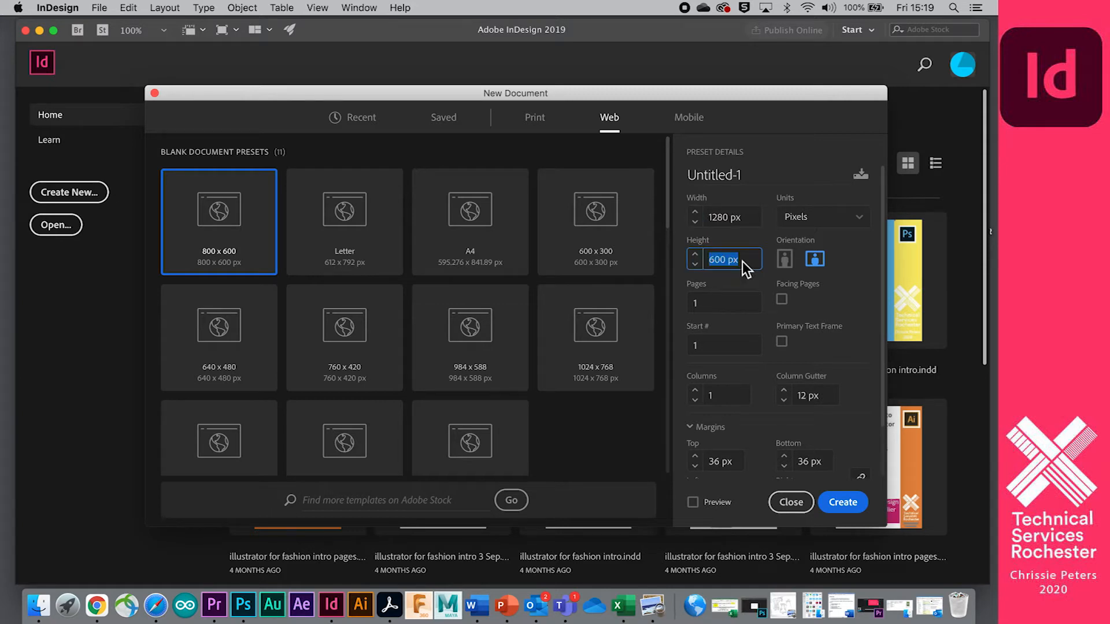
{"action": "left_click", "coordinate": [852, 272]}
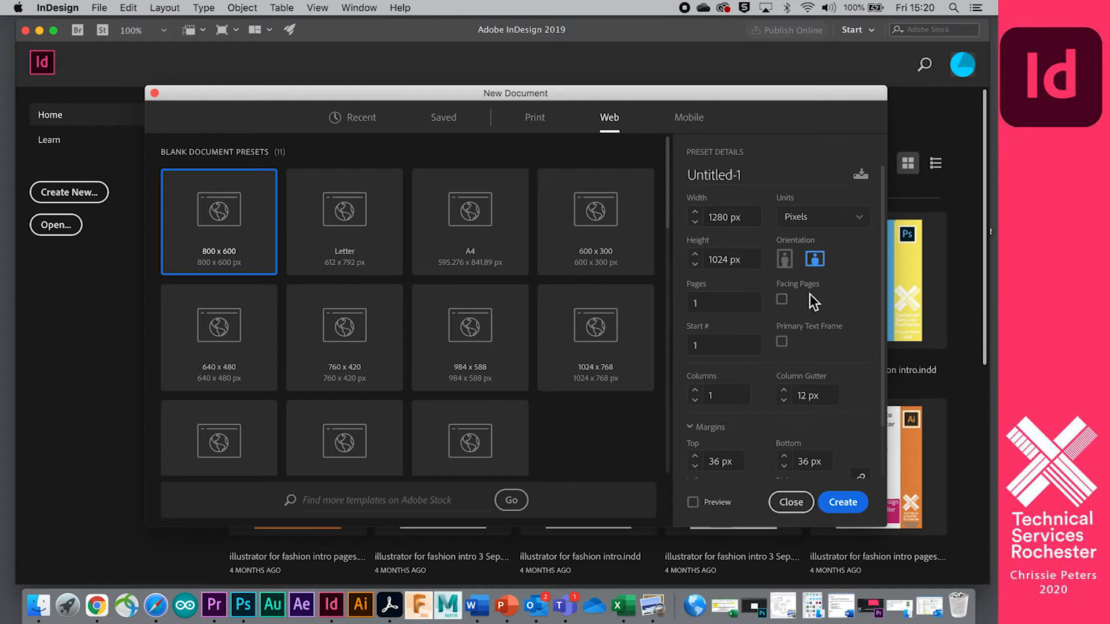
Step: Enable facing pages and set the number of pages to 8 for the new document
{"action": "left_click", "coordinate": [781, 298]}
{"action": "left_click", "coordinate": [690, 304]}
{"action": "type", "text": "8"}
{"action": "left_click", "coordinate": [837, 293]}
Step: Set the new document's layout to 3 columns
{"action": "scroll", "coordinate": [837, 295], "scroll_direction": "down", "scroll_amount": 1}
{"action": "scroll", "coordinate": [837, 295], "scroll_direction": "up", "scroll_amount": 1}
{"action": "scroll", "coordinate": [831, 343], "scroll_direction": "down", "scroll_amount": 2}
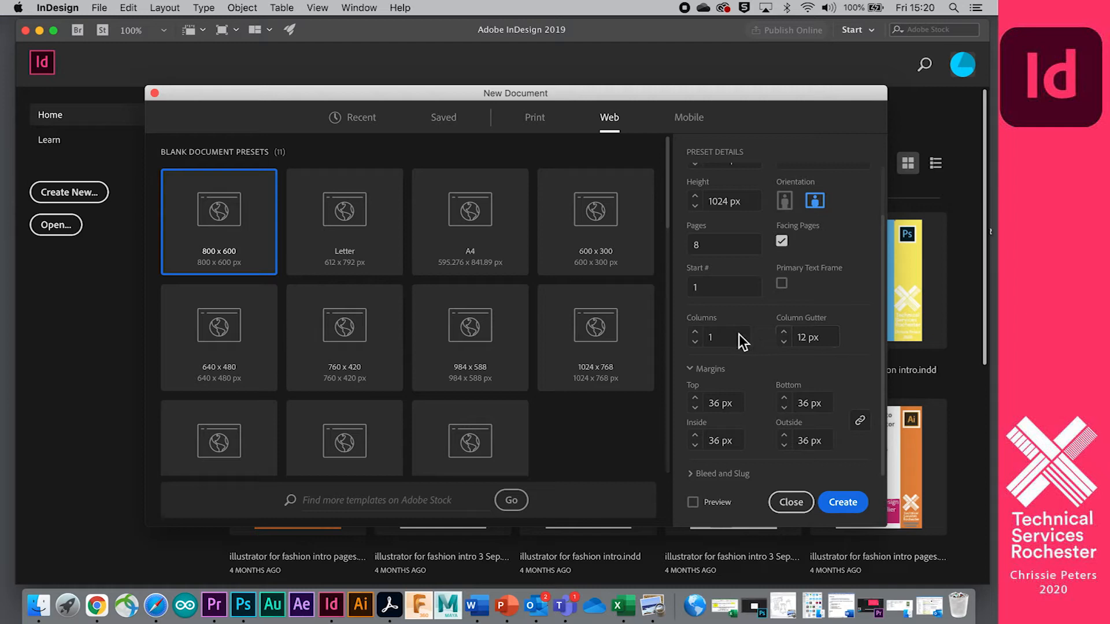
{"action": "left_click", "coordinate": [695, 333]}
{"action": "left_click", "coordinate": [695, 334]}
Step: Preview the three-column layout behind the dialog and create the document
{"action": "left_click", "coordinate": [692, 502]}
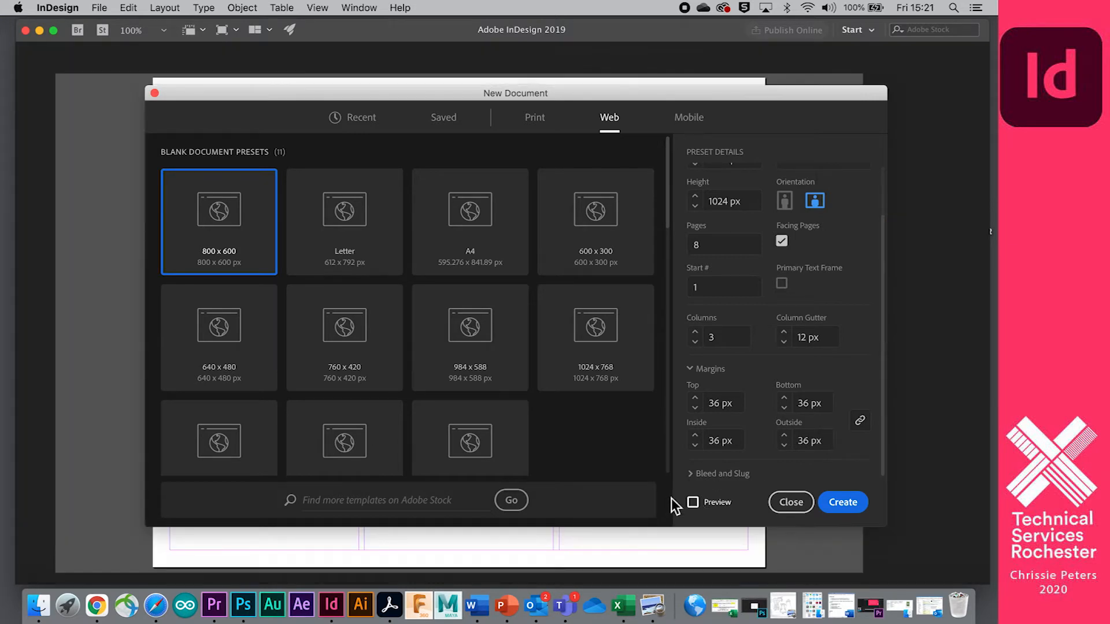
{"action": "mouse_move", "coordinate": [459, 92]}
{"action": "left_mouse_down"}
{"action": "mouse_move", "coordinate": [515, 373]}
{"action": "mouse_move", "coordinate": [490, 420]}
{"action": "mouse_move", "coordinate": [478, 521]}
{"action": "mouse_move", "coordinate": [483, 379]}
{"action": "mouse_move", "coordinate": [441, 227]}
{"action": "mouse_move", "coordinate": [480, 95]}
{"action": "left_mouse_up"}
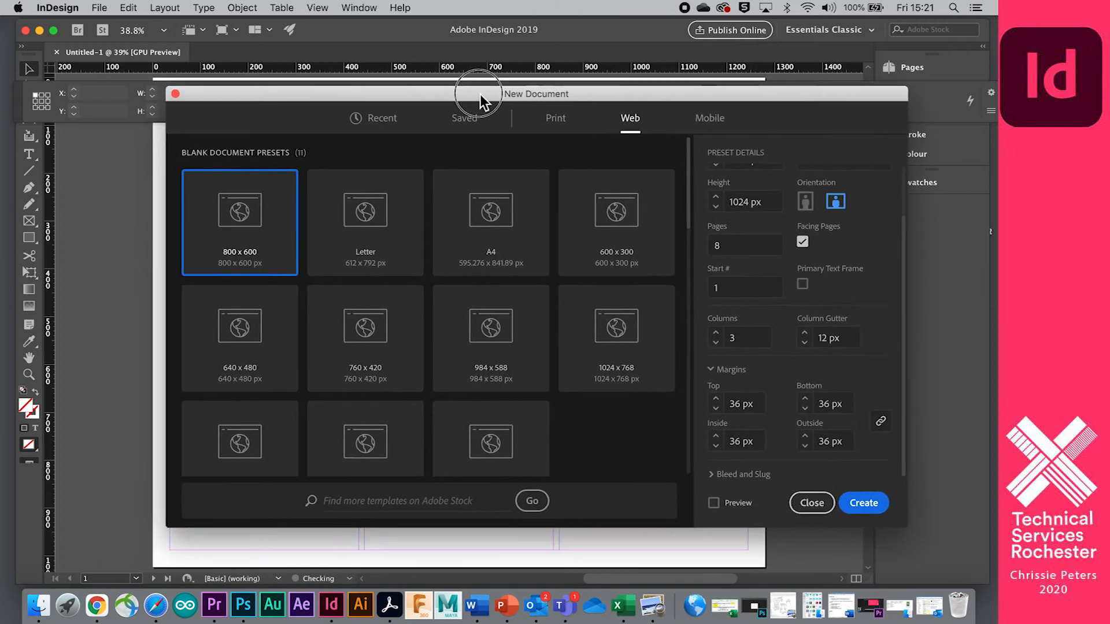
{"action": "left_click", "coordinate": [864, 503]}
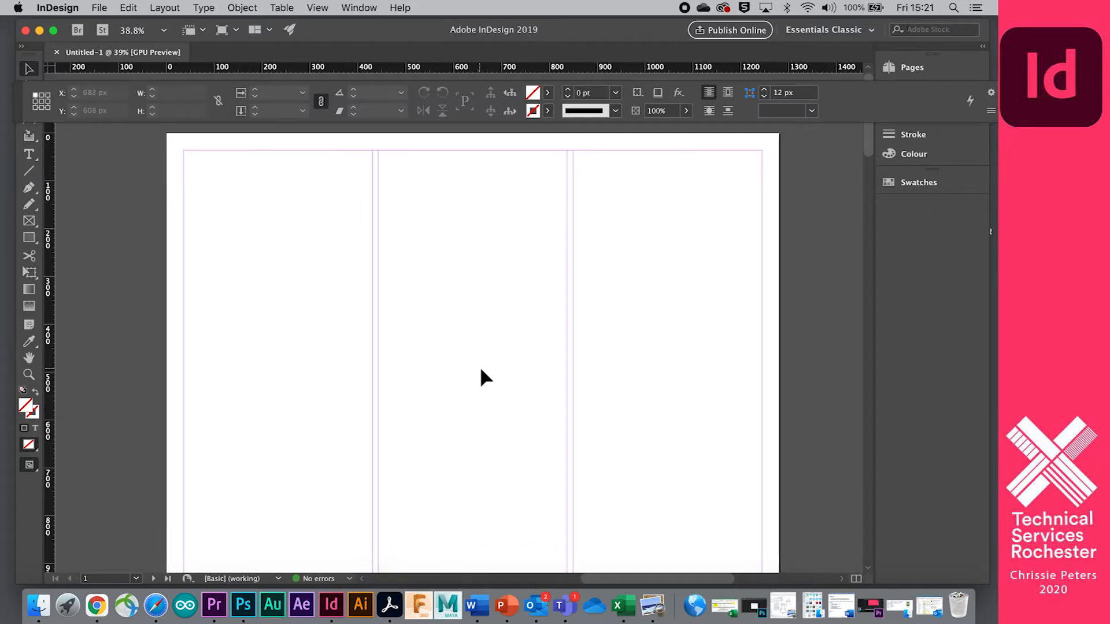
Step: Examine how the first page and the facing-page spread below it are laid out
{"action": "key", "text": "super+0"}
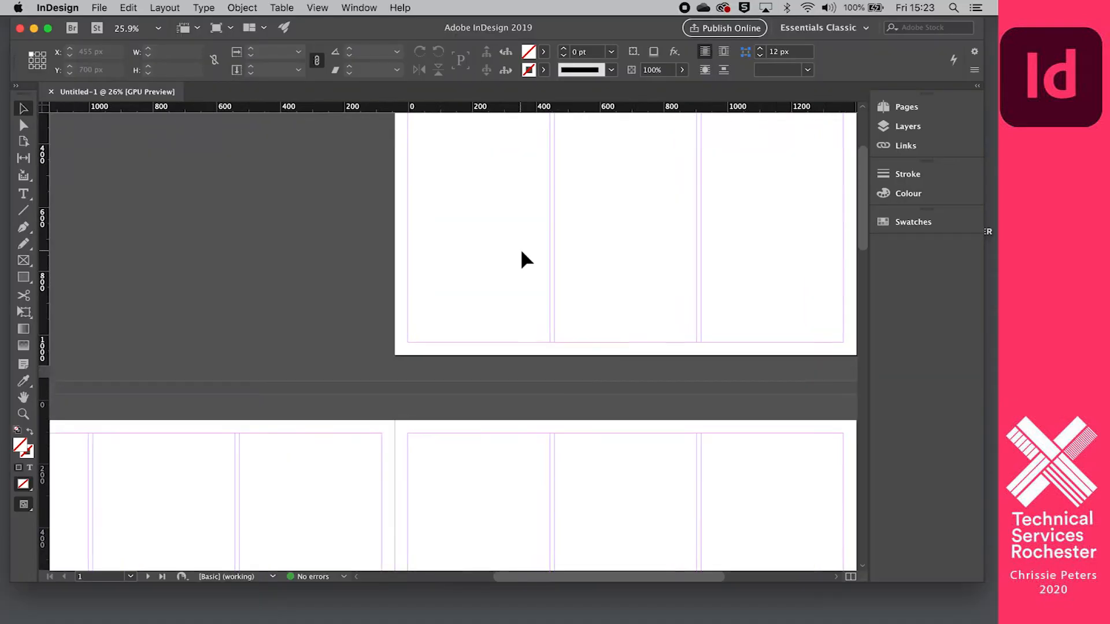
{"action": "scroll", "coordinate": [520, 255], "scroll_direction": "down", "scroll_amount": 2}
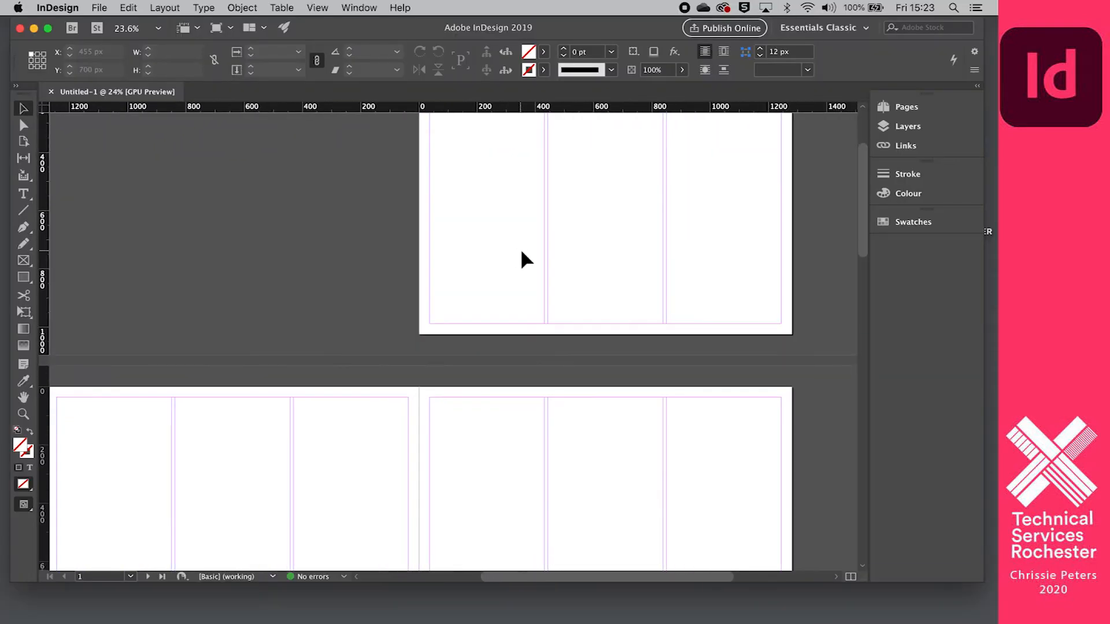
{"action": "scroll", "coordinate": [520, 255], "scroll_direction": "up", "scroll_amount": 2}
{"action": "scroll", "coordinate": [523, 257], "scroll_direction": "down", "scroll_amount": 1}
{"action": "scroll", "coordinate": [523, 260], "scroll_direction": "up", "scroll_amount": 1}
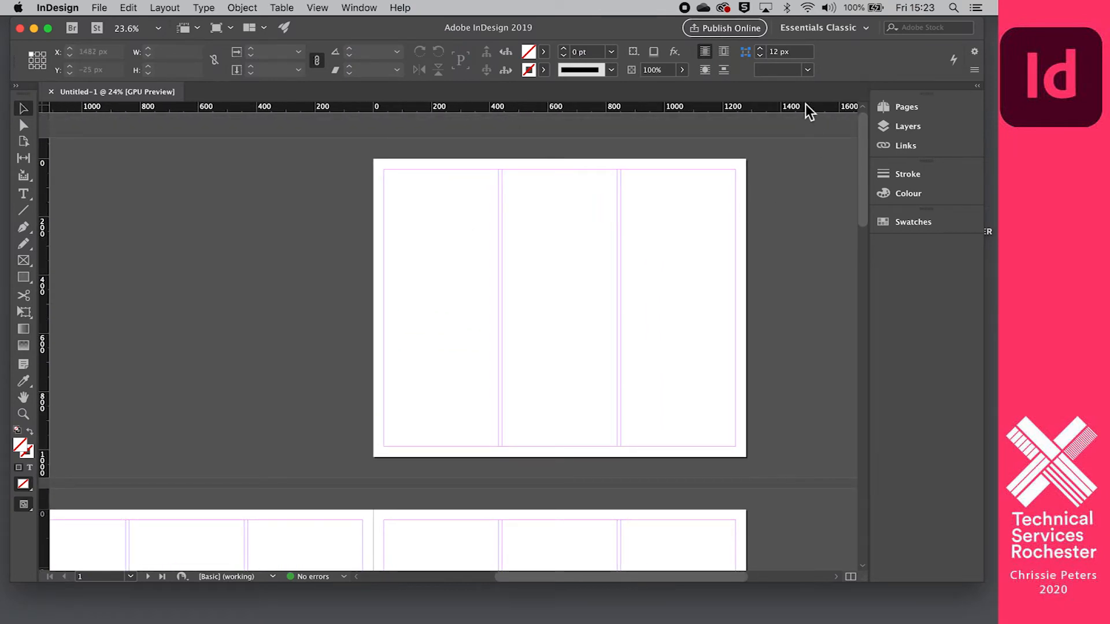
Step: Open the page overview and look through the document's spreads down to page 8 and back to page 1
{"action": "left_click", "coordinate": [907, 109]}
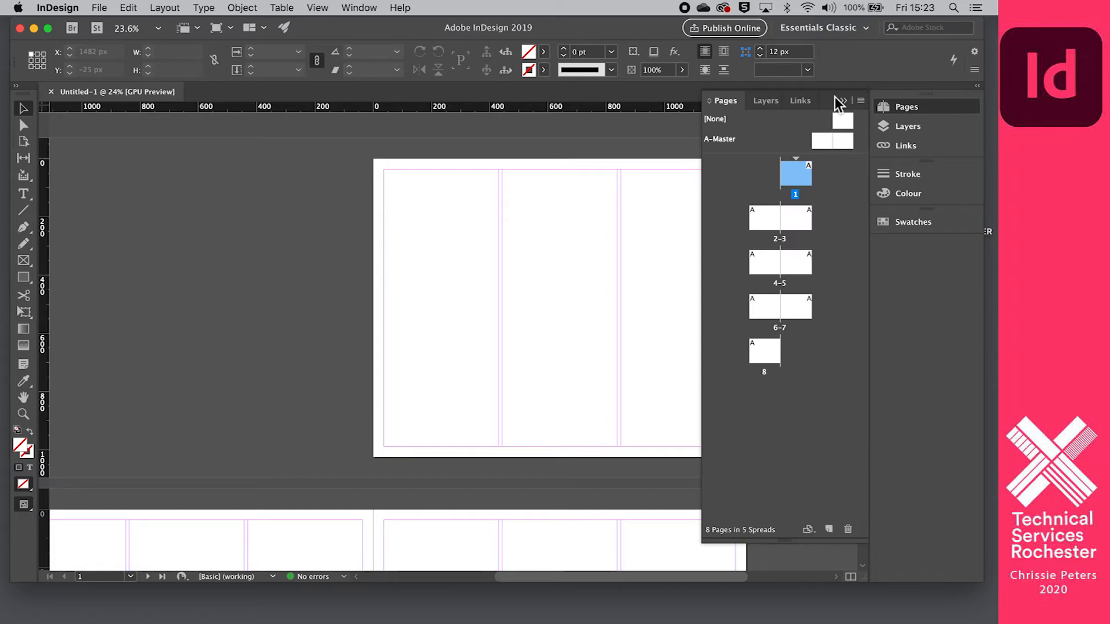
{"action": "left_click_drag", "start_coordinate": [833, 129], "coordinate": [792, 183]}
{"action": "scroll", "coordinate": [513, 387], "scroll_direction": "down", "scroll_amount": 10}
{"action": "scroll", "coordinate": [511, 380], "scroll_direction": "up", "scroll_amount": 5}
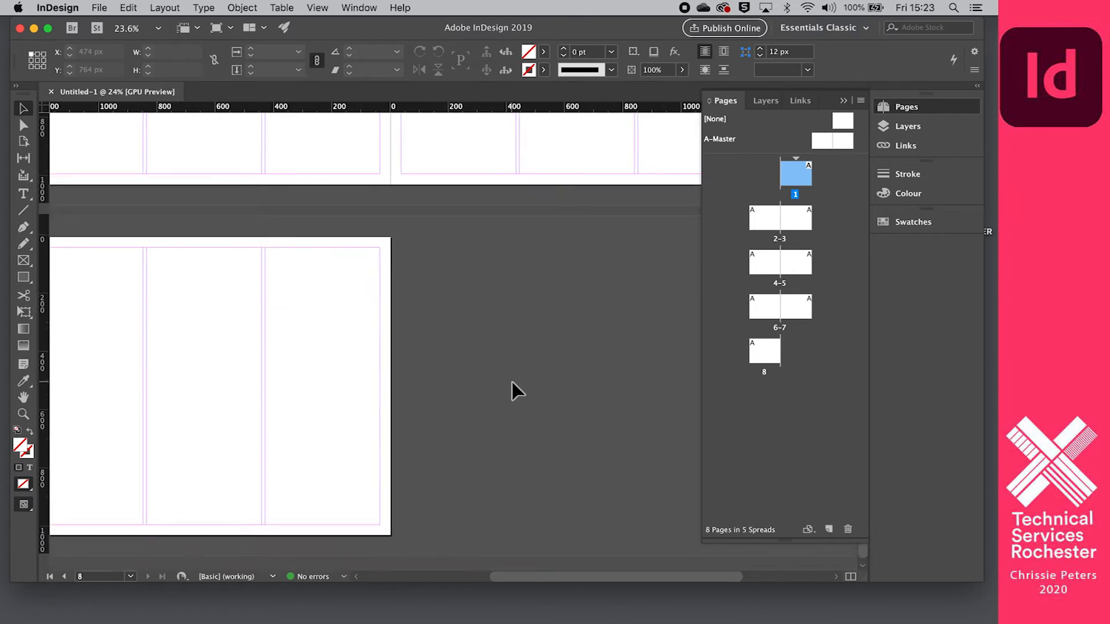
{"action": "scroll", "coordinate": [511, 380], "scroll_direction": "up", "scroll_amount": 5}
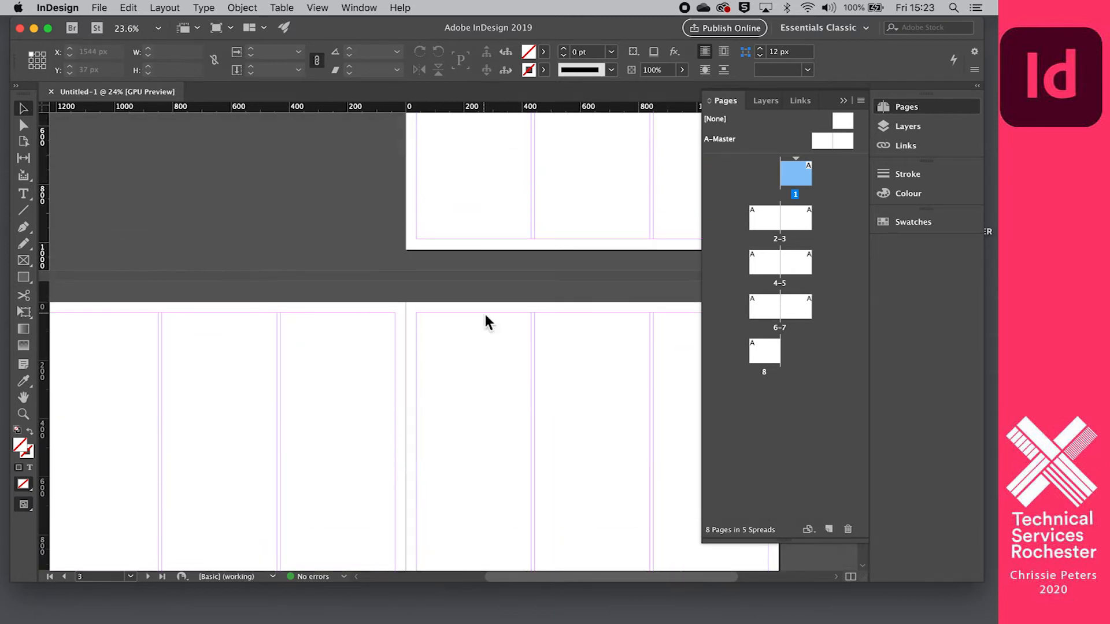
{"action": "scroll", "coordinate": [484, 315], "scroll_direction": "up", "scroll_amount": 5}
{"action": "scroll", "coordinate": [480, 316], "scroll_direction": "down", "scroll_amount": 5}
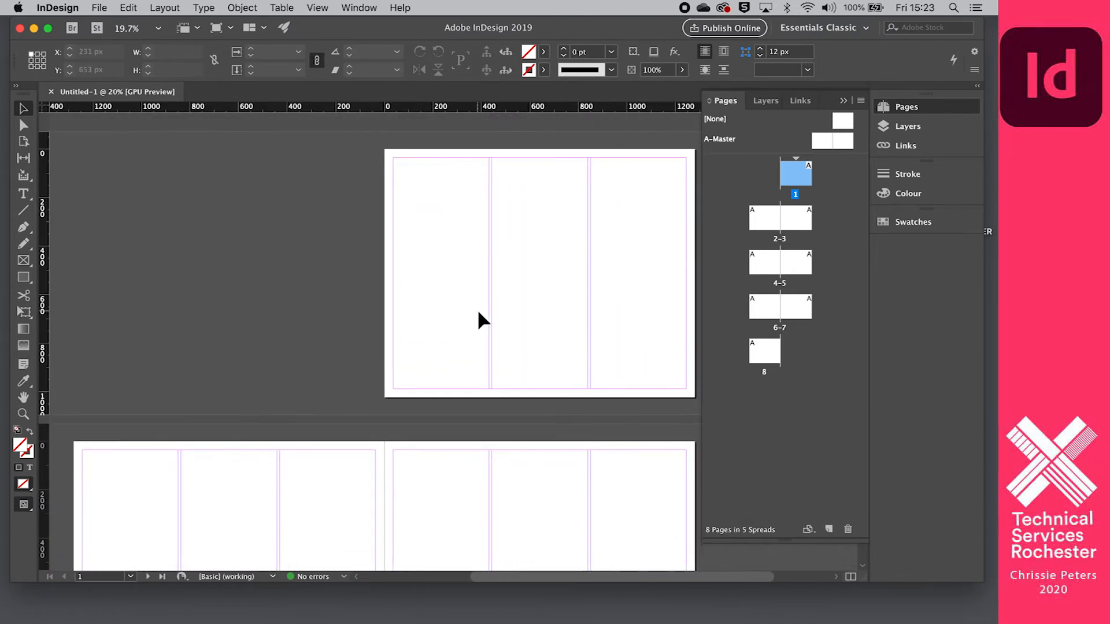
{"action": "scroll", "coordinate": [480, 317], "scroll_direction": "down", "scroll_amount": 2}
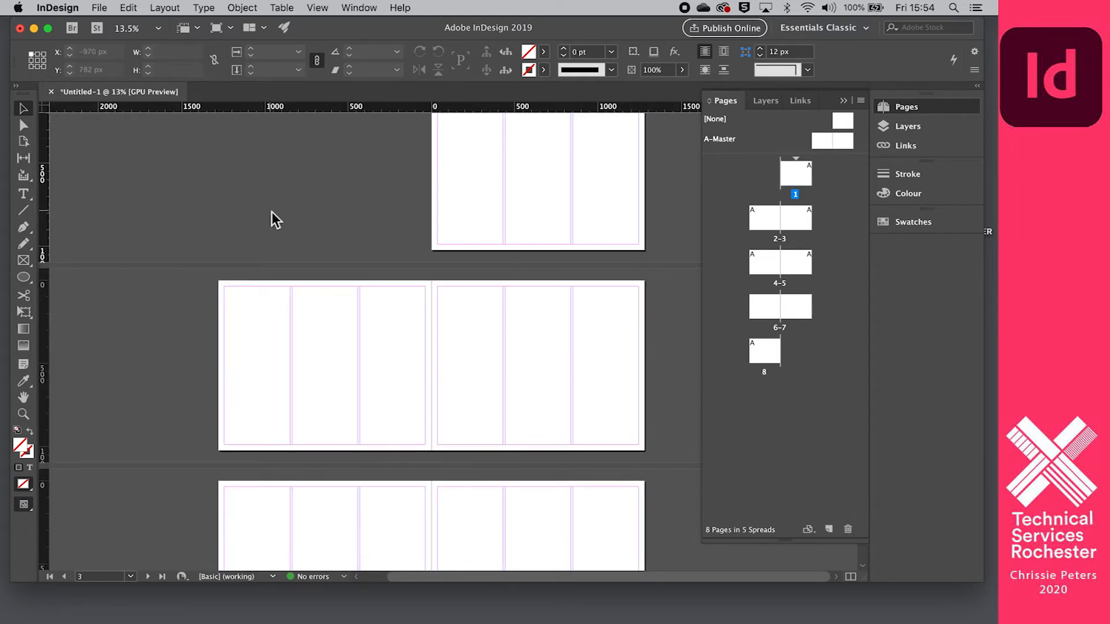
{"action": "scroll", "coordinate": [271, 212], "scroll_direction": "up", "scroll_amount": 3}
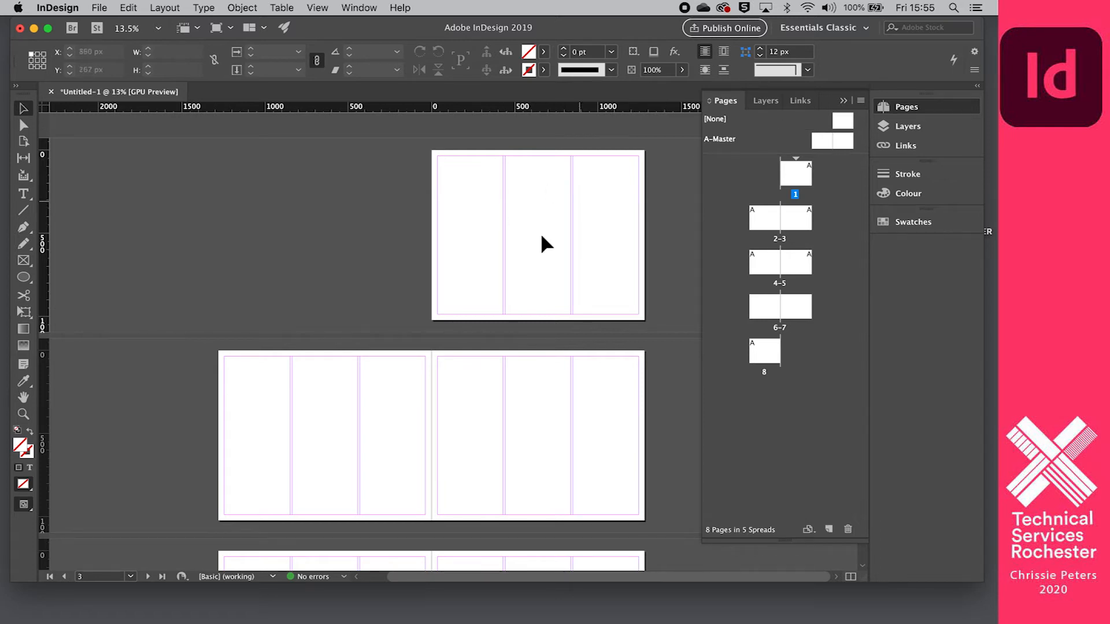
Step: Create a one-page master with prefix B named "cover master", based on no other master
{"action": "right_click", "coordinate": [786, 125]}
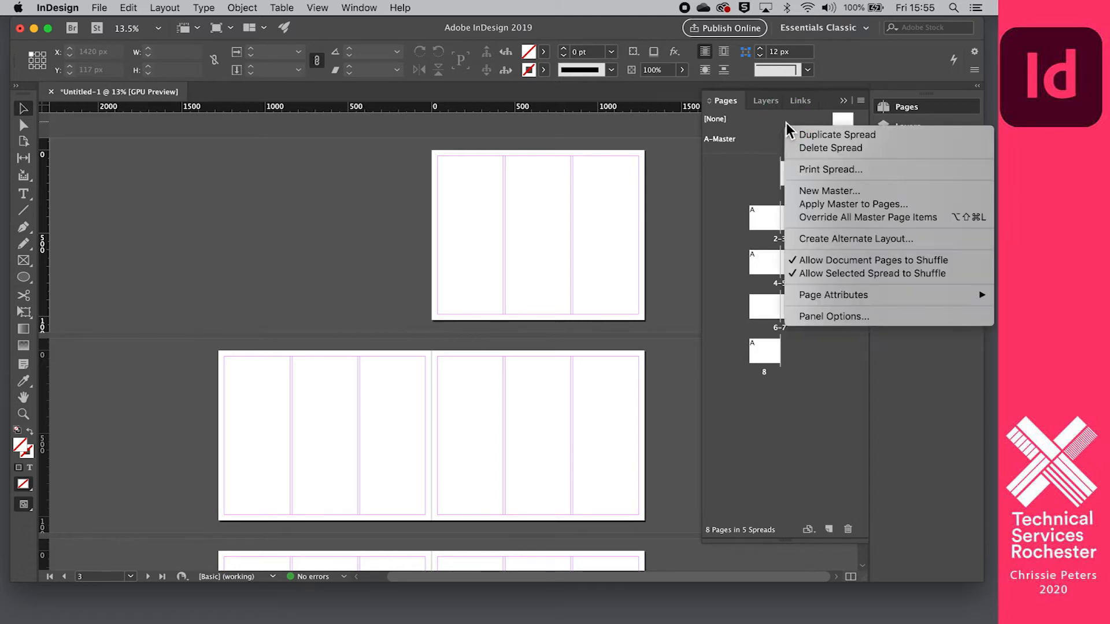
{"action": "left_click", "coordinate": [819, 192]}
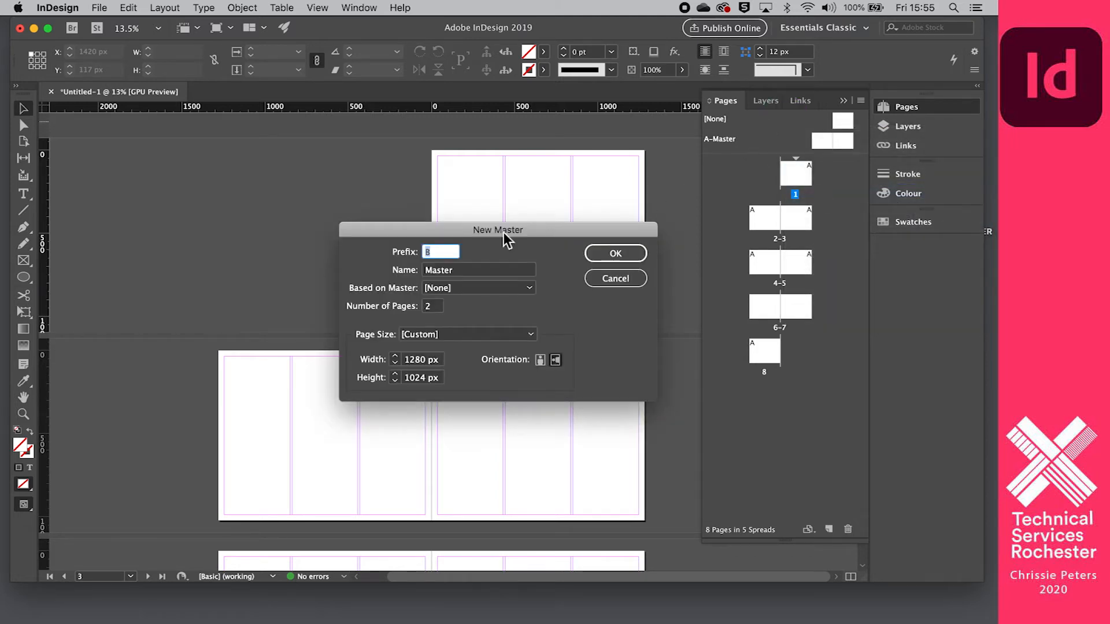
{"action": "double_click", "coordinate": [457, 267]}
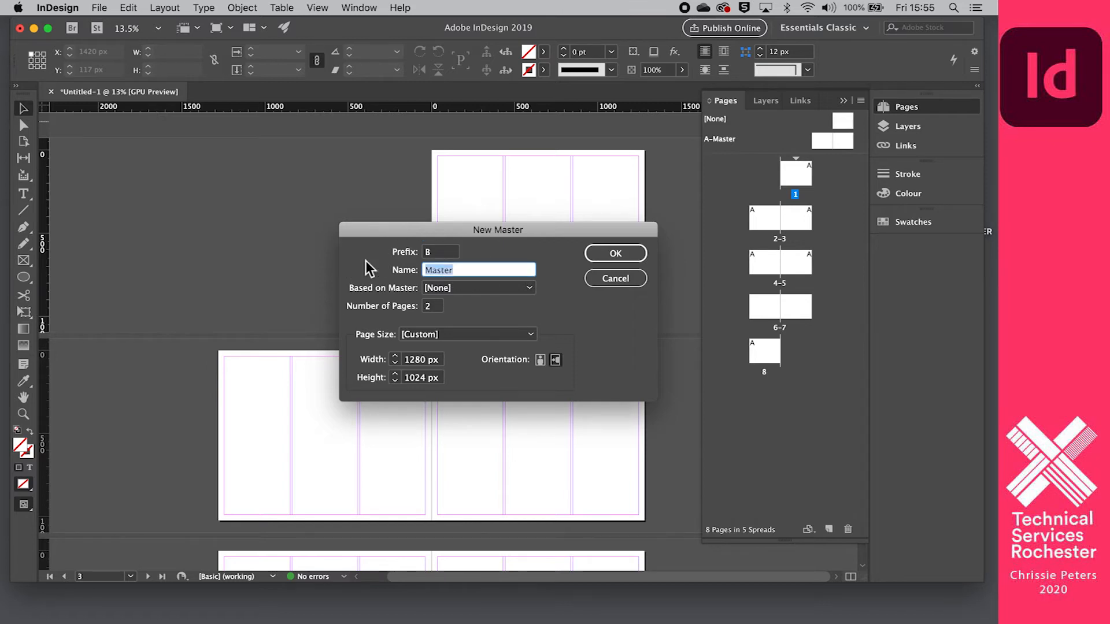
{"action": "type", "text": "cover m"}
{"action": "left_click", "coordinate": [432, 306]}
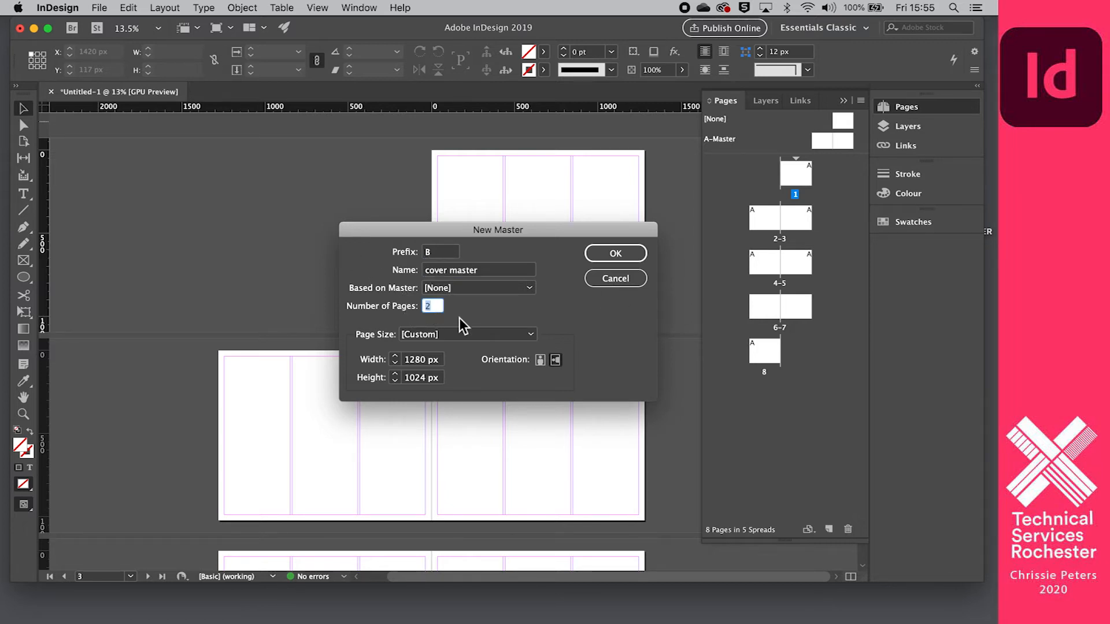
{"action": "type", "text": "1"}
{"action": "left_click", "coordinate": [527, 288]}
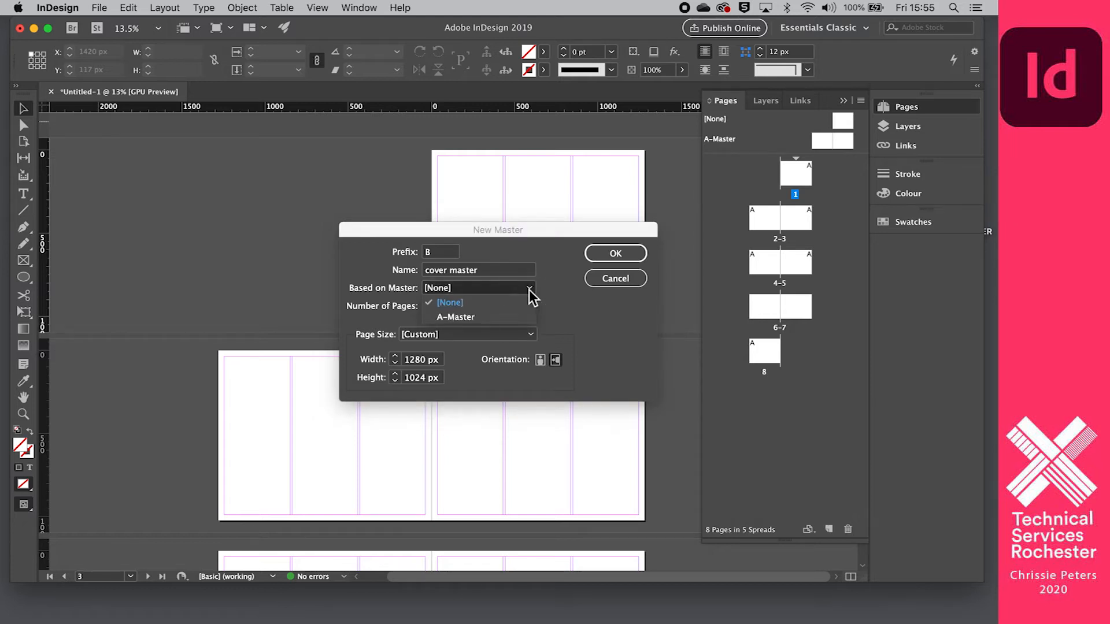
{"action": "left_click", "coordinate": [558, 300]}
{"action": "left_click", "coordinate": [629, 252]}
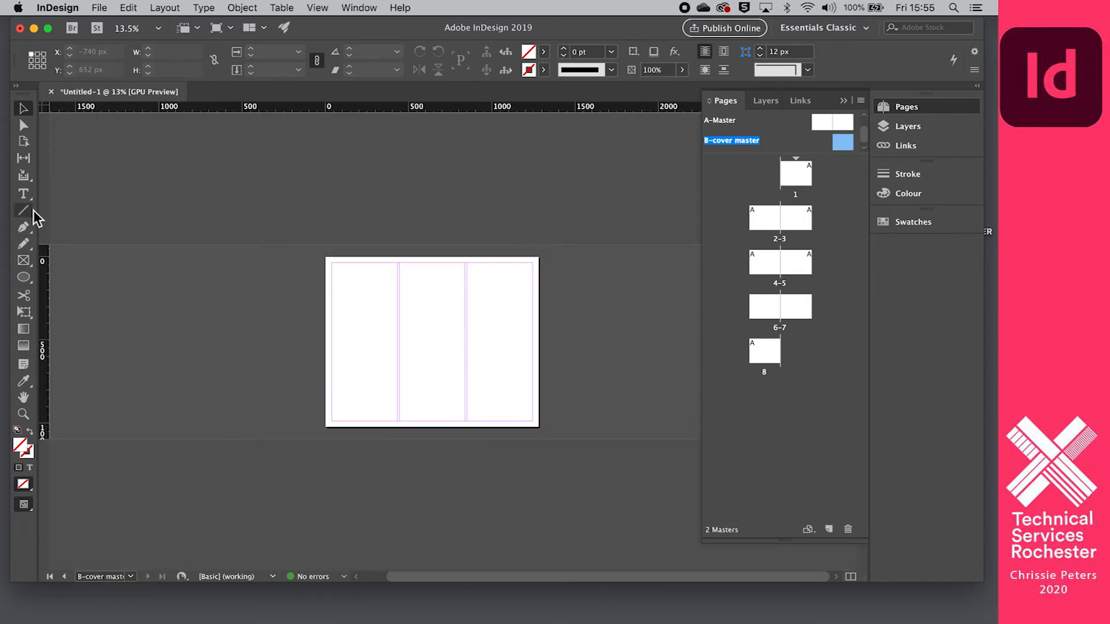
Step: Draw a circle about 670 by 675 px in the middle of the cover master and fill it with RGB Magenta
{"action": "left_click", "coordinate": [23, 277]}
{"action": "left_click_drag", "start_coordinate": [375, 285], "coordinate": [487, 398]}
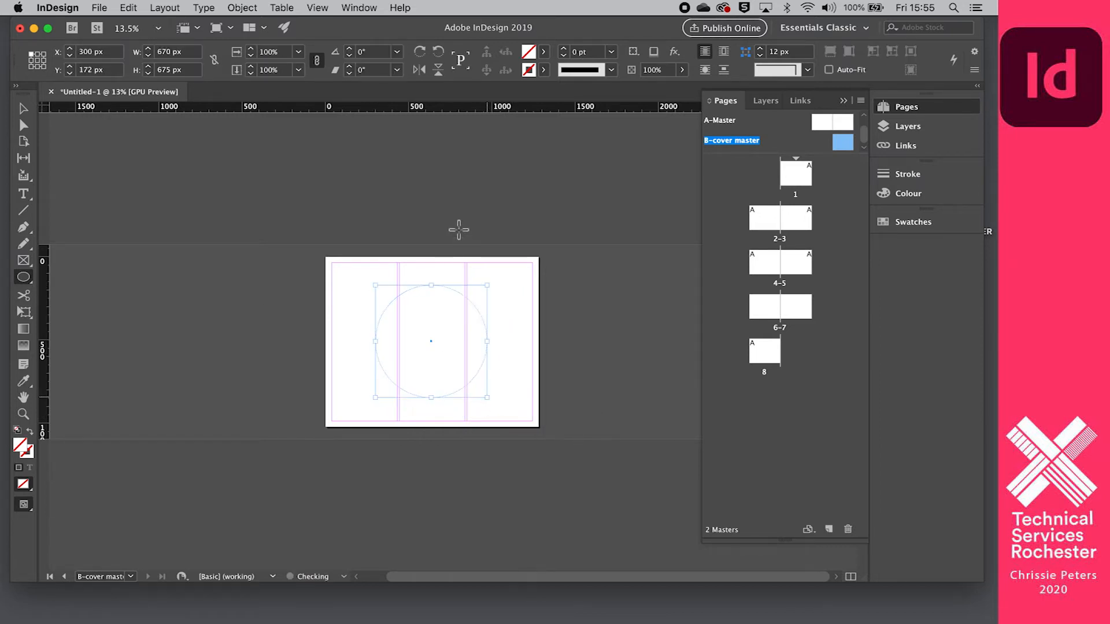
{"action": "left_click", "coordinate": [543, 52]}
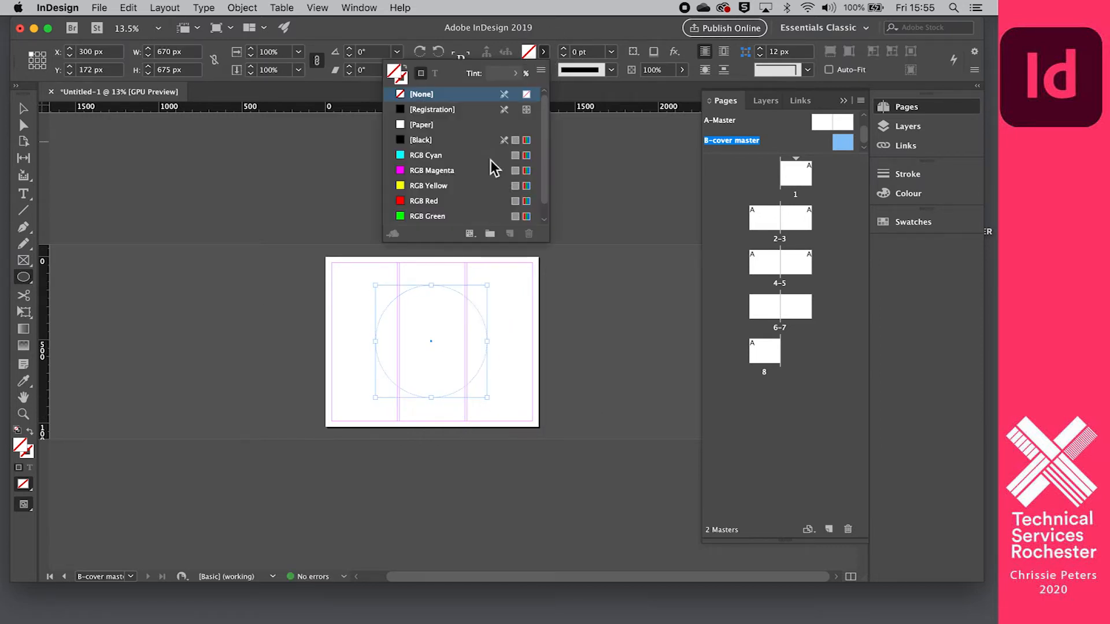
{"action": "left_click", "coordinate": [427, 171]}
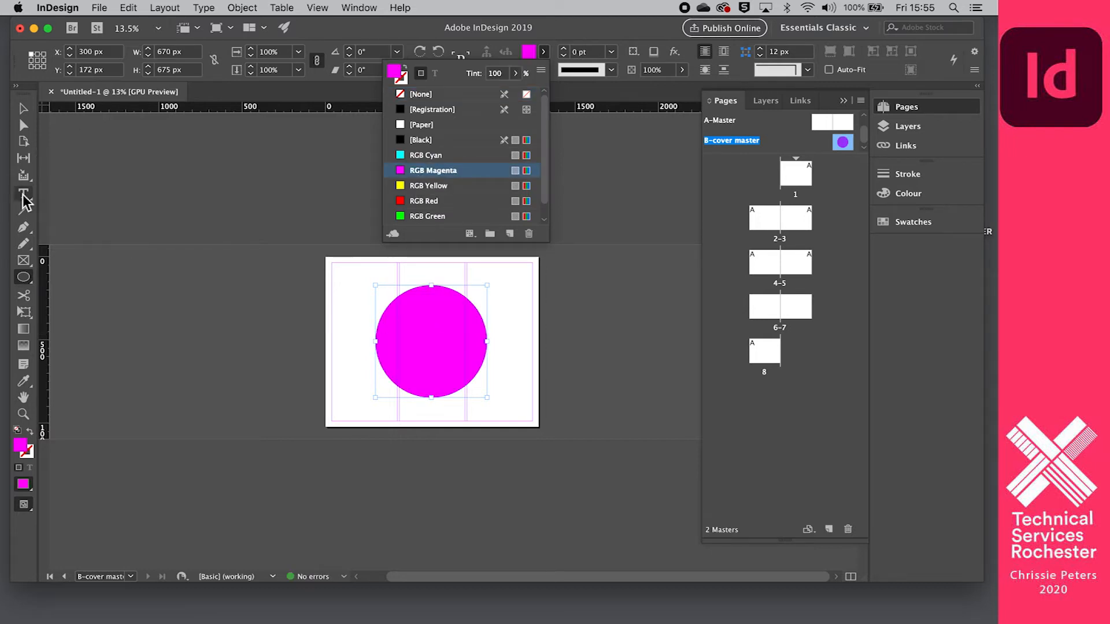
{"action": "left_click", "coordinate": [768, 125]}
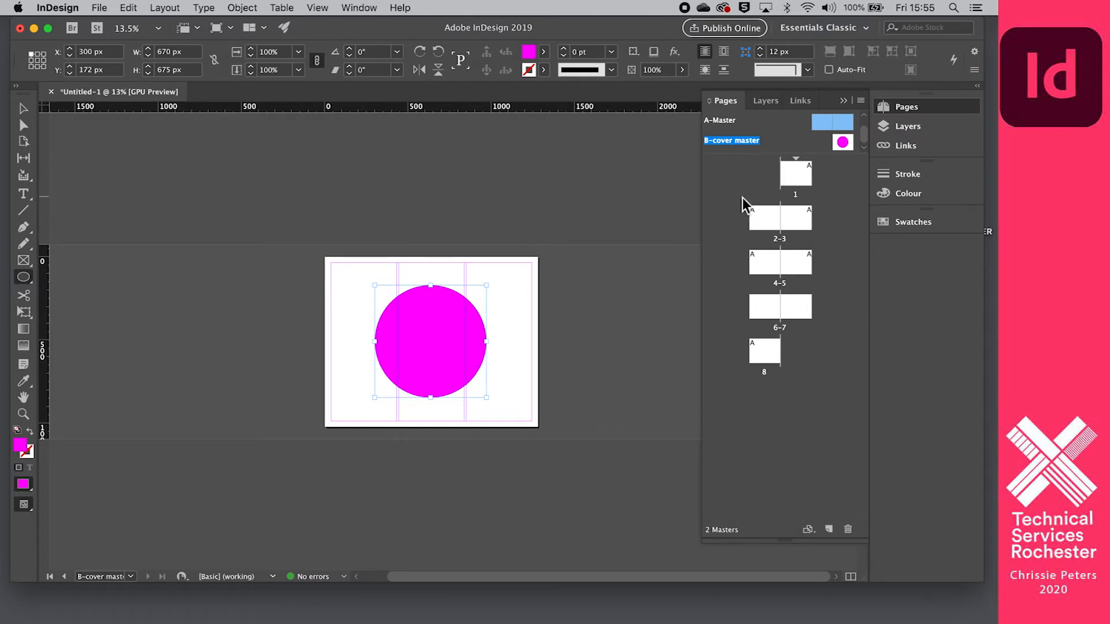
Step: Apply the B-cover master to page 1 and go to that page
{"action": "left_click", "coordinate": [843, 143]}
{"action": "left_click_drag", "start_coordinate": [843, 143], "coordinate": [805, 177]}
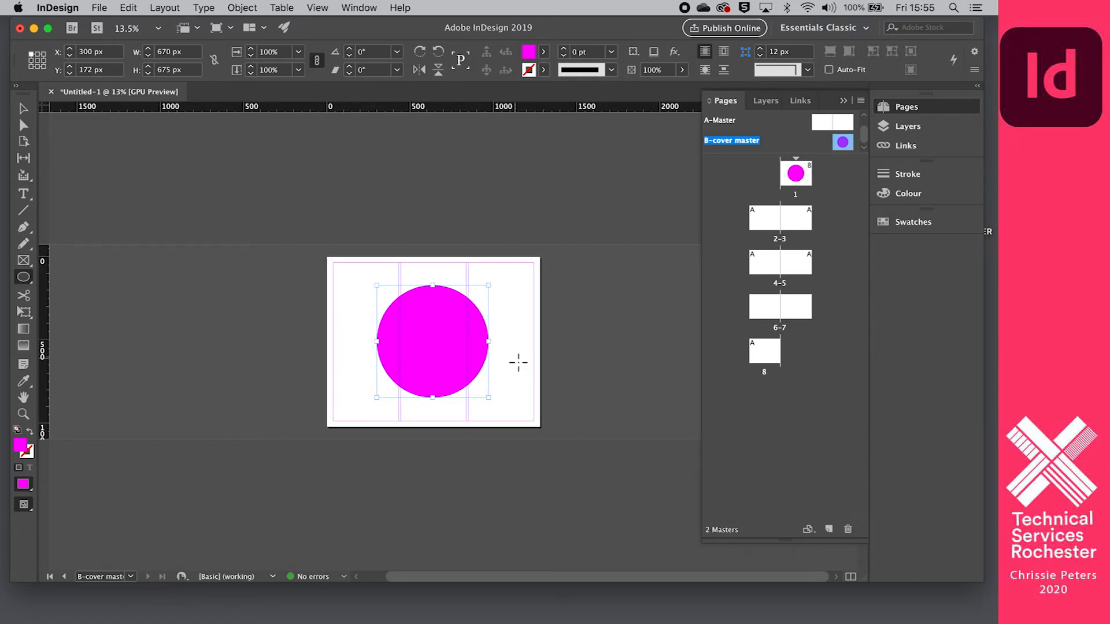
{"action": "double_click", "coordinate": [796, 174]}
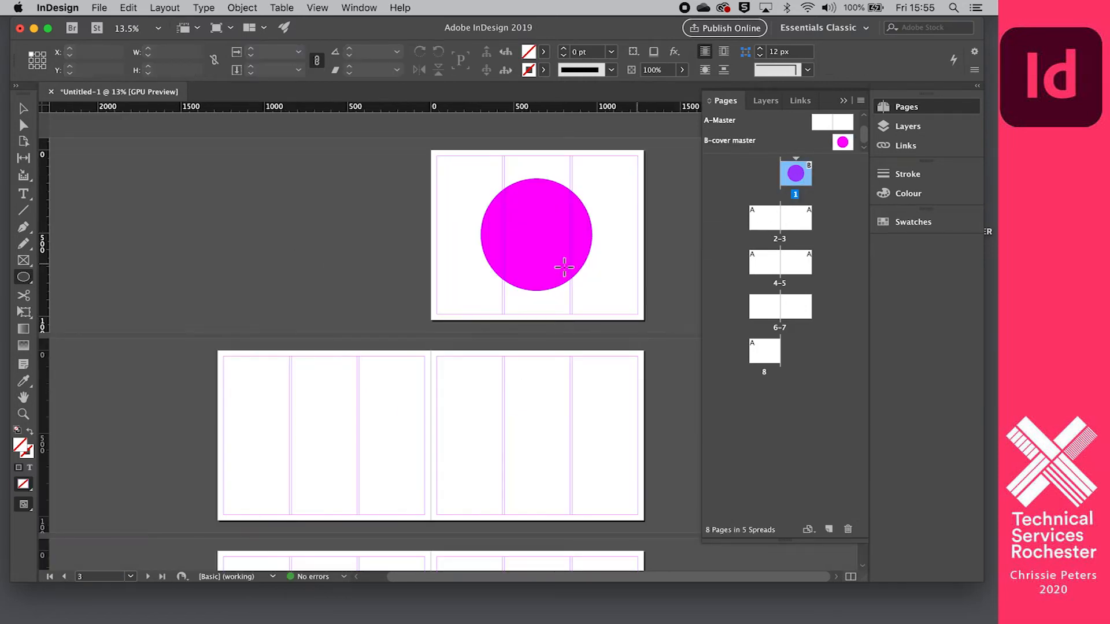
{"action": "scroll", "coordinate": [354, 340], "scroll_direction": "down", "scroll_amount": 2}
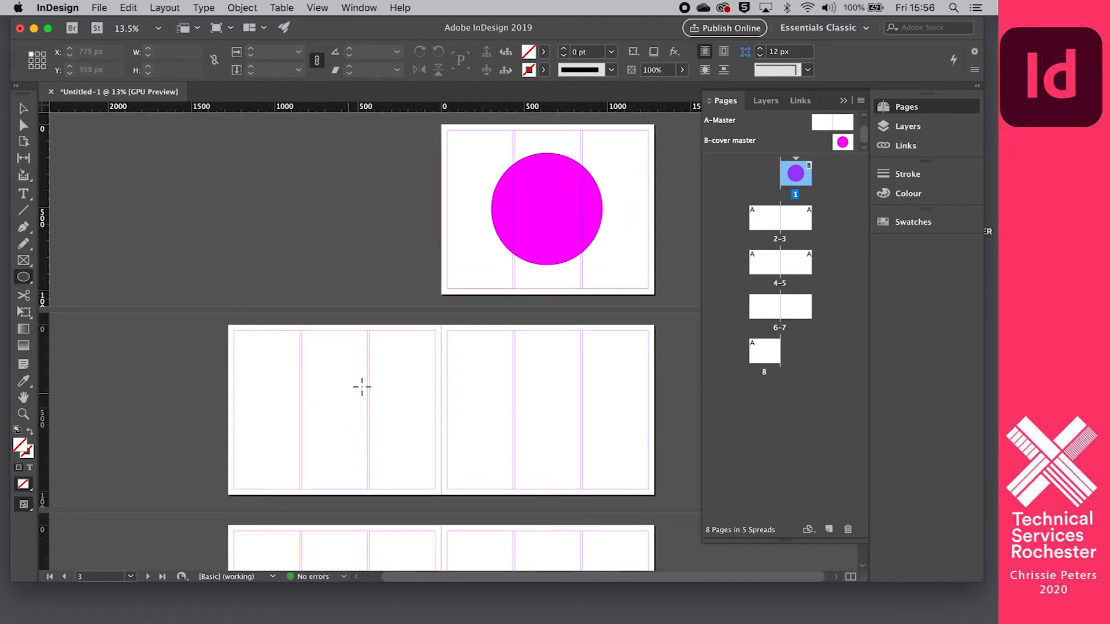
{"action": "scroll", "coordinate": [362, 387], "scroll_direction": "down", "scroll_amount": 1}
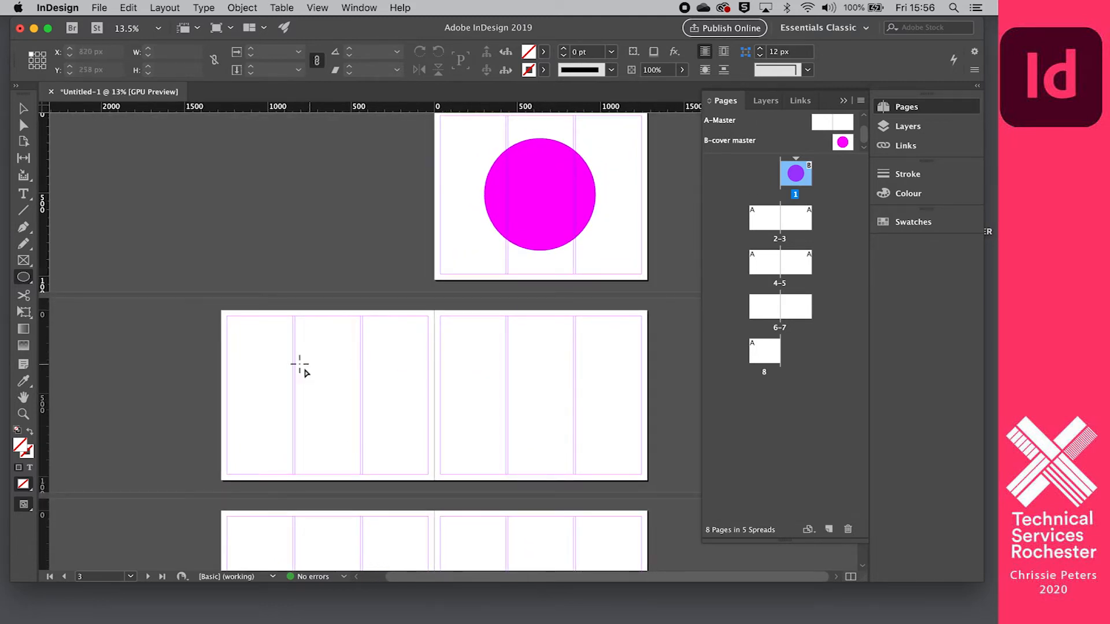
{"action": "scroll", "coordinate": [448, 349], "scroll_direction": "down", "scroll_amount": 1}
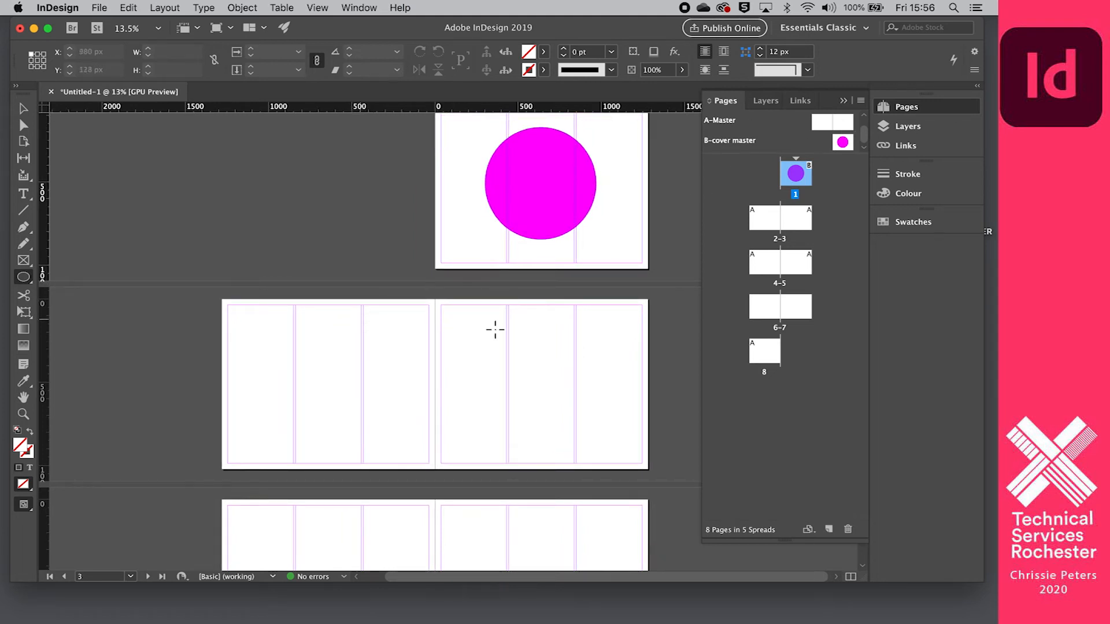
{"action": "scroll", "coordinate": [262, 393], "scroll_direction": "down", "scroll_amount": 2}
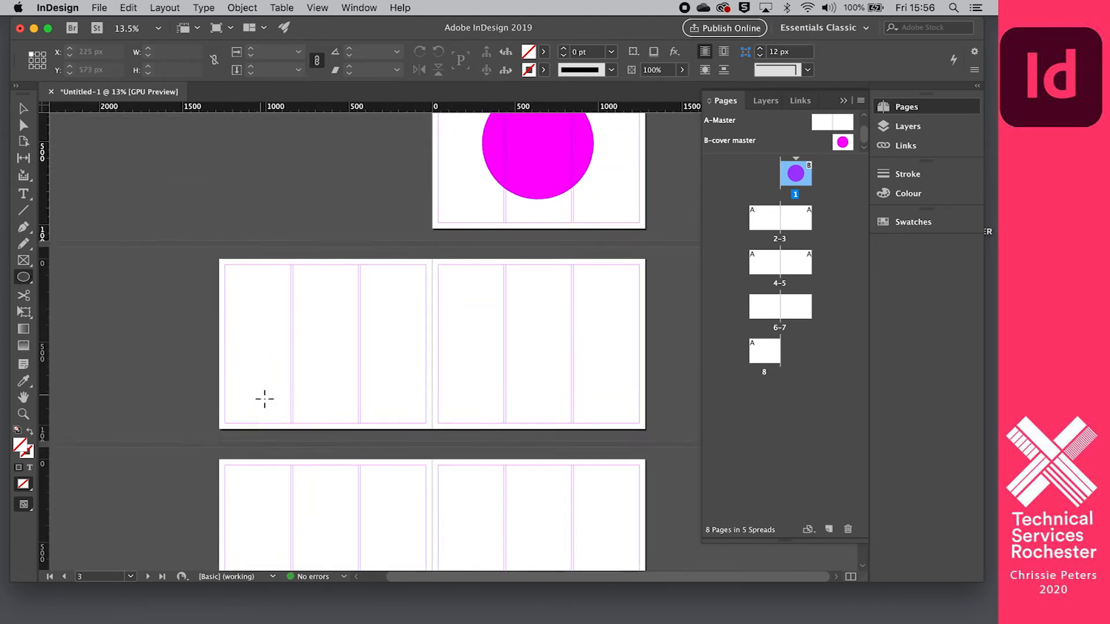
{"action": "scroll", "coordinate": [265, 399], "scroll_direction": "down", "scroll_amount": 2}
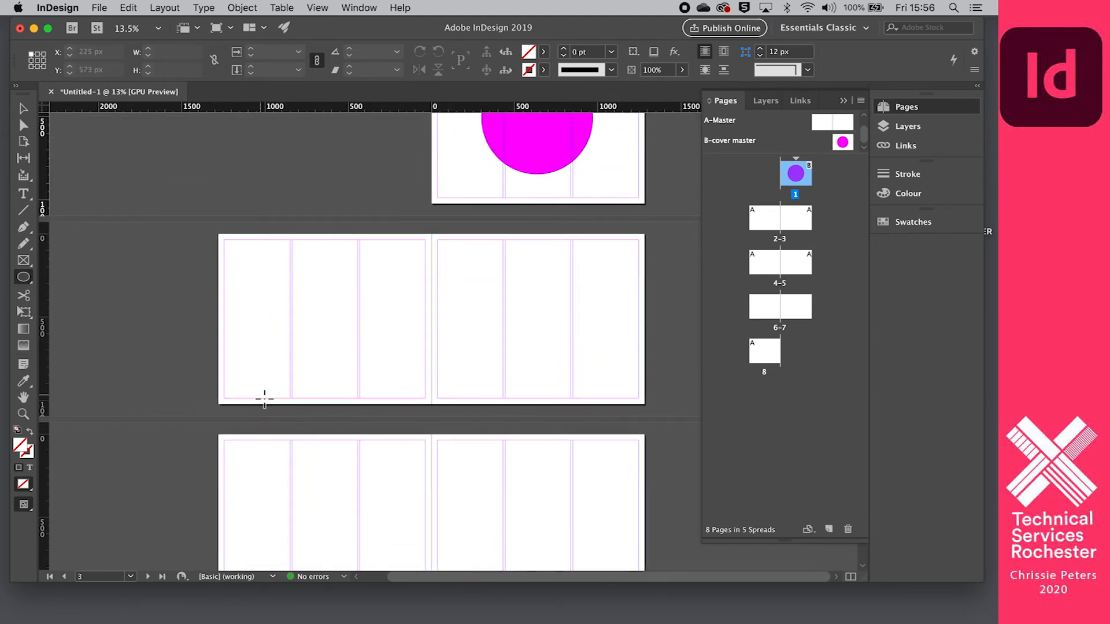
Step: Open the A-Master spread and draw a rectangle about 1100 by 855 px inside the margins of its left page
{"action": "double_click", "coordinate": [824, 122]}
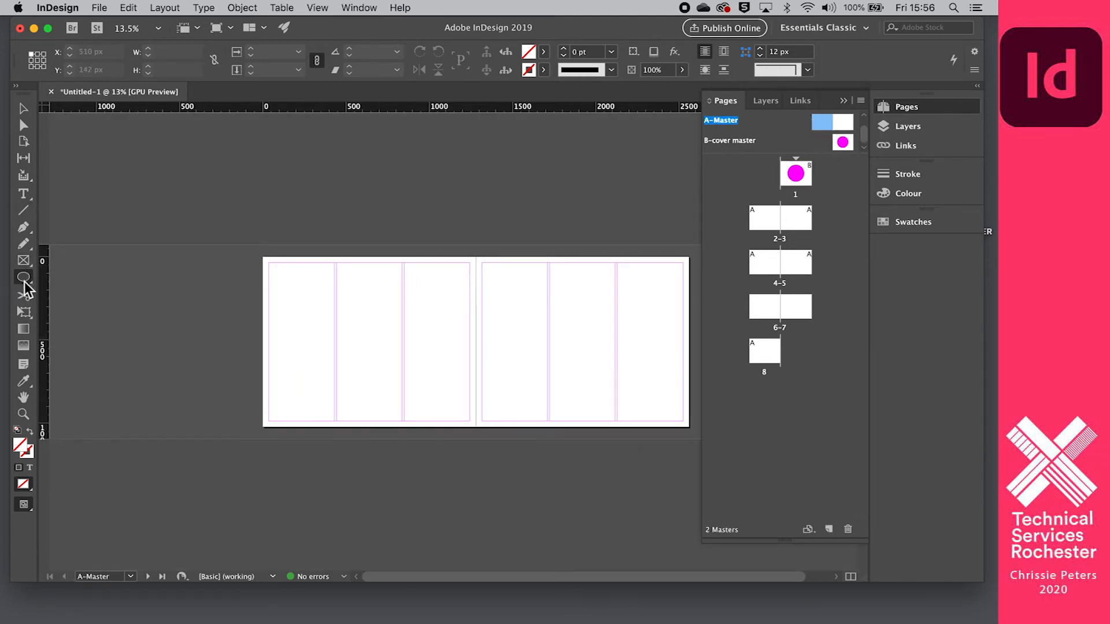
{"action": "left_click_drag", "start_coordinate": [25, 280], "coordinate": [71, 293]}
{"action": "left_click_drag", "start_coordinate": [280, 267], "coordinate": [463, 411]}
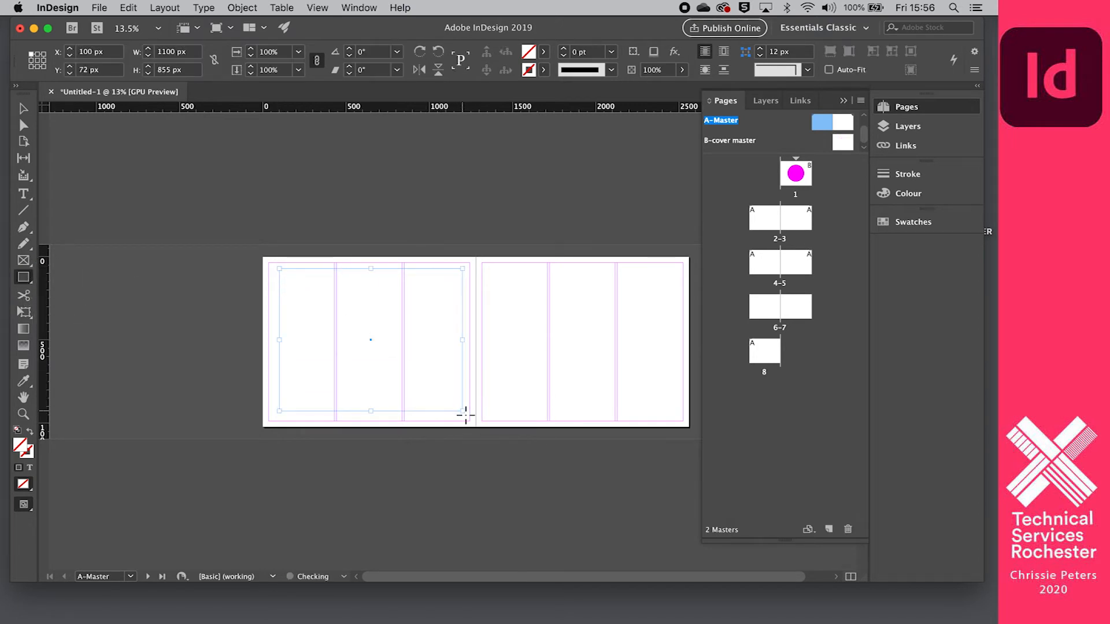
Step: Give the new A-Master rectangle an RGB Magenta stroke with a weight of 22 pt
{"action": "left_click", "coordinate": [544, 52]}
{"action": "left_click", "coordinate": [432, 189]}
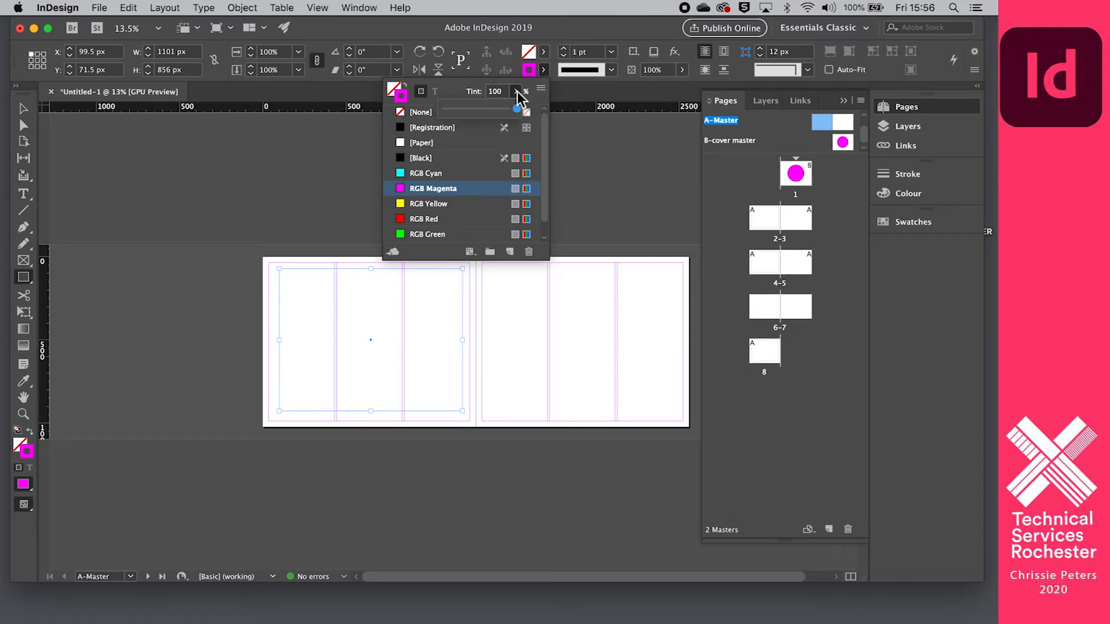
{"action": "left_click", "coordinate": [585, 102]}
{"action": "left_click", "coordinate": [565, 49]}
{"action": "left_click", "coordinate": [565, 48]}
{"action": "left_click", "coordinate": [566, 49]}
{"action": "left_click", "coordinate": [565, 49]}
{"action": "double_click", "coordinate": [565, 49]}
{"action": "left_click", "coordinate": [565, 48]}
{"action": "double_click", "coordinate": [565, 48]}
{"action": "double_click", "coordinate": [565, 48]}
{"action": "double_click", "coordinate": [566, 49]}
{"action": "left_click", "coordinate": [565, 49]}
{"action": "left_click", "coordinate": [566, 49]}
{"action": "left_click", "coordinate": [565, 48]}
{"action": "left_click", "coordinate": [565, 48]}
{"action": "scroll", "coordinate": [557, 310], "scroll_direction": "right", "scroll_amount": 3}
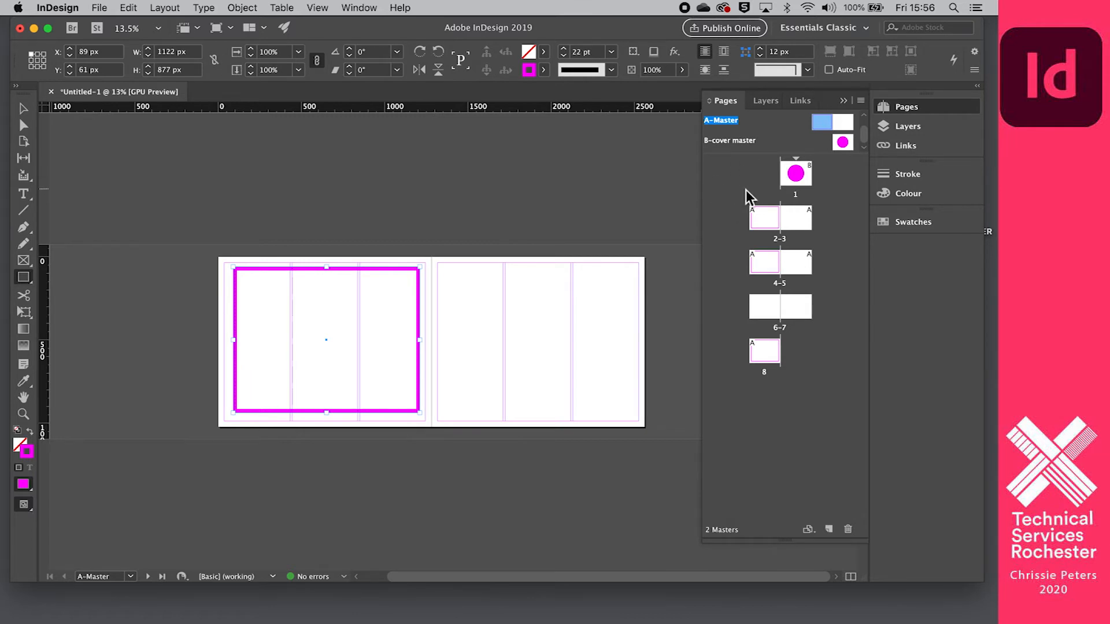
Step: Go to page 2 and check the magenta frame on the document's spreads, moving back up to page 1
{"action": "double_click", "coordinate": [763, 221]}
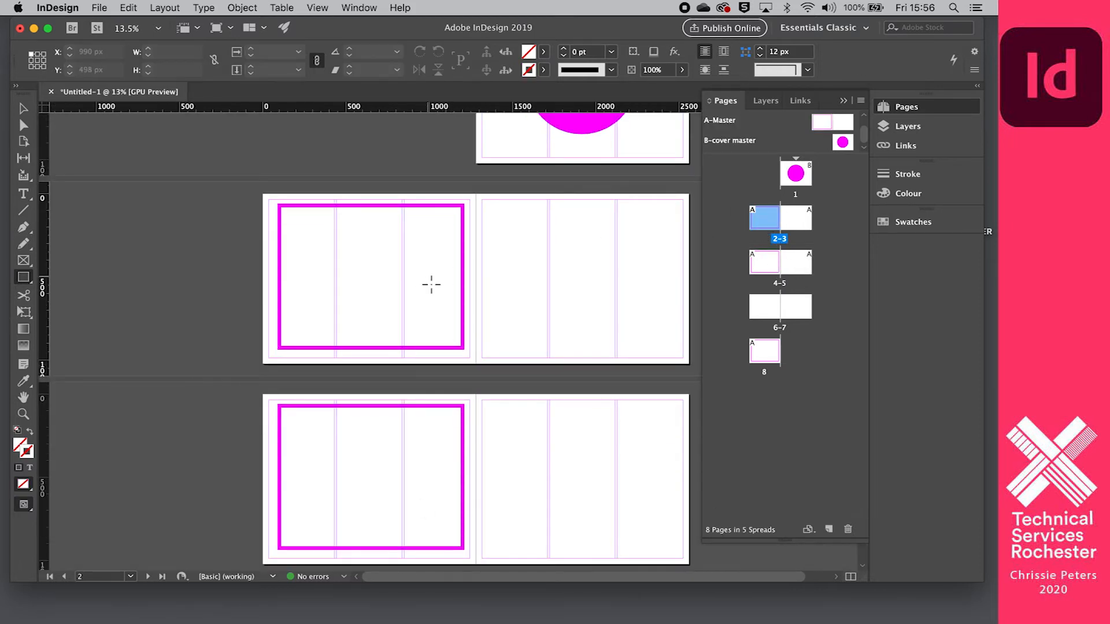
{"action": "scroll", "coordinate": [431, 283], "scroll_direction": "up", "scroll_amount": 5}
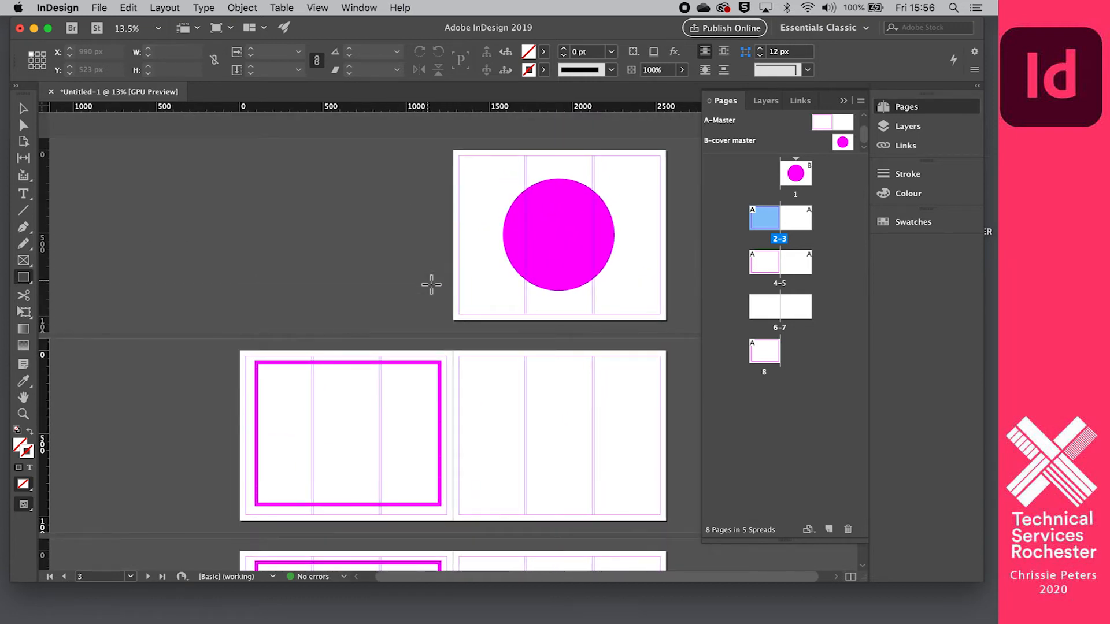
Step: Duplicate the magenta frame from the left page of the A-Master onto its right page
{"action": "double_click", "coordinate": [843, 129]}
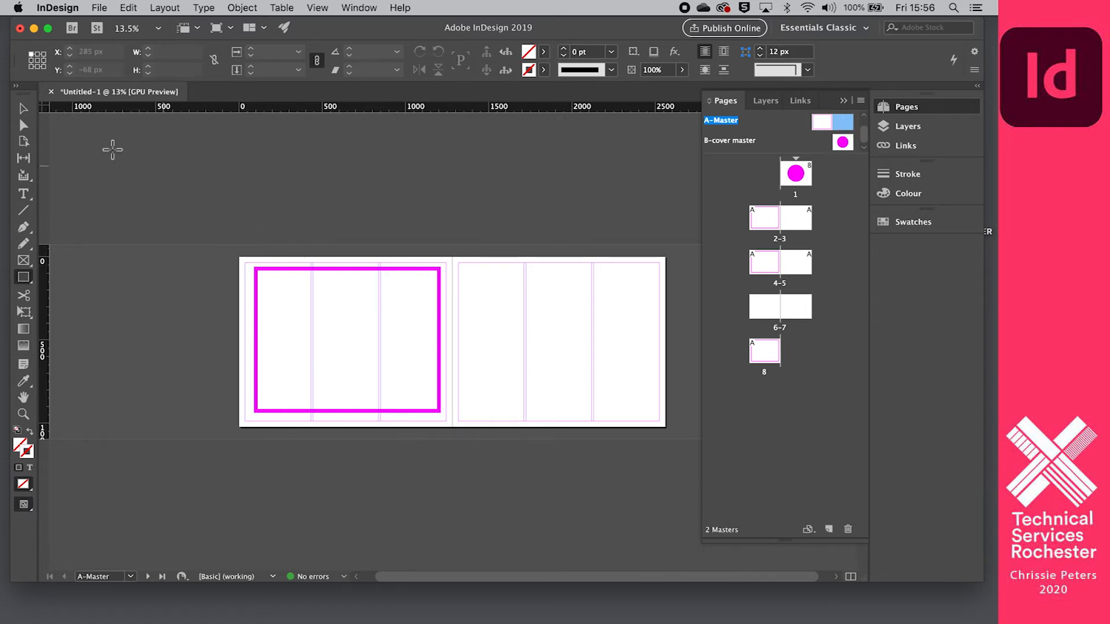
{"action": "left_click", "coordinate": [24, 110]}
{"action": "left_click", "coordinate": [440, 398]}
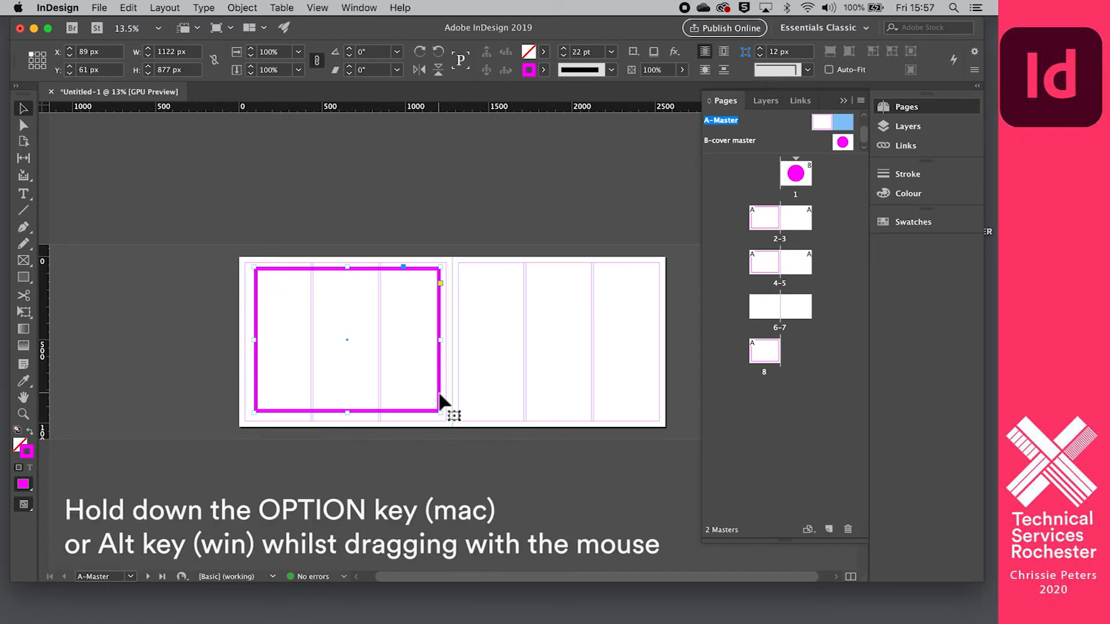
{"action": "left_click_drag", "start_coordinate": [441, 399], "coordinate": [656, 400]}
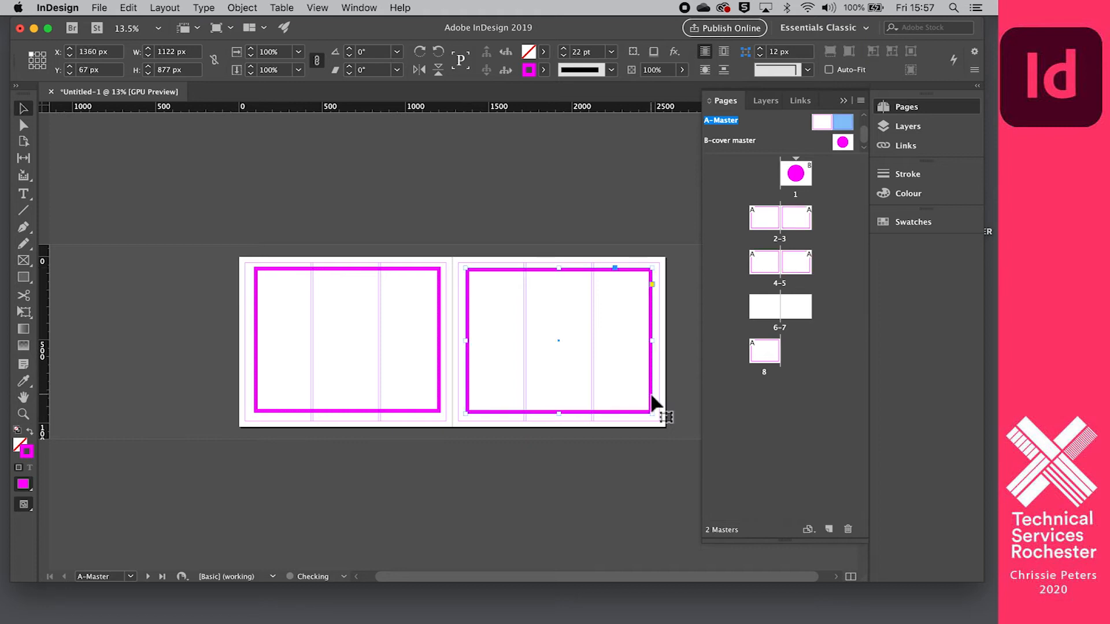
Step: Check the frames on pages 2–3 and apply the A-Master to pages 6–7
{"action": "double_click", "coordinate": [762, 218]}
{"action": "scroll", "coordinate": [532, 359], "scroll_direction": "up", "scroll_amount": 3}
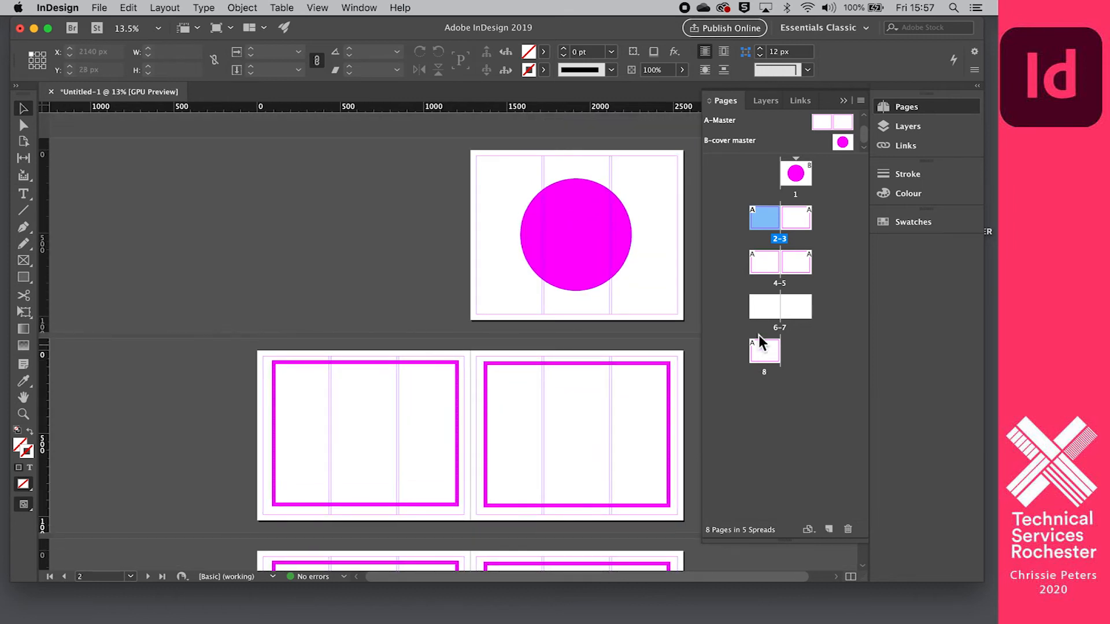
{"action": "left_click", "coordinate": [771, 310]}
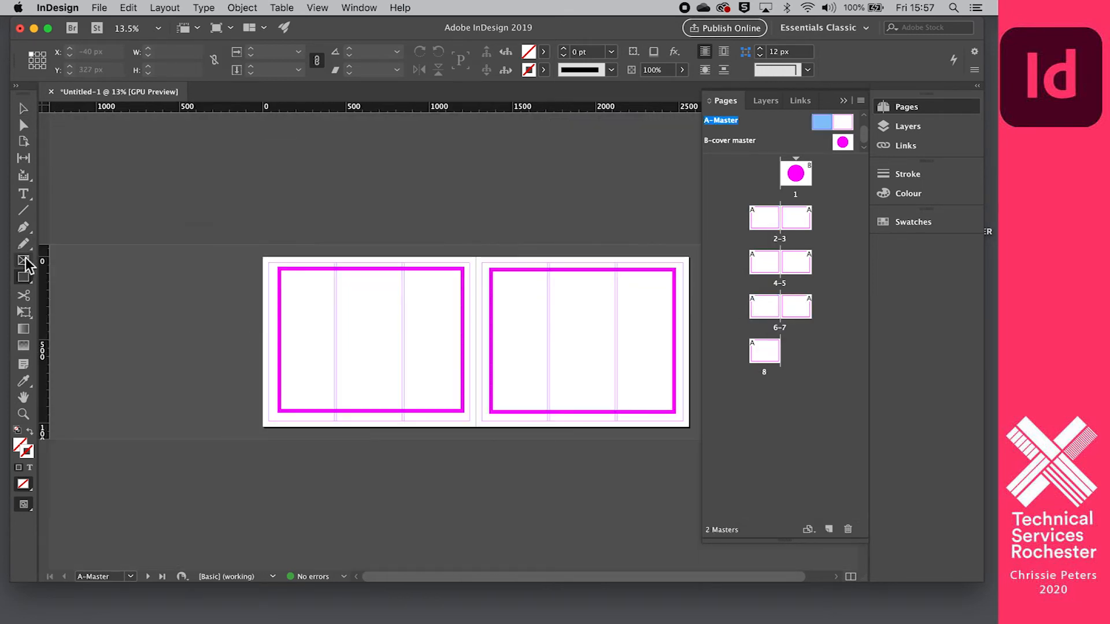
Step: Draw a rectangle about 705 by 488 px inside the left frame of the A-Master and fill it with RGB Cyan
{"action": "left_click", "coordinate": [24, 277]}
{"action": "left_click_drag", "start_coordinate": [308, 284], "coordinate": [425, 365]}
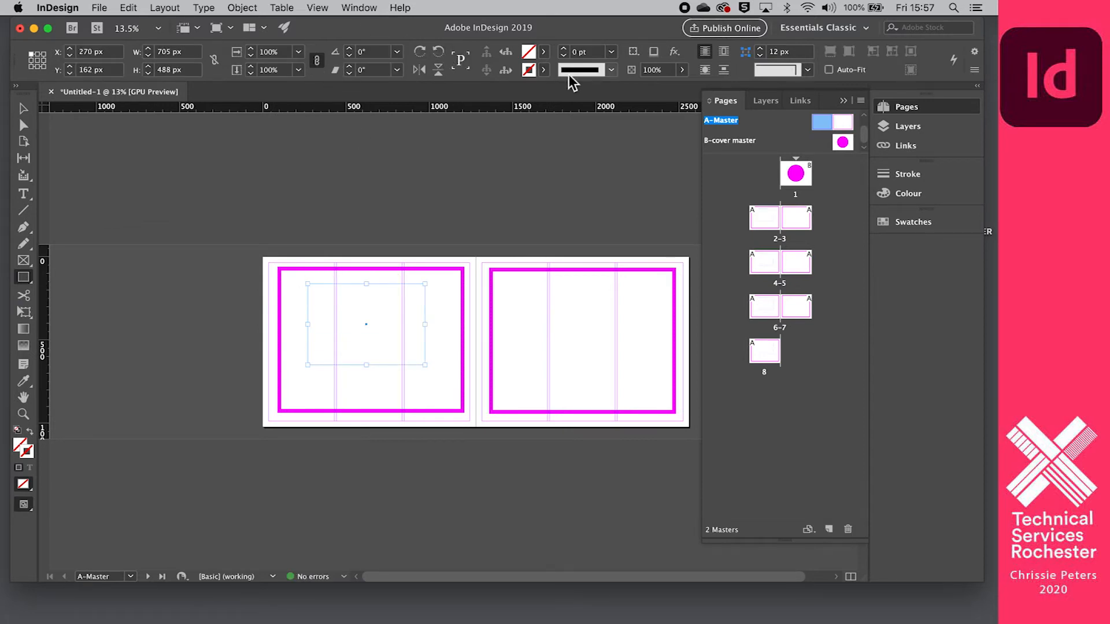
{"action": "left_click", "coordinate": [543, 51]}
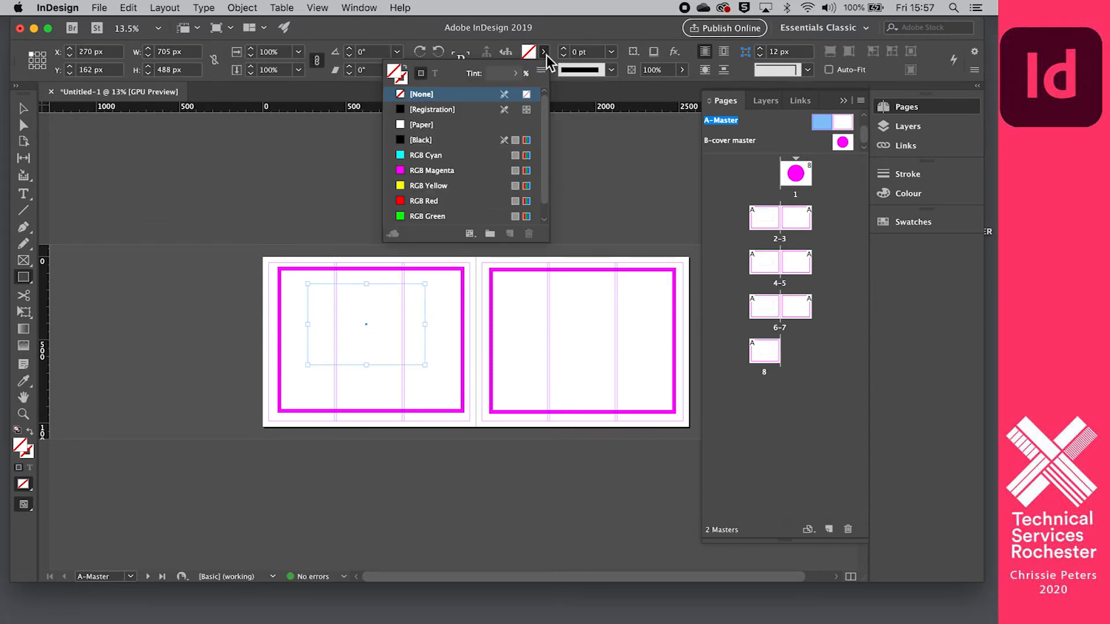
{"action": "left_click", "coordinate": [446, 156]}
Step: On the A-Master's right page, draw a narrow unfilled upright rectangle and another about 460 by 220 px filled with RGB Red
{"action": "left_click", "coordinate": [545, 332]}
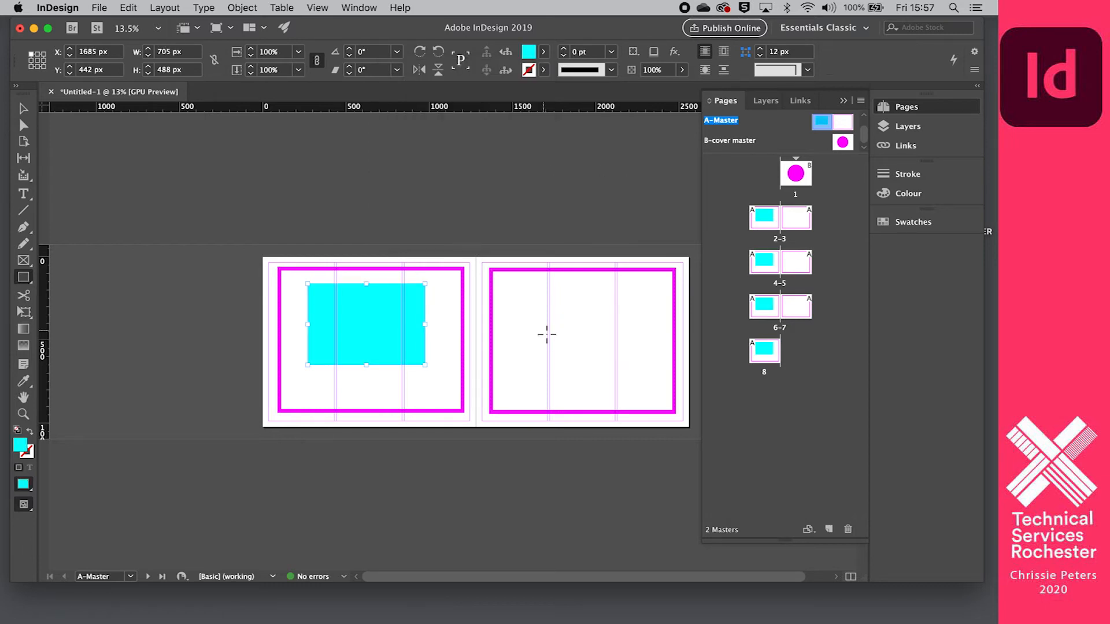
{"action": "left_click", "coordinate": [545, 332]}
{"action": "left_click", "coordinate": [560, 329]}
{"action": "left_click_drag", "start_coordinate": [528, 295], "coordinate": [551, 393]}
{"action": "left_click_drag", "start_coordinate": [572, 330], "coordinate": [649, 366]}
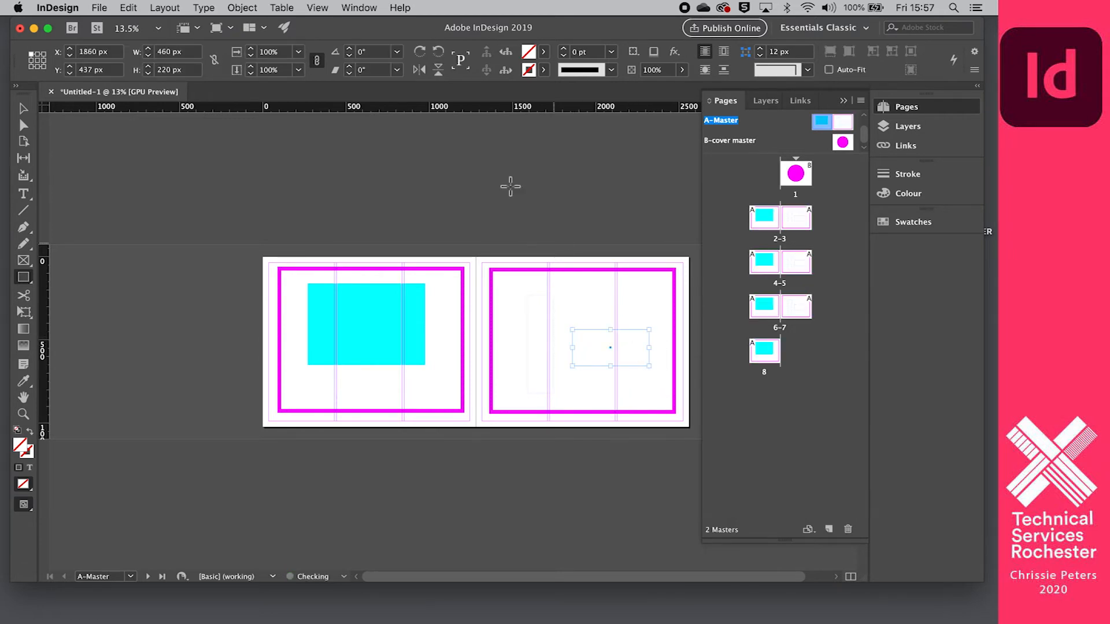
{"action": "left_click", "coordinate": [543, 51]}
{"action": "left_click", "coordinate": [436, 203]}
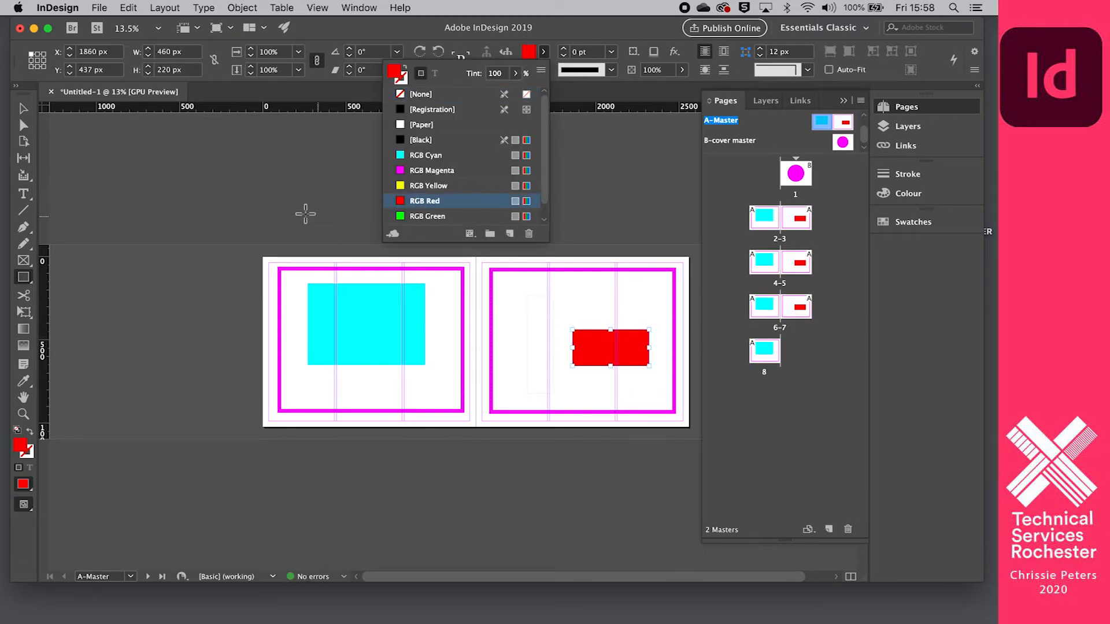
{"action": "left_click", "coordinate": [23, 110]}
{"action": "left_click", "coordinate": [190, 166]}
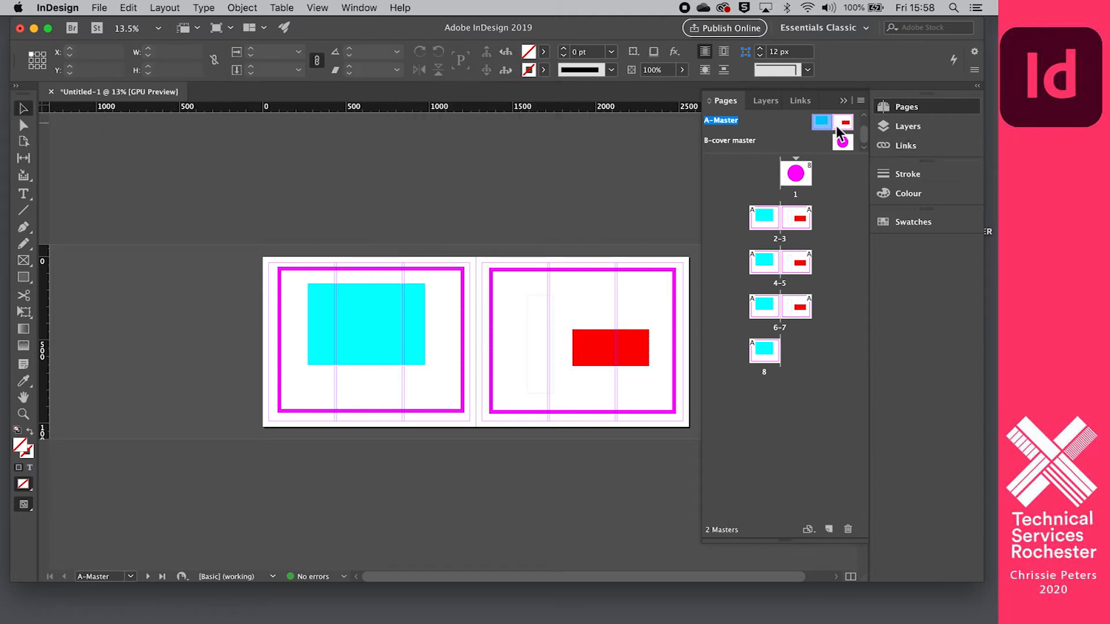
Step: Go to page 1 and examine how the two masters' items appear on the document's spreads
{"action": "left_click", "coordinate": [787, 123]}
{"action": "double_click", "coordinate": [795, 173]}
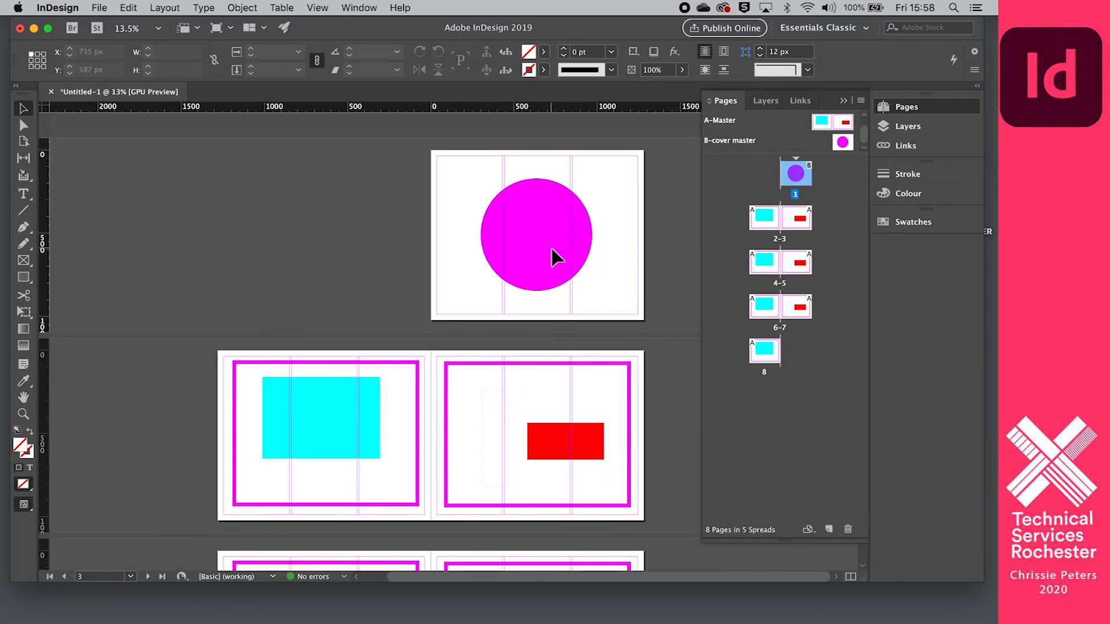
{"action": "scroll", "coordinate": [341, 299], "scroll_direction": "down", "scroll_amount": 3}
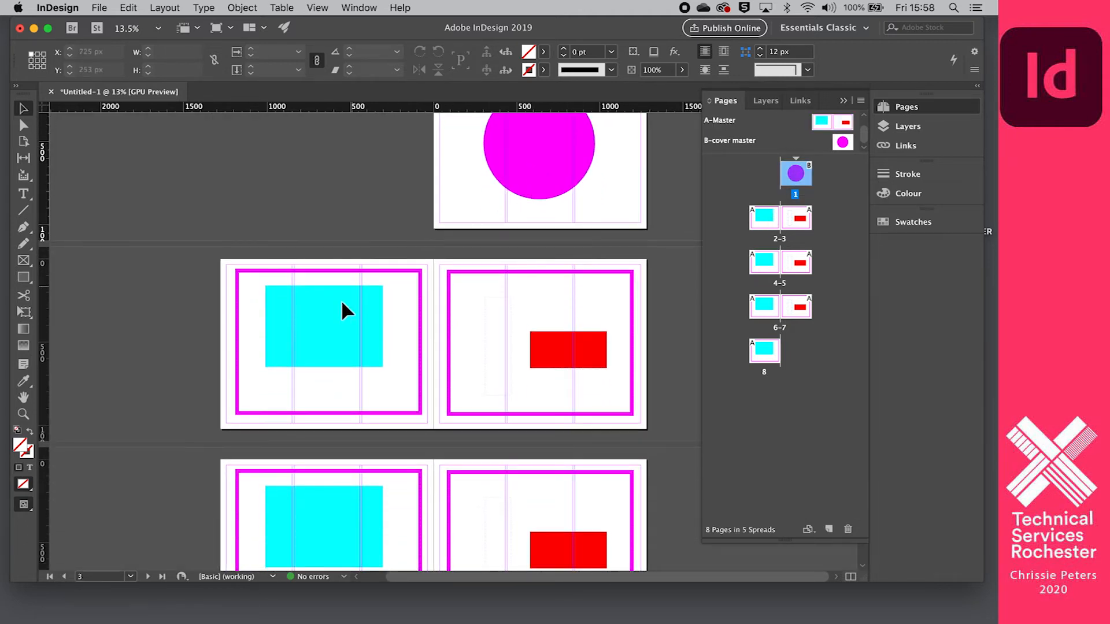
{"action": "scroll", "coordinate": [549, 384], "scroll_direction": "down", "scroll_amount": 2}
{"action": "scroll", "coordinate": [550, 399], "scroll_direction": "down", "scroll_amount": 6}
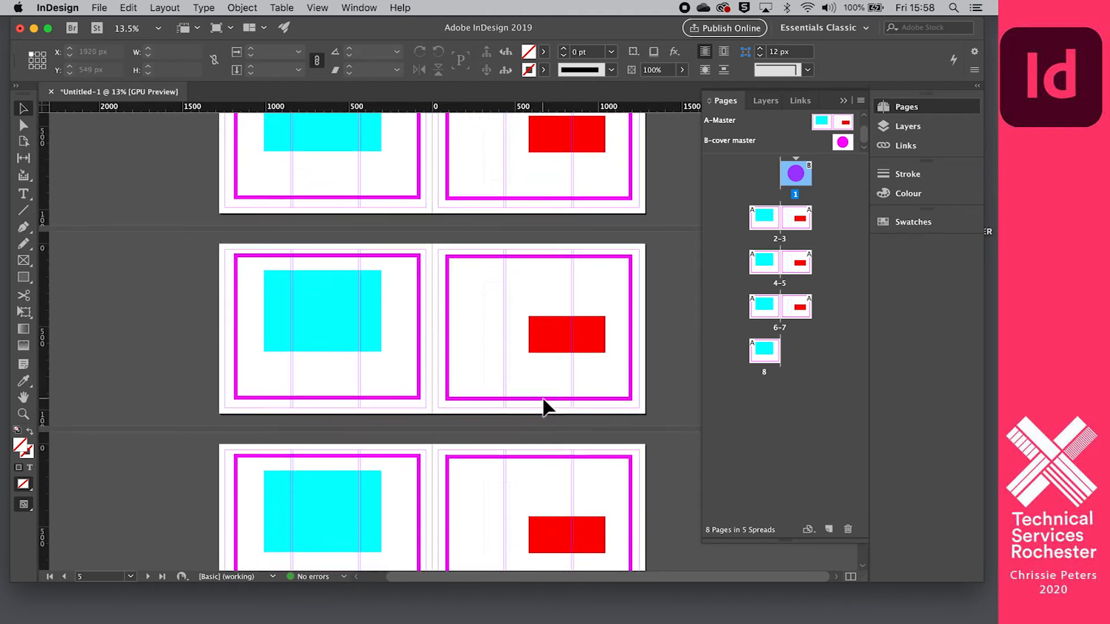
{"action": "scroll", "coordinate": [524, 490], "scroll_direction": "up", "scroll_amount": 6}
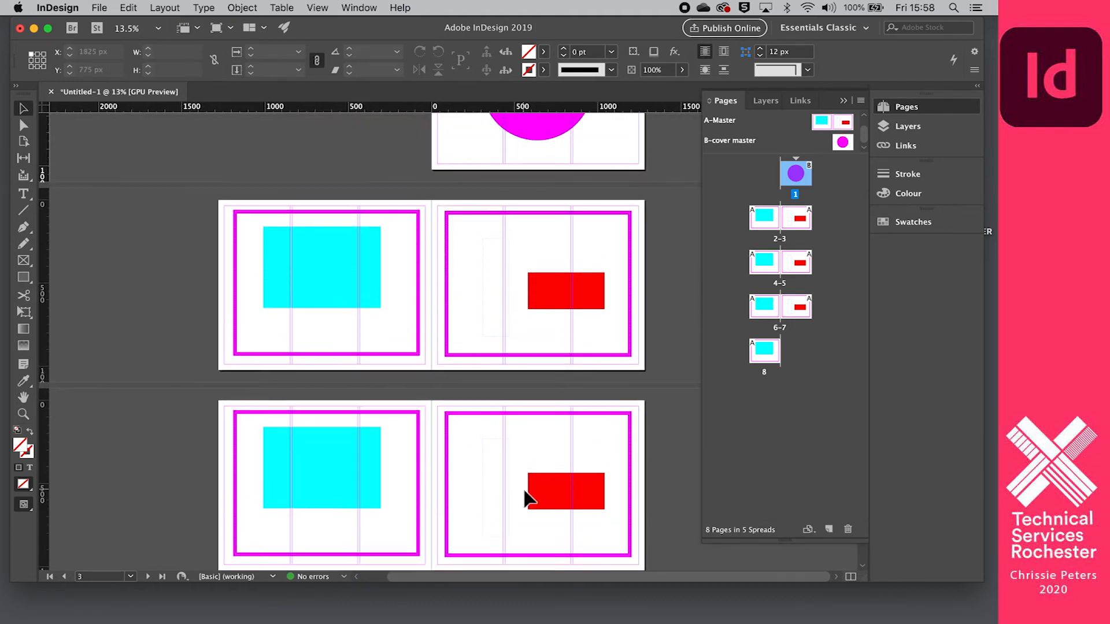
{"action": "scroll", "coordinate": [655, 418], "scroll_direction": "down", "scroll_amount": 2}
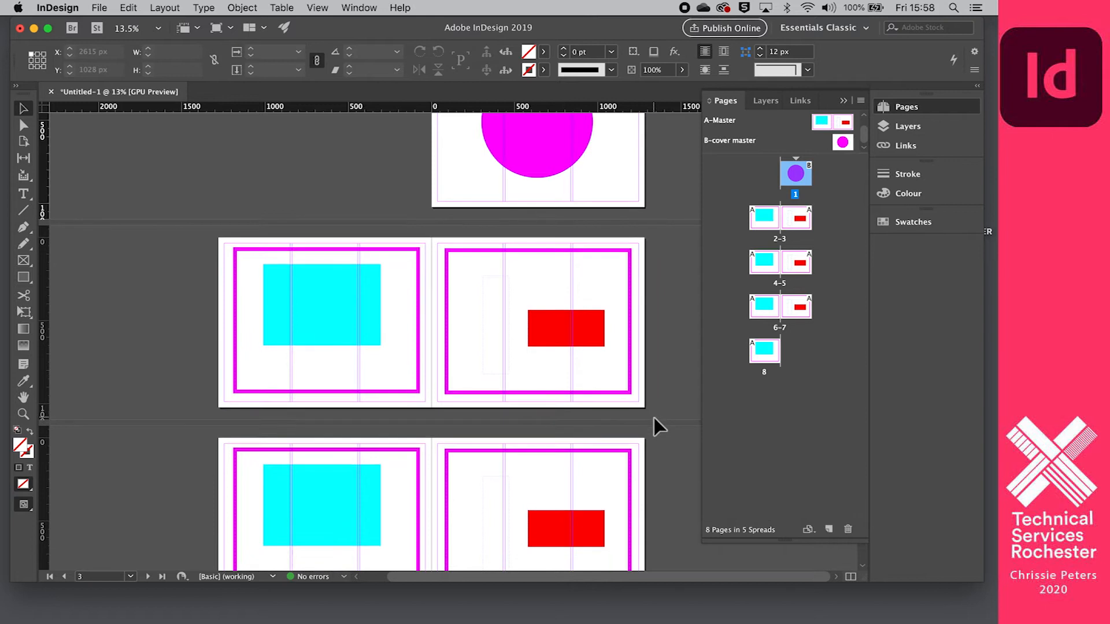
{"action": "scroll", "coordinate": [561, 275], "scroll_direction": "up", "scroll_amount": 1}
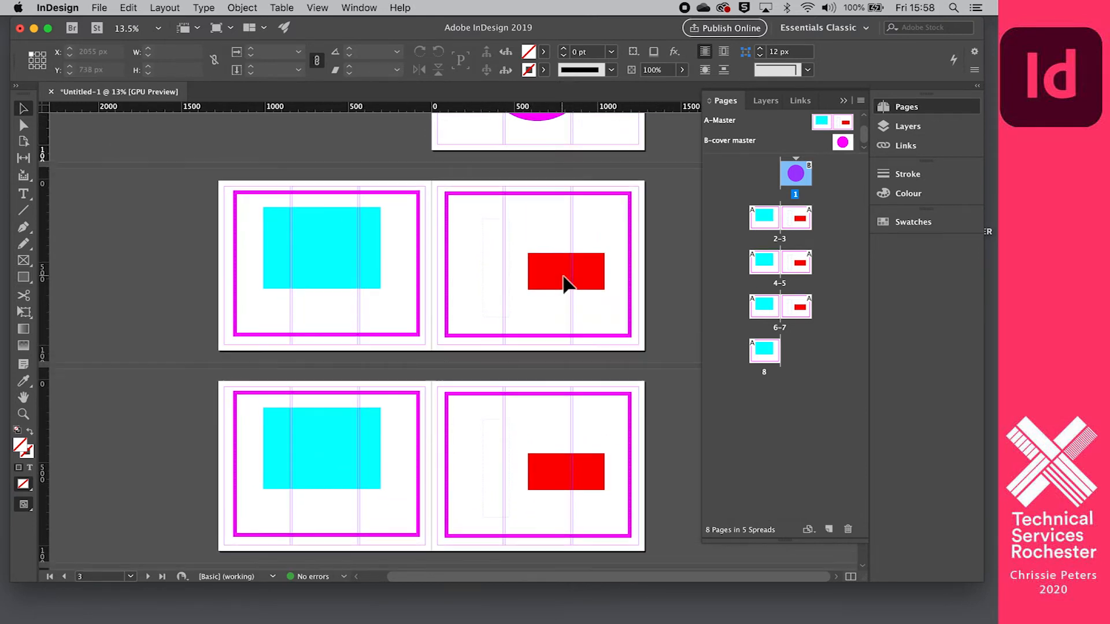
{"action": "scroll", "coordinate": [431, 230], "scroll_direction": "up", "scroll_amount": 1}
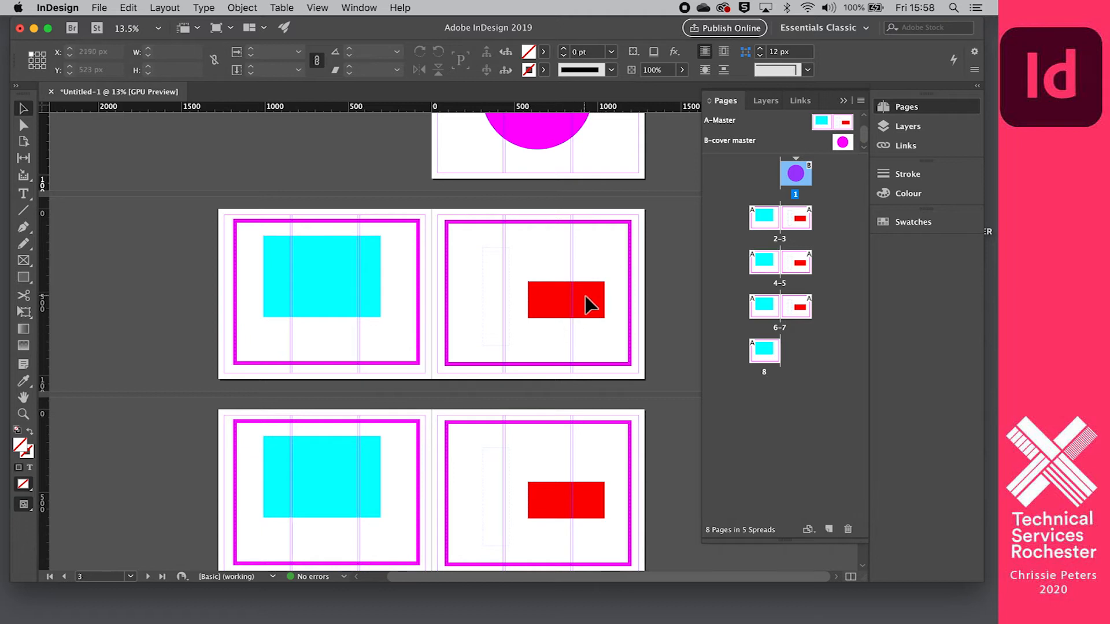
Step: Override all master page items on the spread of pages 2–3
{"action": "left_click", "coordinate": [595, 241]}
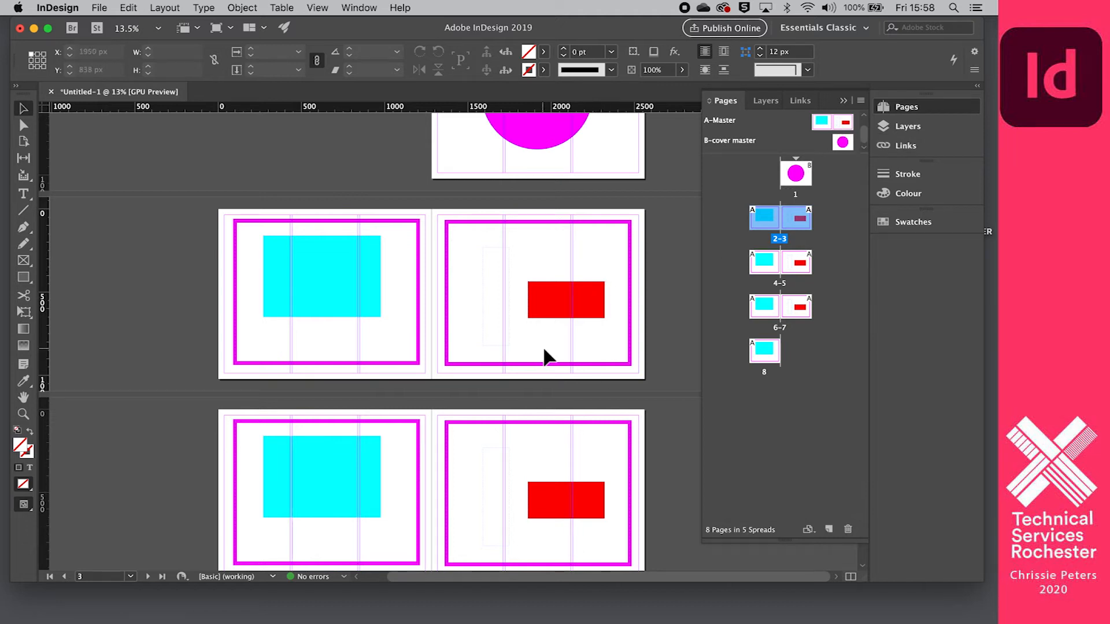
{"action": "left_click", "coordinate": [837, 232]}
{"action": "right_click", "coordinate": [797, 215]}
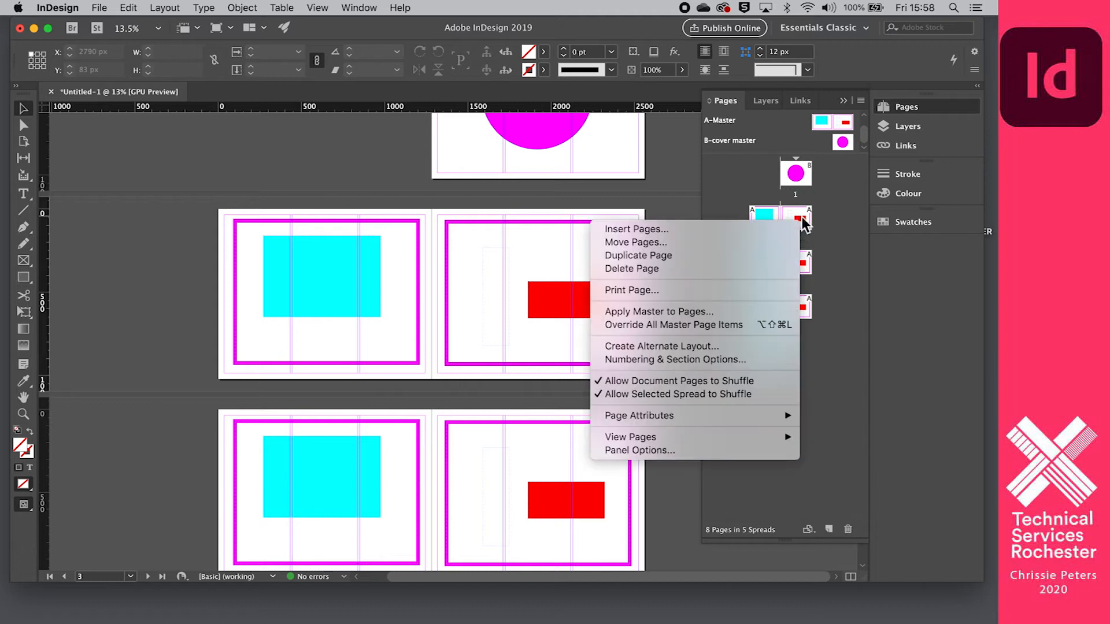
{"action": "left_click", "coordinate": [711, 326]}
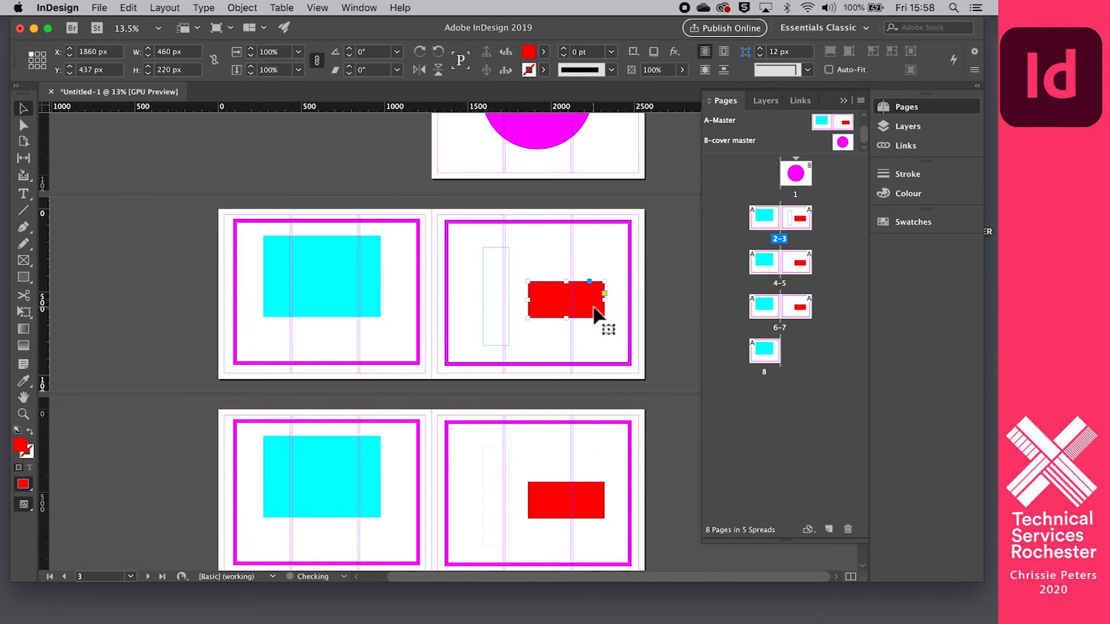
Step: Delete the red rectangle and the other overridden frames from page 3, and undo the deletion
{"action": "key", "text": "Delete"}
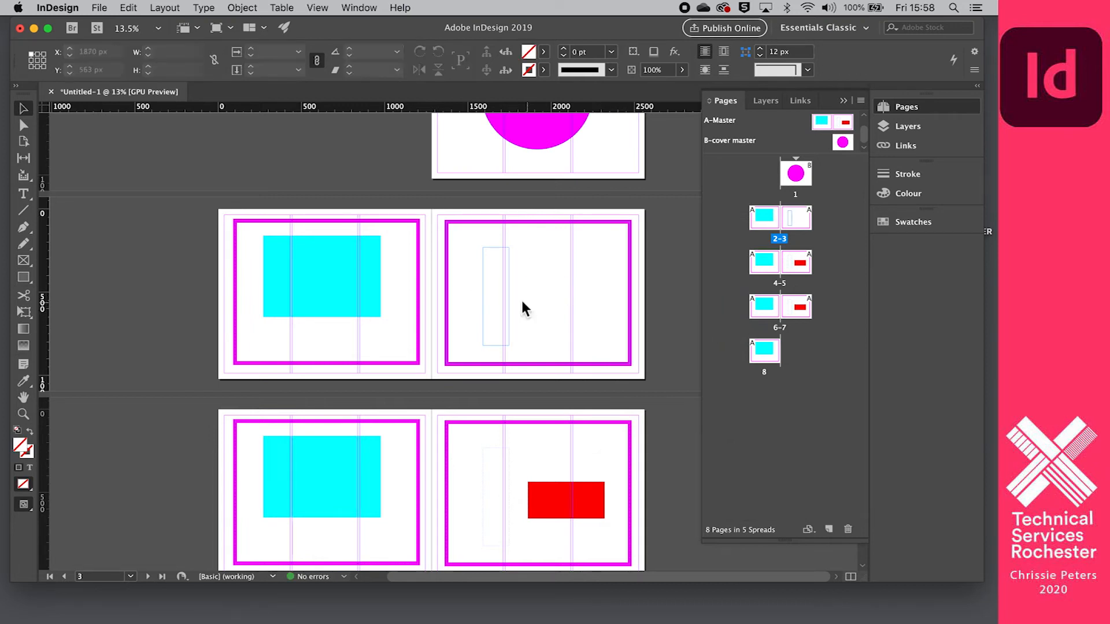
{"action": "left_click", "coordinate": [597, 364]}
{"action": "key", "text": "Delete"}
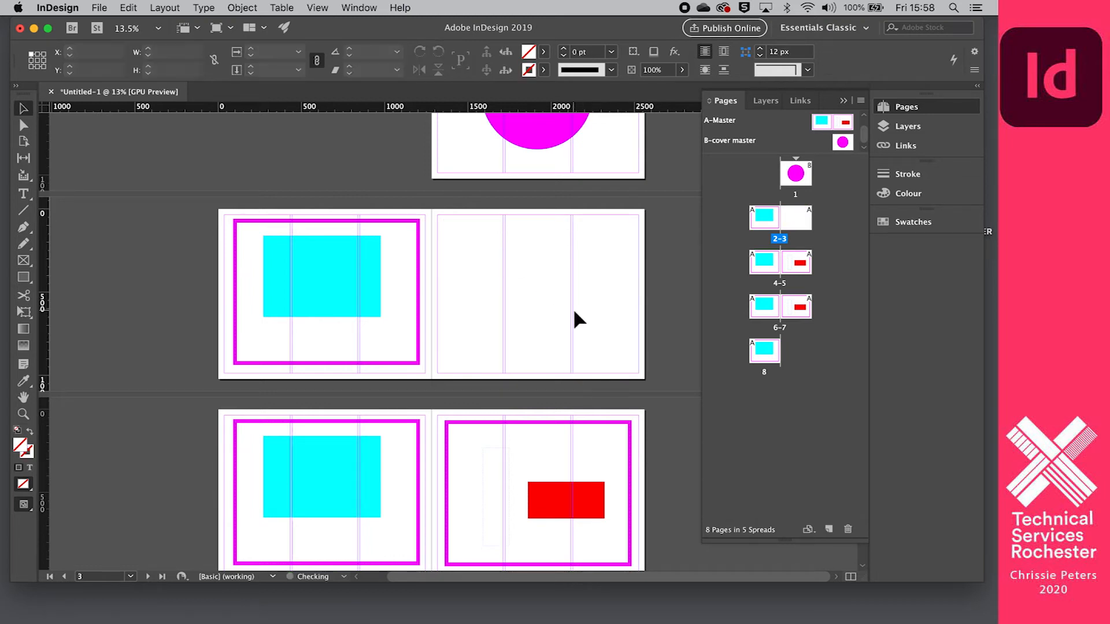
{"action": "key", "text": "super+z"}
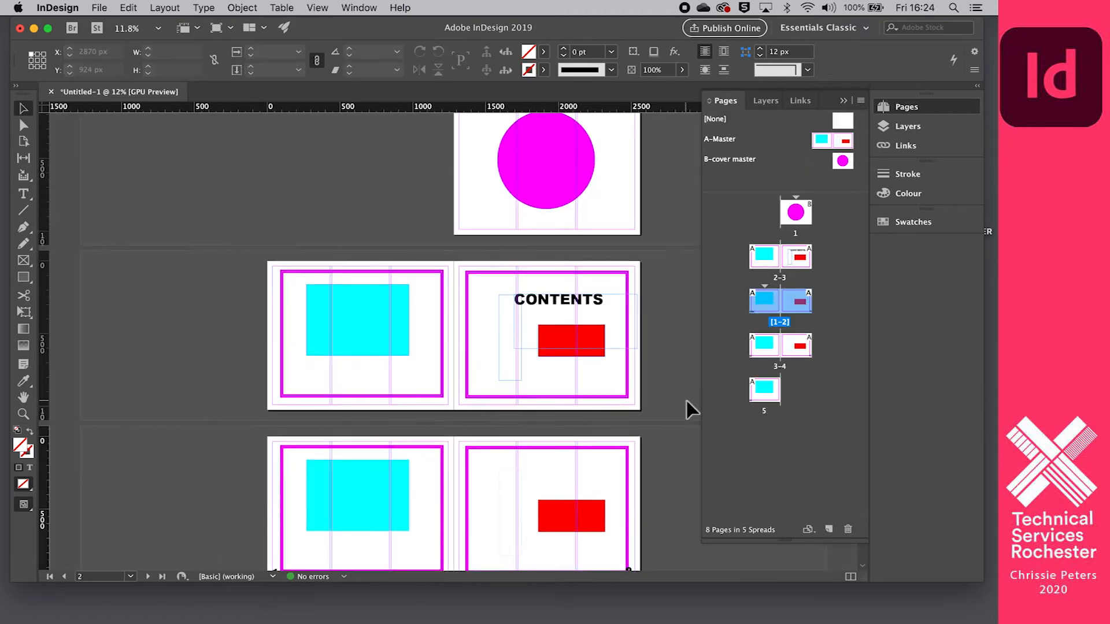
Step: Create a new C-Master spread and draw a rectangle about 1165 by 730 px on its left page
{"action": "scroll", "coordinate": [687, 401], "scroll_direction": "up", "scroll_amount": 3}
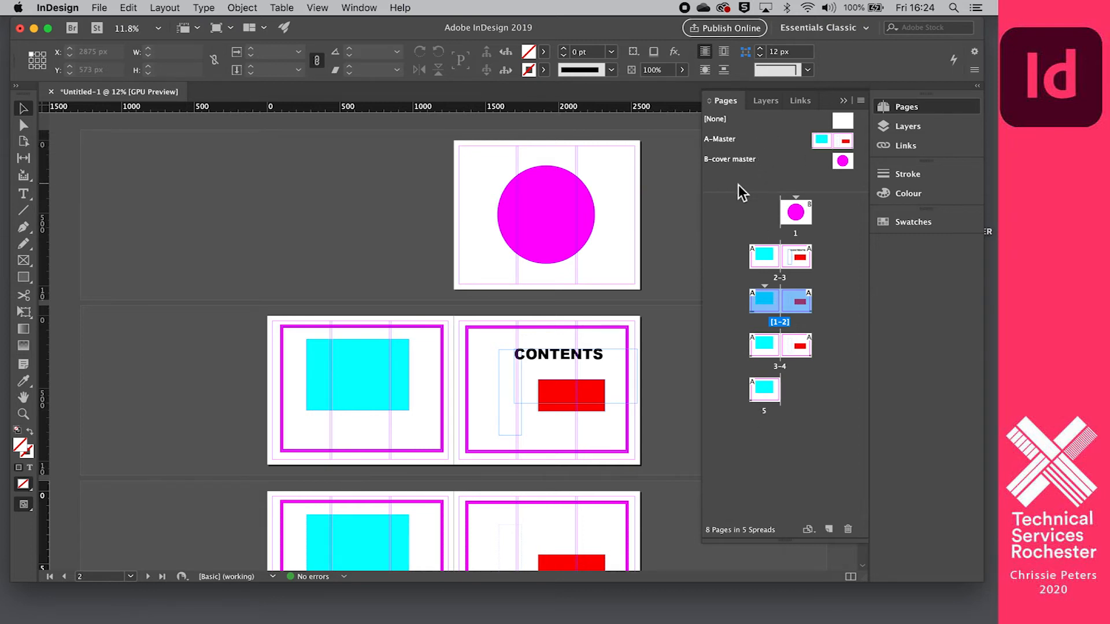
{"action": "right_click", "coordinate": [789, 172]}
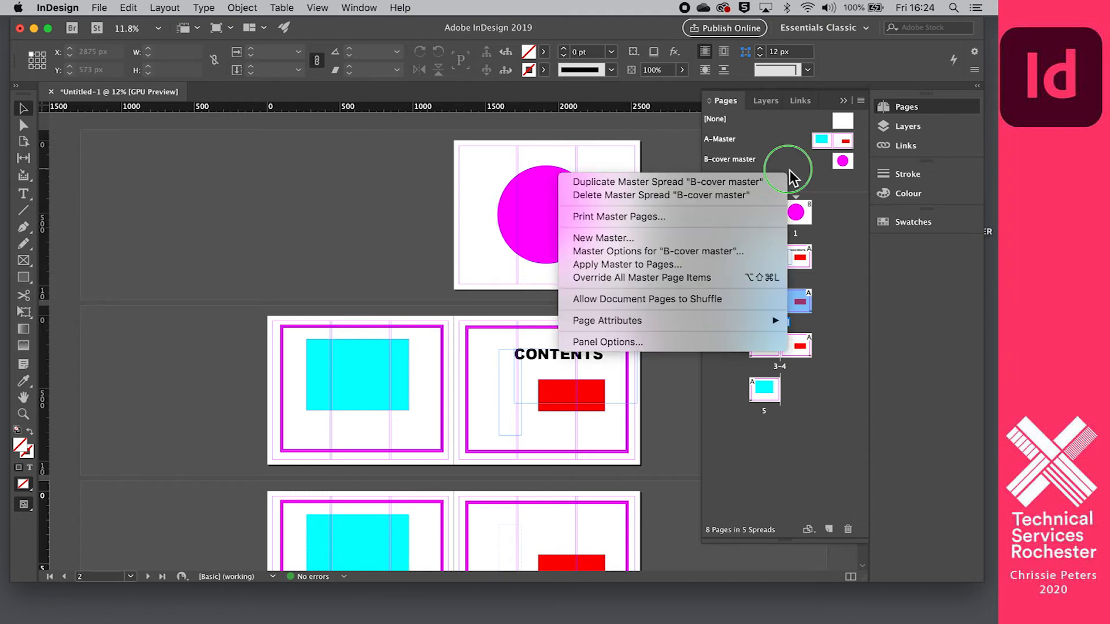
{"action": "left_click", "coordinate": [603, 237]}
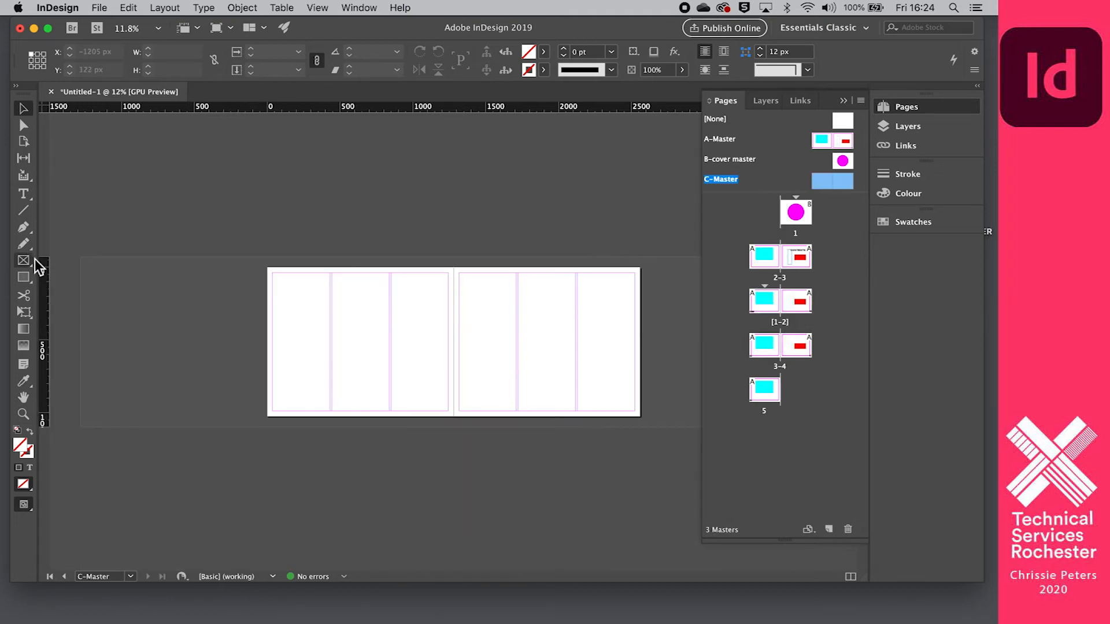
{"action": "left_click", "coordinate": [23, 278]}
{"action": "left_click_drag", "start_coordinate": [283, 288], "coordinate": [453, 394]}
{"action": "left_click", "coordinate": [544, 53]}
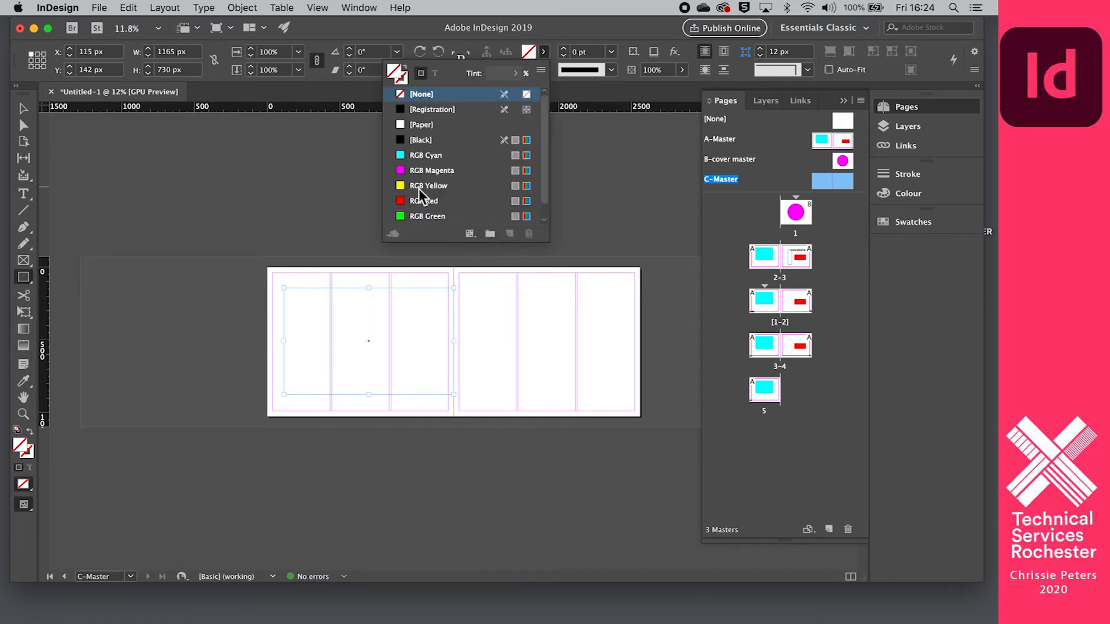
{"action": "left_click", "coordinate": [416, 200]}
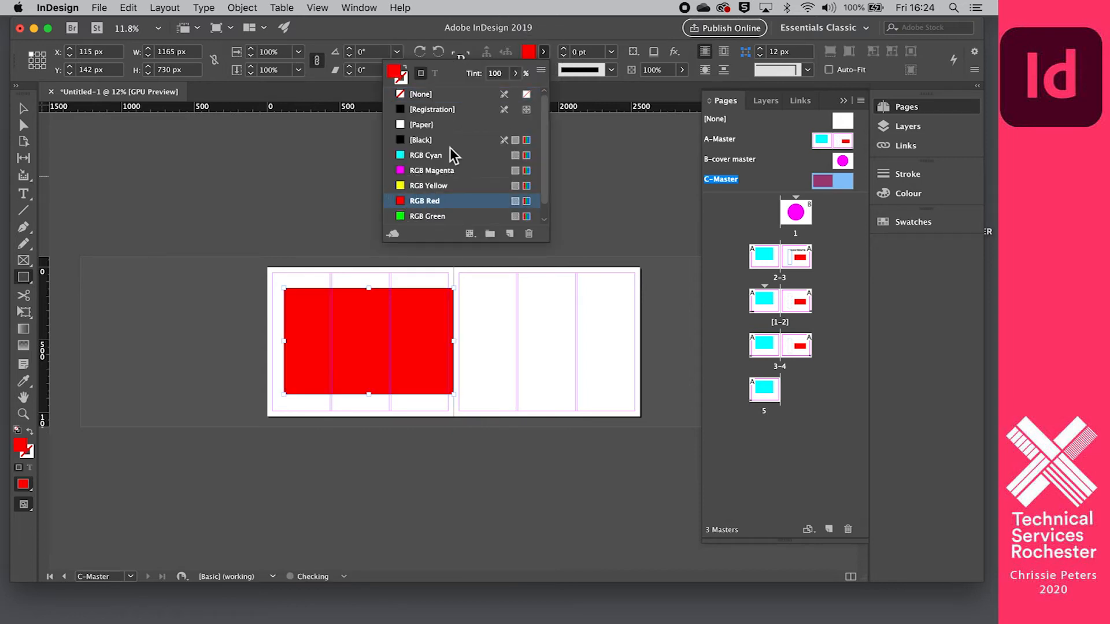
{"action": "left_click", "coordinate": [473, 93]}
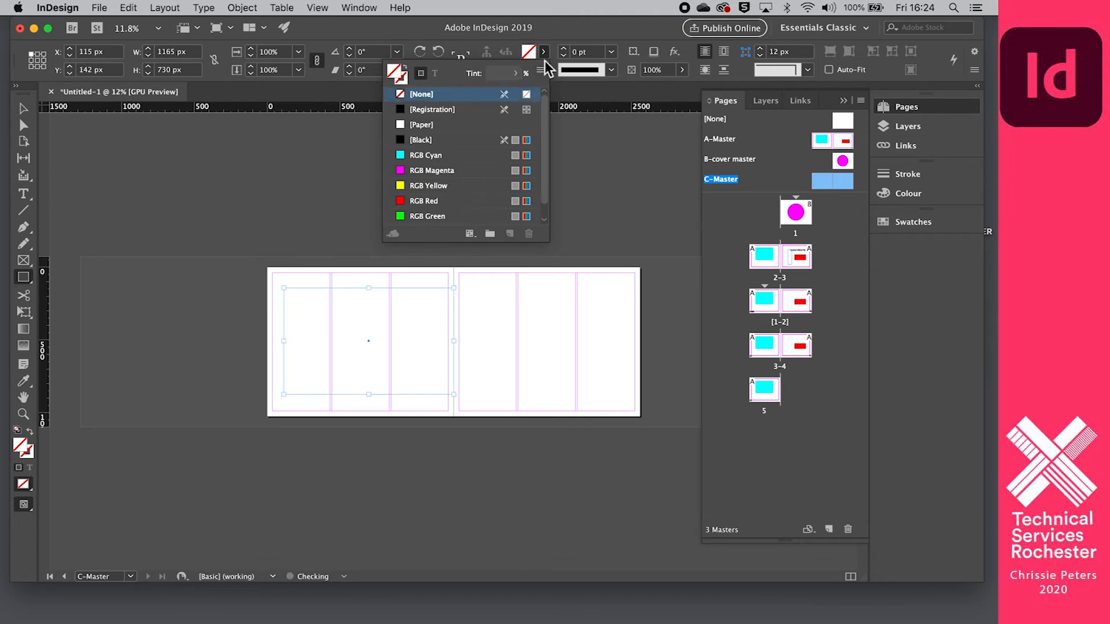
{"action": "left_click", "coordinate": [543, 51]}
Step: Give the C-Master rectangle an RGB Red stroke with a weight of 14 pt
{"action": "left_click", "coordinate": [543, 70]}
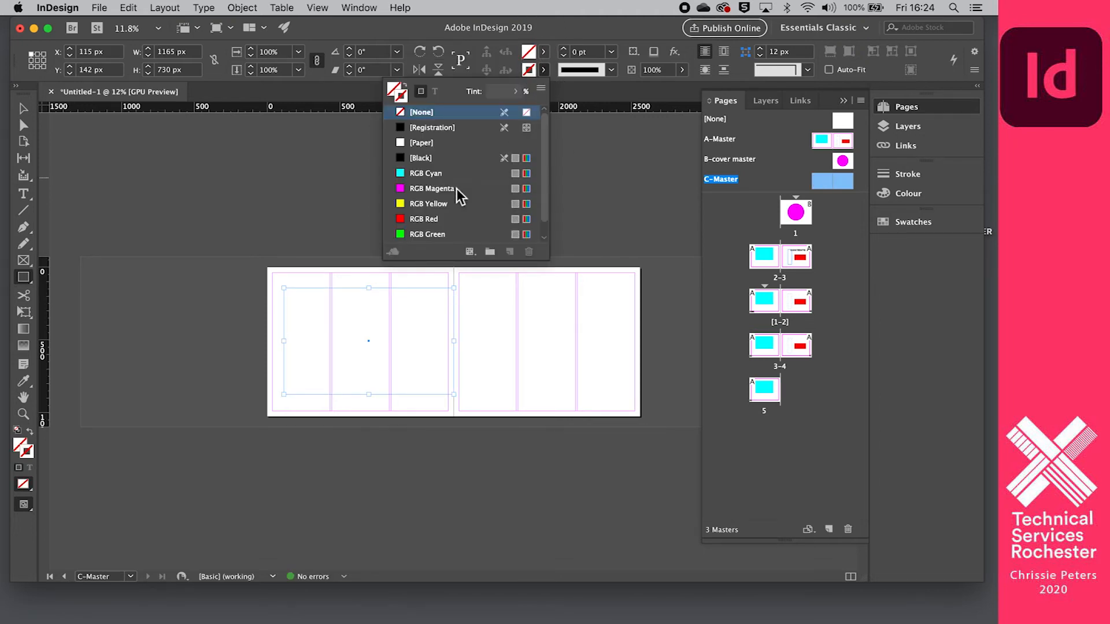
{"action": "left_click", "coordinate": [416, 219]}
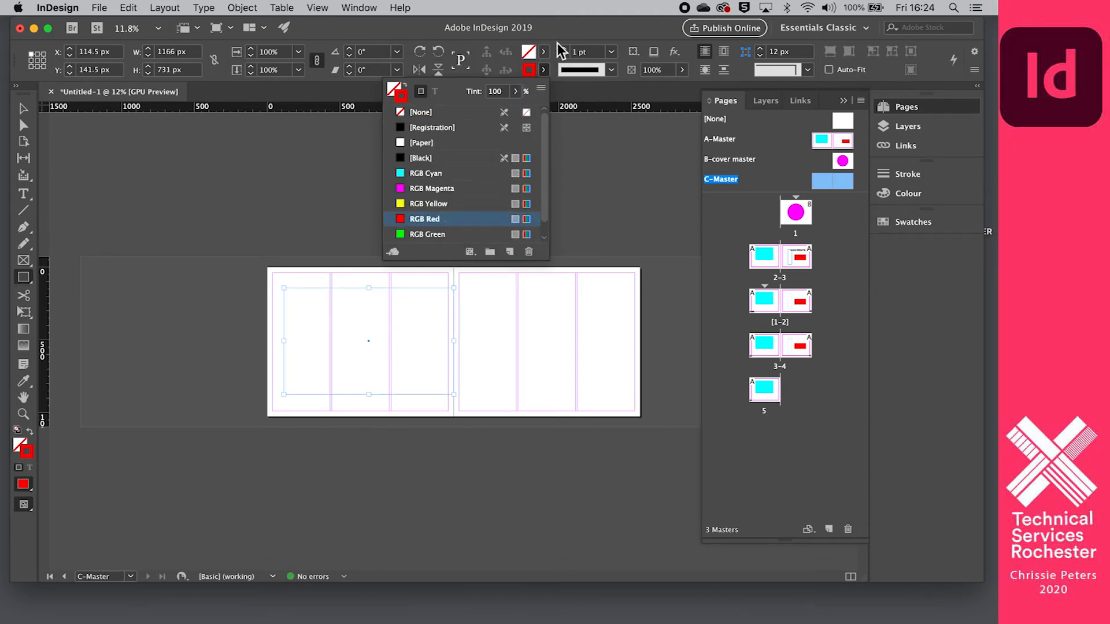
{"action": "left_click", "coordinate": [564, 50]}
{"action": "left_click", "coordinate": [564, 49]}
{"action": "left_click", "coordinate": [564, 49]}
{"action": "left_click", "coordinate": [564, 49]}
{"action": "left_click", "coordinate": [564, 49]}
{"action": "left_click", "coordinate": [564, 50]}
{"action": "left_click", "coordinate": [564, 49]}
{"action": "left_click", "coordinate": [564, 49]}
{"action": "left_click", "coordinate": [565, 49]}
Step: Move the red-outlined rectangle left and slightly down so it sits inside C-Master's left page, and deselect it
{"action": "left_click", "coordinate": [23, 108]}
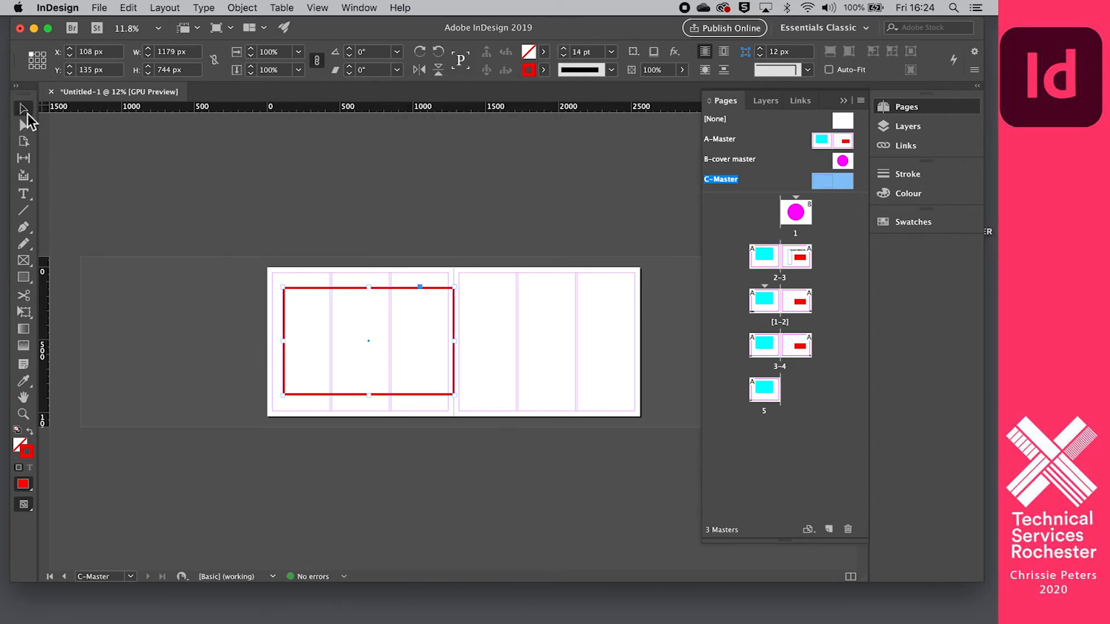
{"action": "mouse_move", "coordinate": [371, 353]}
{"action": "left_mouse_down"}
{"action": "mouse_move", "coordinate": [352, 353]}
{"action": "mouse_move", "coordinate": [360, 359]}
{"action": "left_mouse_up"}
{"action": "left_click", "coordinate": [554, 310]}
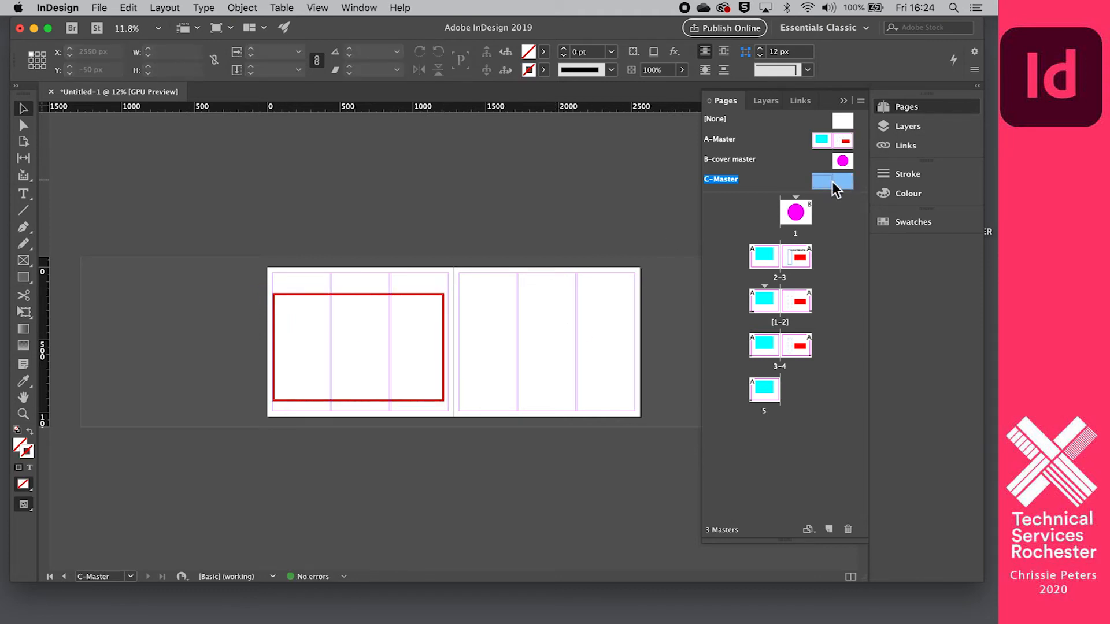
Step: Apply C-Master's left page to the pages numbered 5 and 3 in the second section, and check the resulting spreads
{"action": "left_click_drag", "start_coordinate": [820, 178], "coordinate": [774, 398]}
{"action": "left_click_drag", "start_coordinate": [823, 178], "coordinate": [765, 346]}
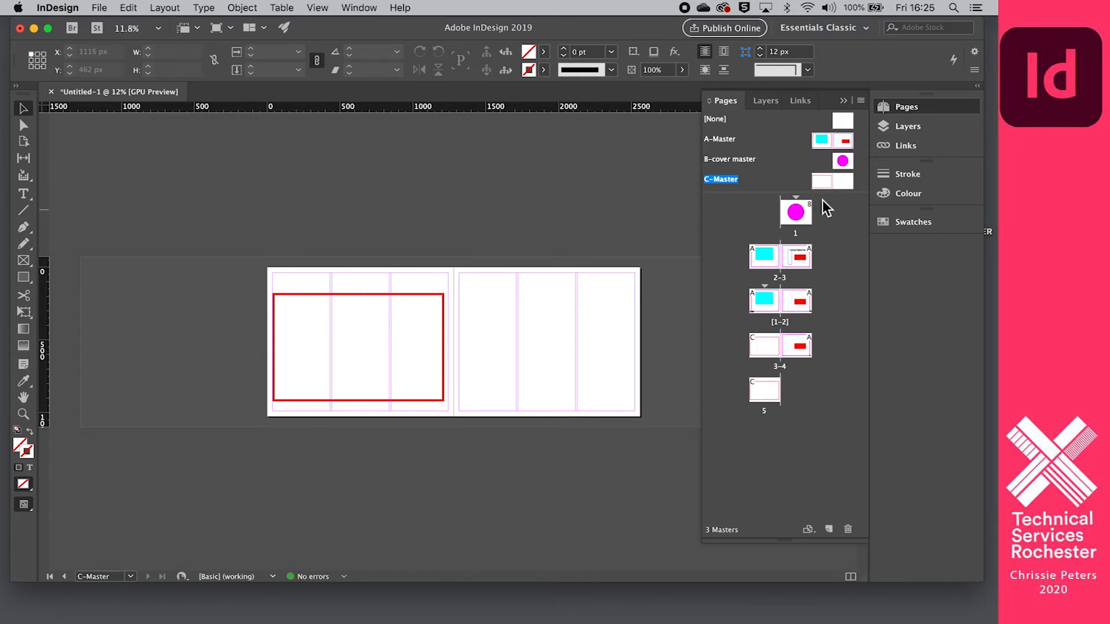
{"action": "double_click", "coordinate": [801, 217]}
{"action": "scroll", "coordinate": [456, 335], "scroll_direction": "down", "scroll_amount": 5}
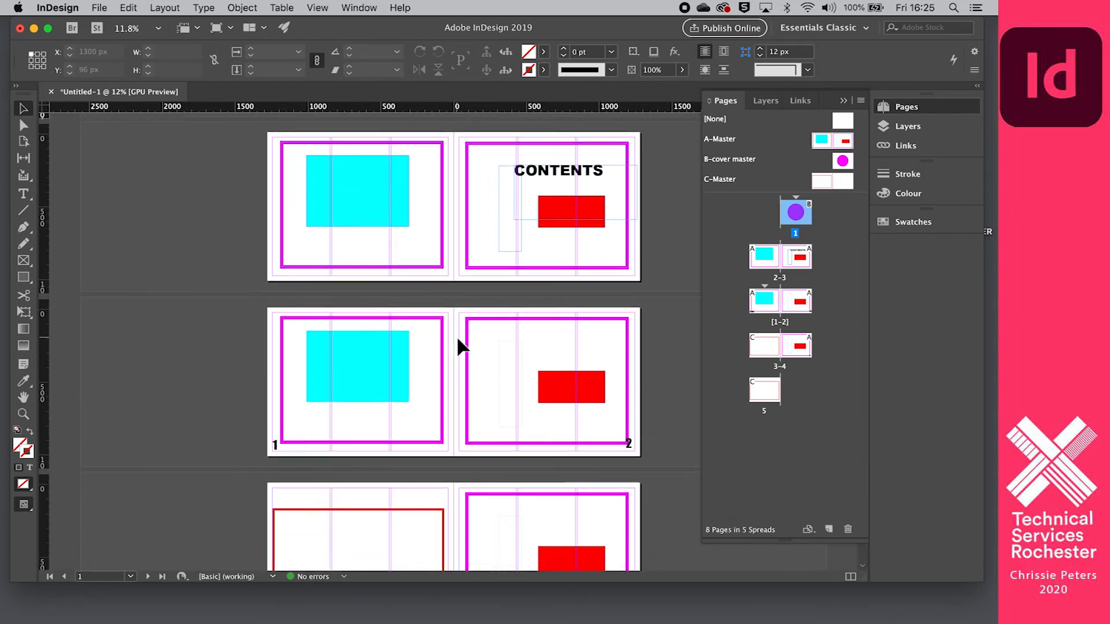
{"action": "scroll", "coordinate": [456, 336], "scroll_direction": "down", "scroll_amount": 5}
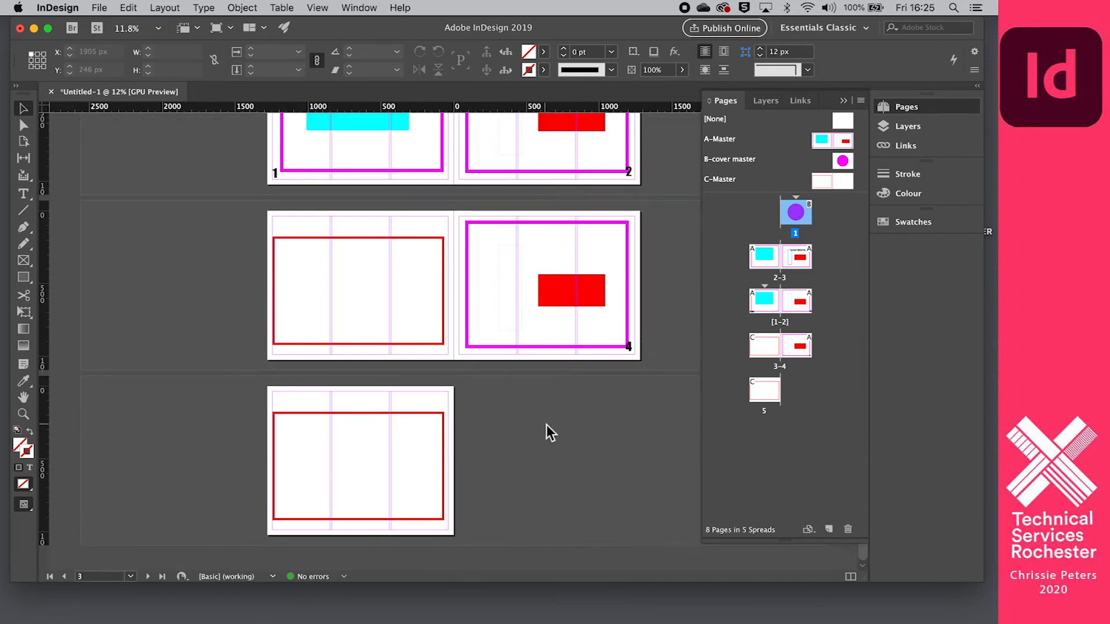
{"action": "scroll", "coordinate": [546, 428], "scroll_direction": "up", "scroll_amount": 8}
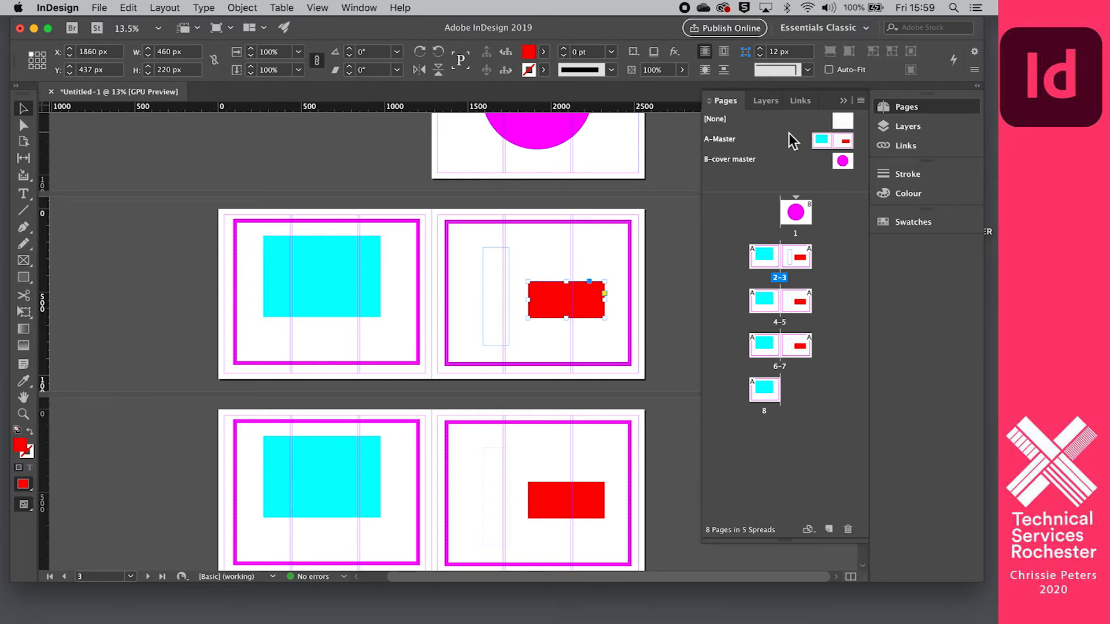
Step: Open A-Master and draw a small text frame in the lower-left corner of its left page, inside the magenta border
{"action": "scroll", "coordinate": [595, 144], "scroll_direction": "up", "scroll_amount": 3}
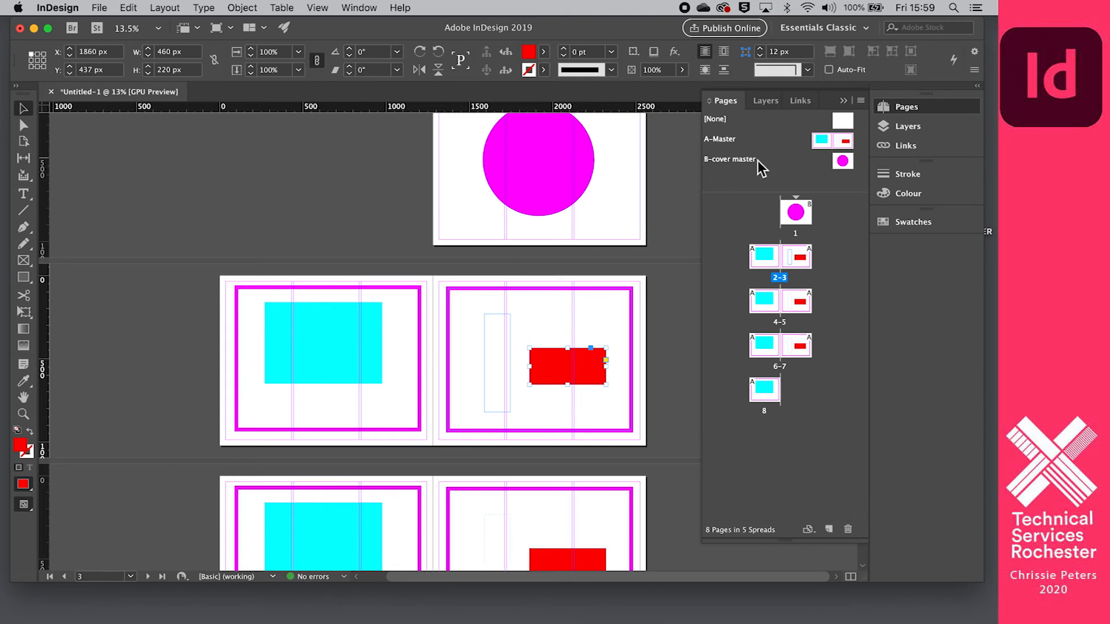
{"action": "left_click", "coordinate": [822, 141]}
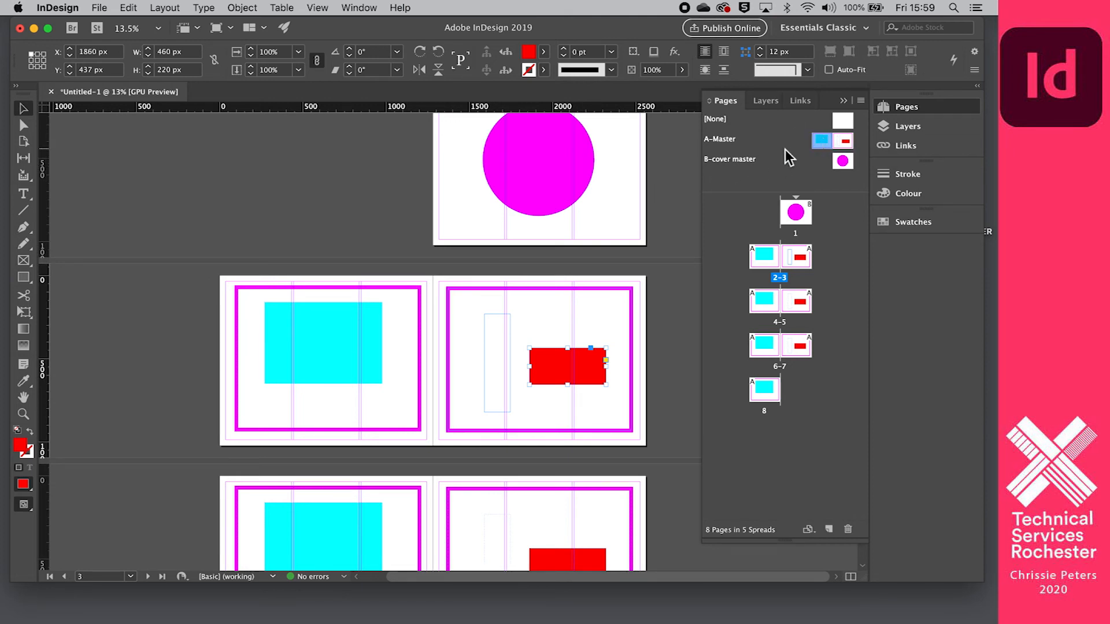
{"action": "double_click", "coordinate": [821, 140]}
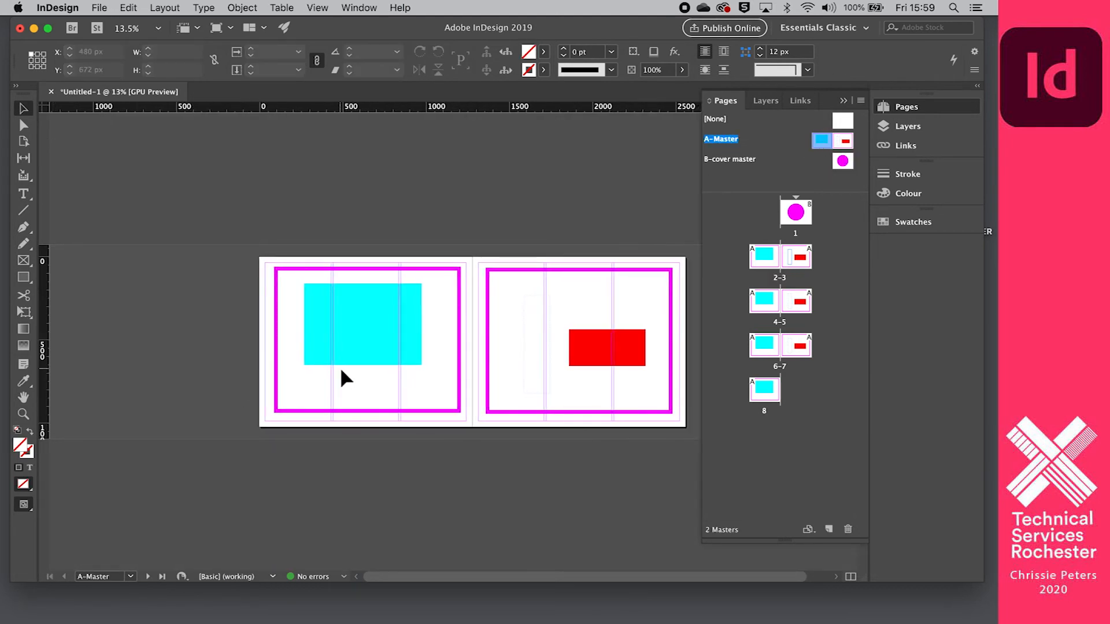
{"action": "scroll", "coordinate": [340, 367], "scroll_direction": "right", "scroll_amount": 2}
{"action": "left_click", "coordinate": [22, 193]}
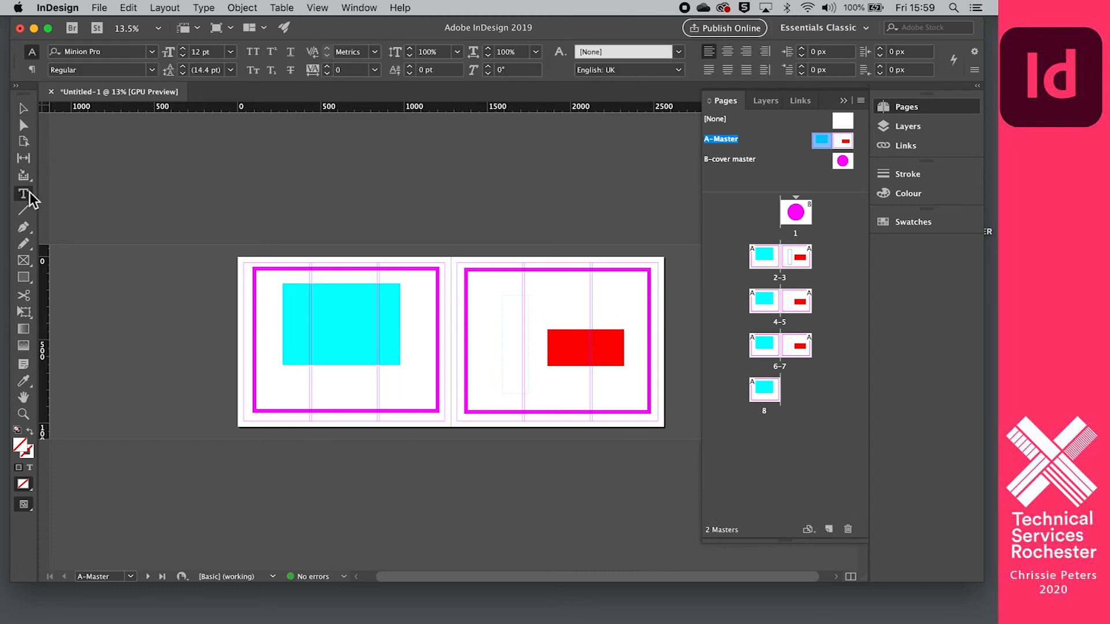
{"action": "left_click_drag", "start_coordinate": [259, 397], "coordinate": [293, 408]}
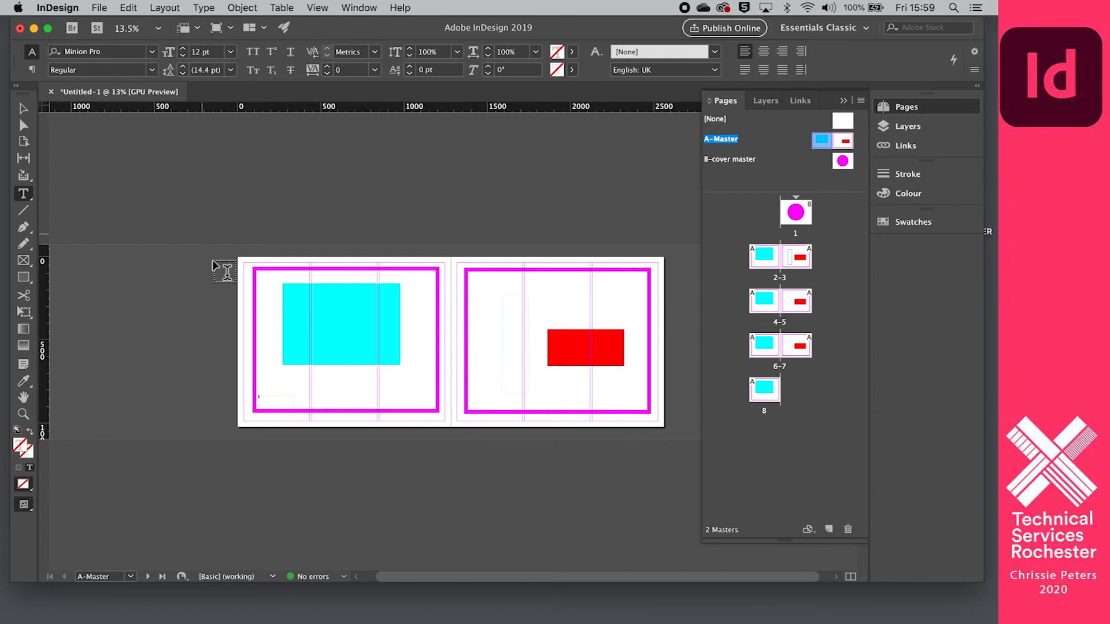
Step: Insert a Current Page Number marker into the new text frame on A-Master's left page
{"action": "left_click", "coordinate": [204, 8]}
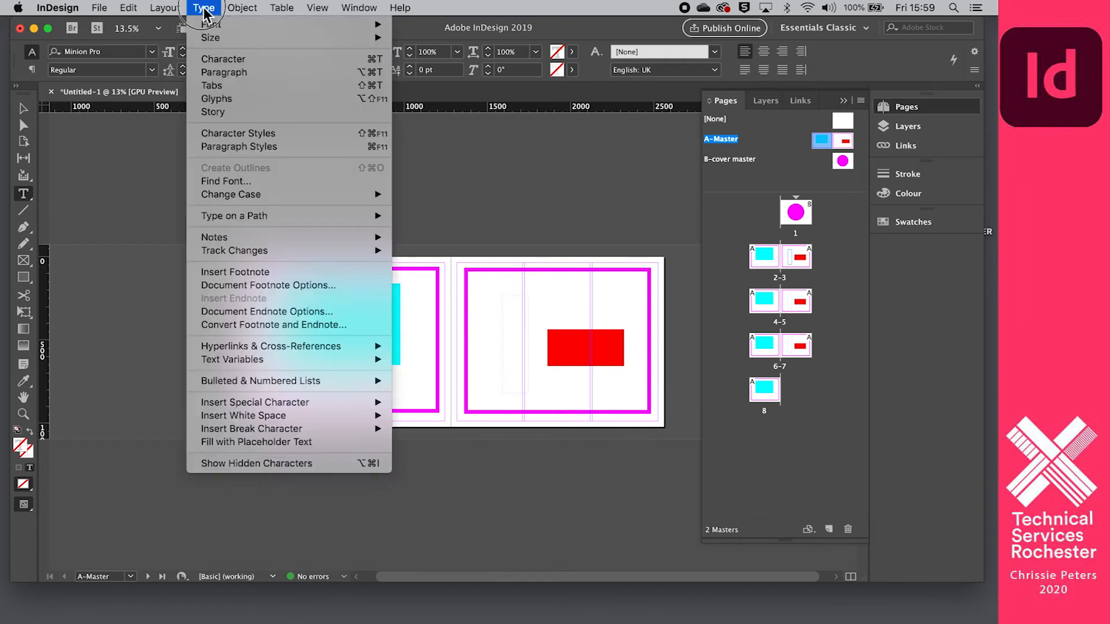
{"action": "mouse_move", "coordinate": [283, 408]}
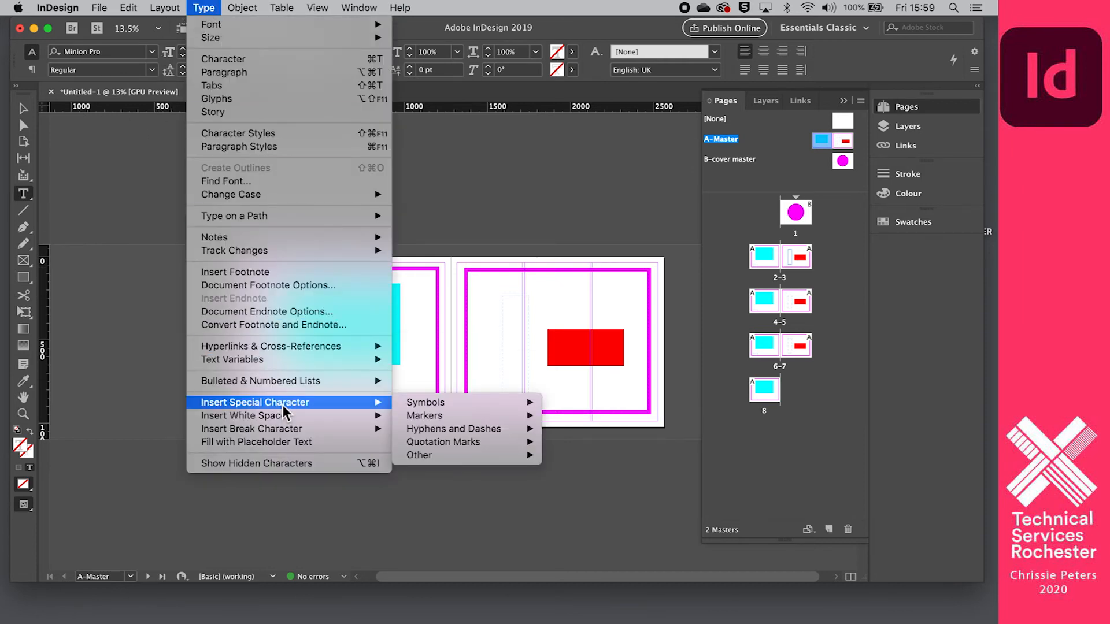
{"action": "mouse_move", "coordinate": [431, 414]}
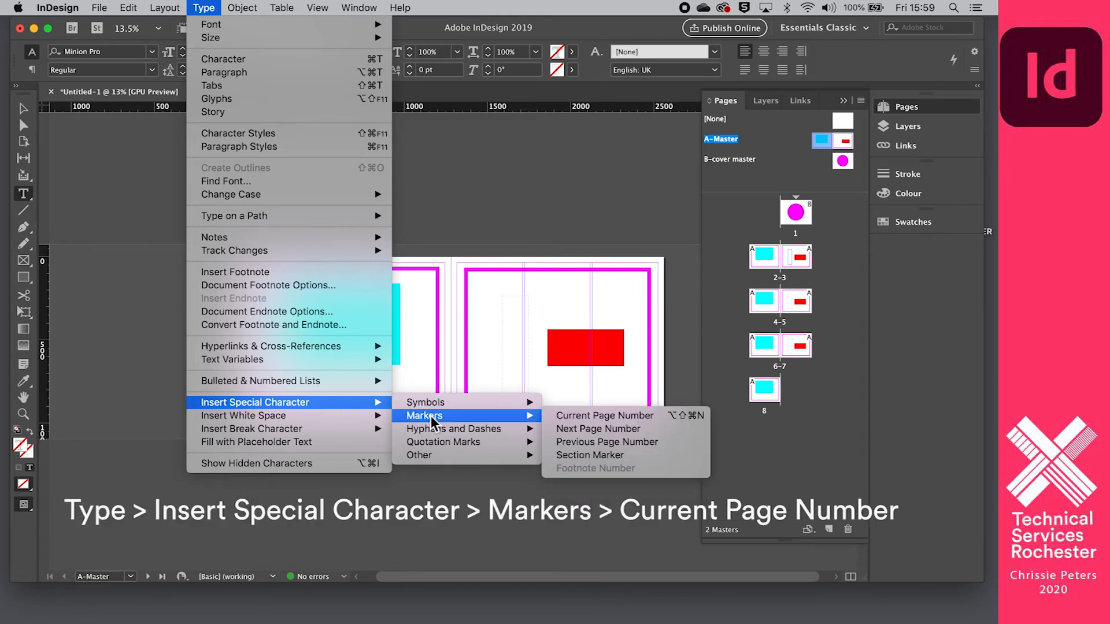
{"action": "left_click", "coordinate": [651, 417]}
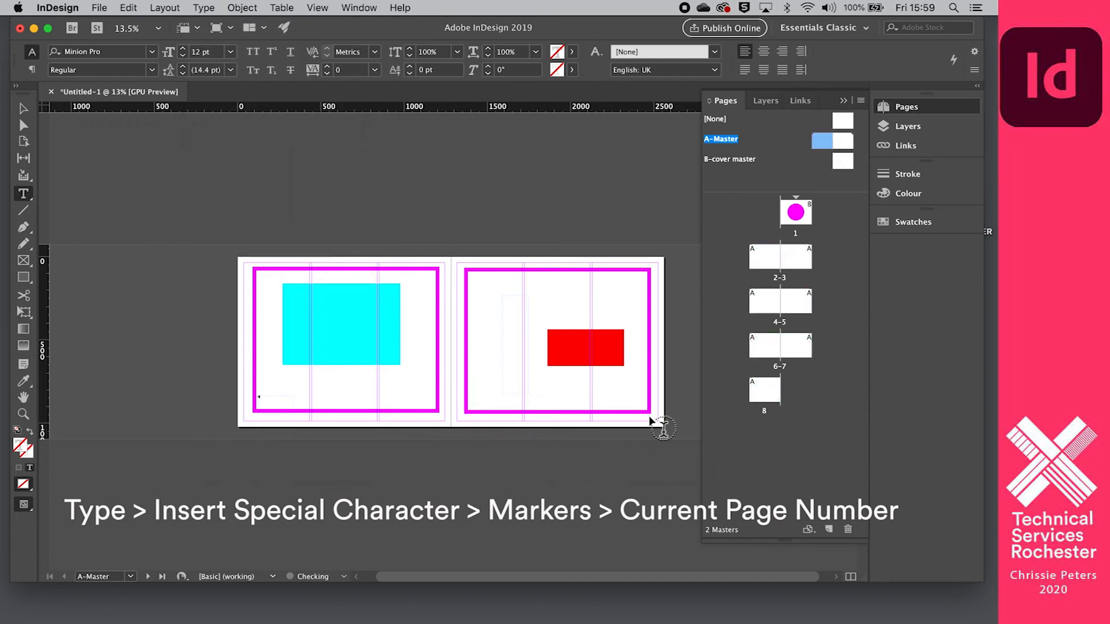
Step: Examine the page number marker on A-Master's left page up close and deselect its text frame
{"action": "scroll", "coordinate": [243, 382], "scroll_direction": "up", "scroll_amount": 2}
{"action": "scroll", "coordinate": [244, 381], "scroll_direction": "up", "scroll_amount": 3}
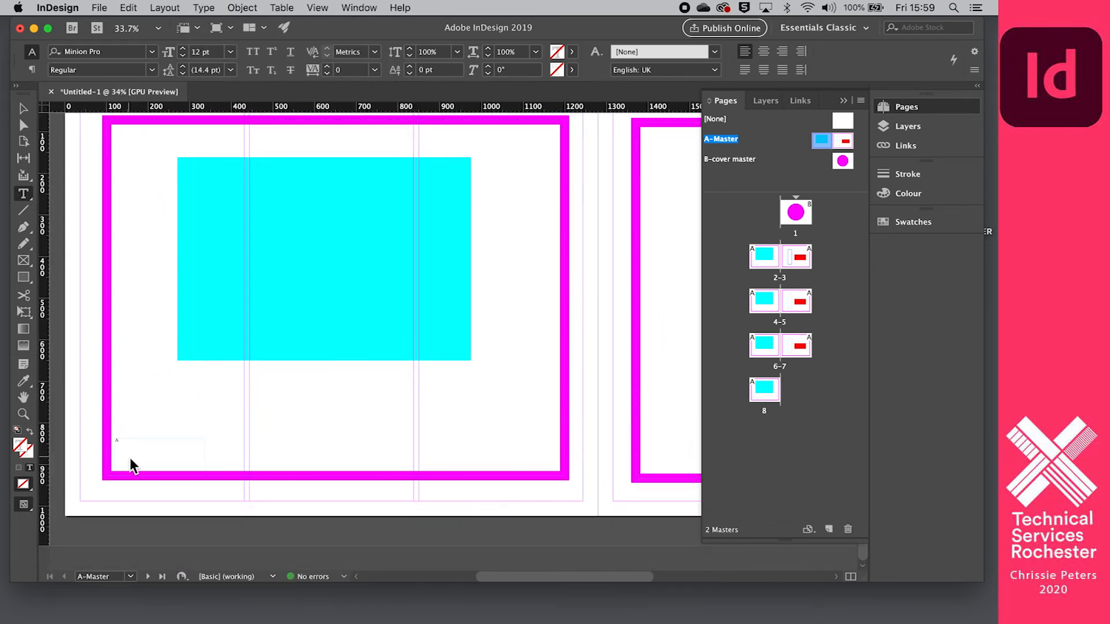
{"action": "scroll", "coordinate": [128, 458], "scroll_direction": "up", "scroll_amount": 1}
{"action": "scroll", "coordinate": [128, 457], "scroll_direction": "left", "scroll_amount": 3}
{"action": "scroll", "coordinate": [128, 456], "scroll_direction": "down", "scroll_amount": 1}
{"action": "scroll", "coordinate": [128, 456], "scroll_direction": "right", "scroll_amount": 1}
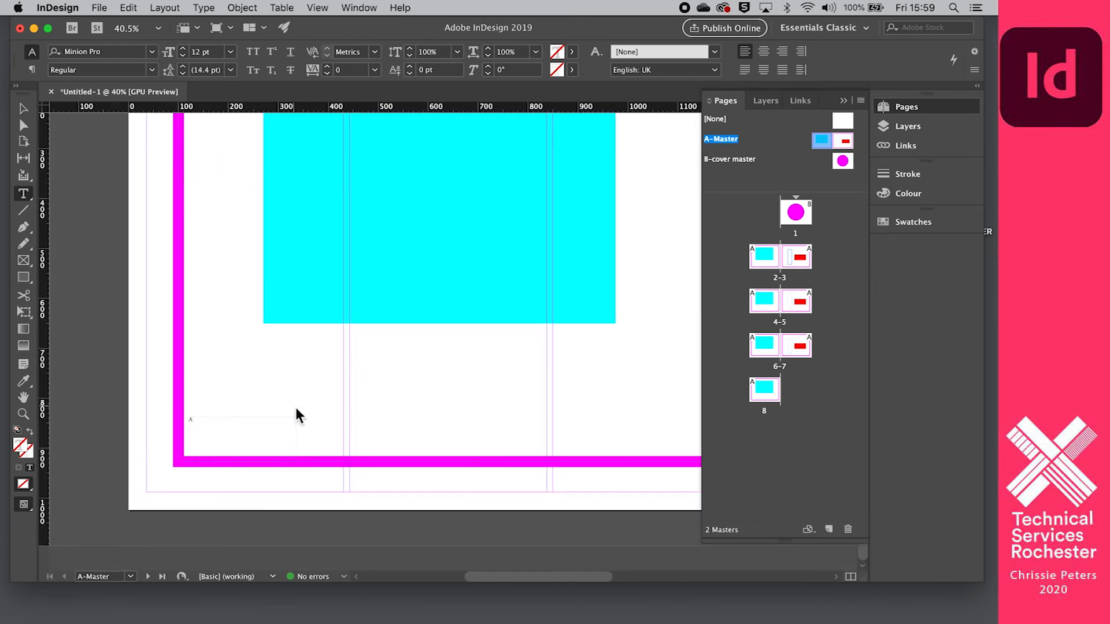
{"action": "scroll", "coordinate": [296, 416], "scroll_direction": "down", "scroll_amount": 4}
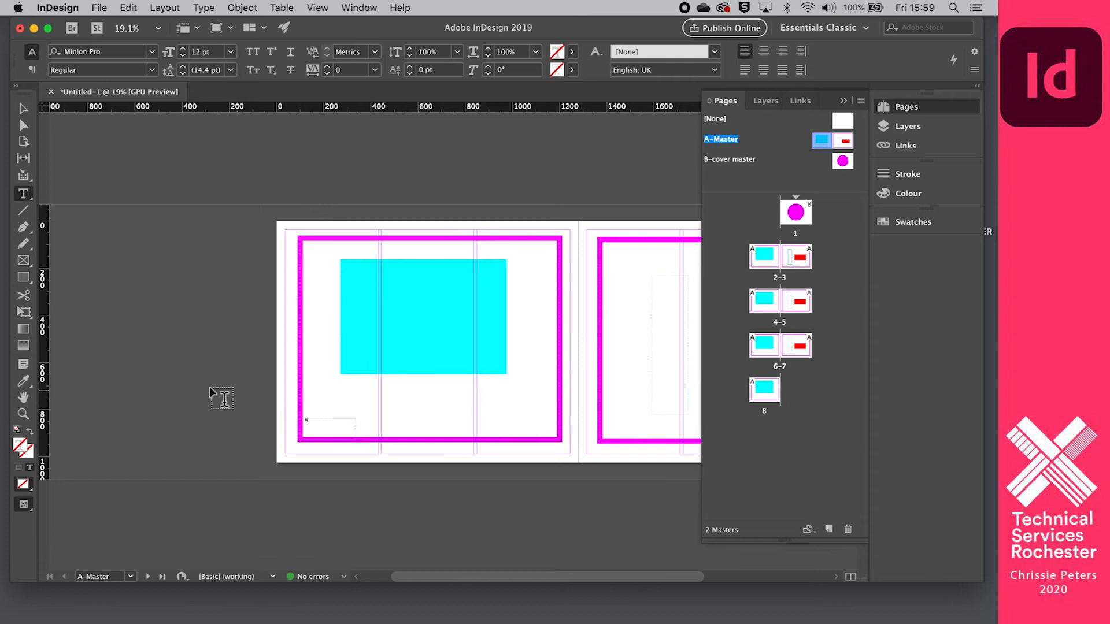
{"action": "left_click", "coordinate": [214, 396]}
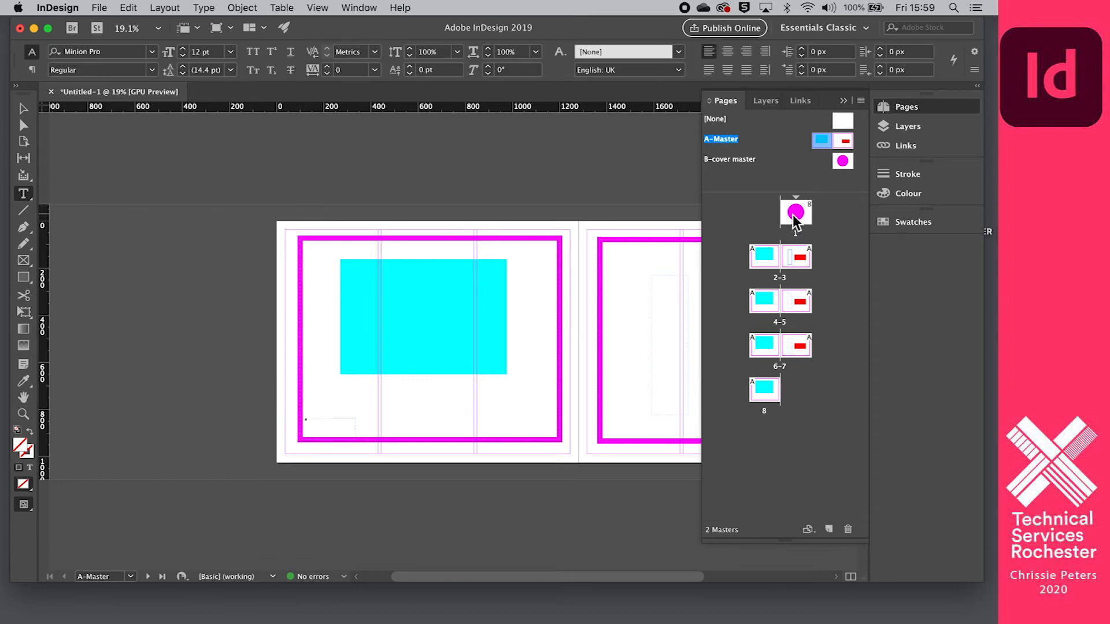
Step: Go to page 1 and inspect the automatic page numbers on the left and right pages throughout the document
{"action": "double_click", "coordinate": [795, 215]}
{"action": "scroll", "coordinate": [379, 422], "scroll_direction": "down", "scroll_amount": 6}
{"action": "scroll", "coordinate": [384, 426], "scroll_direction": "left", "scroll_amount": 5}
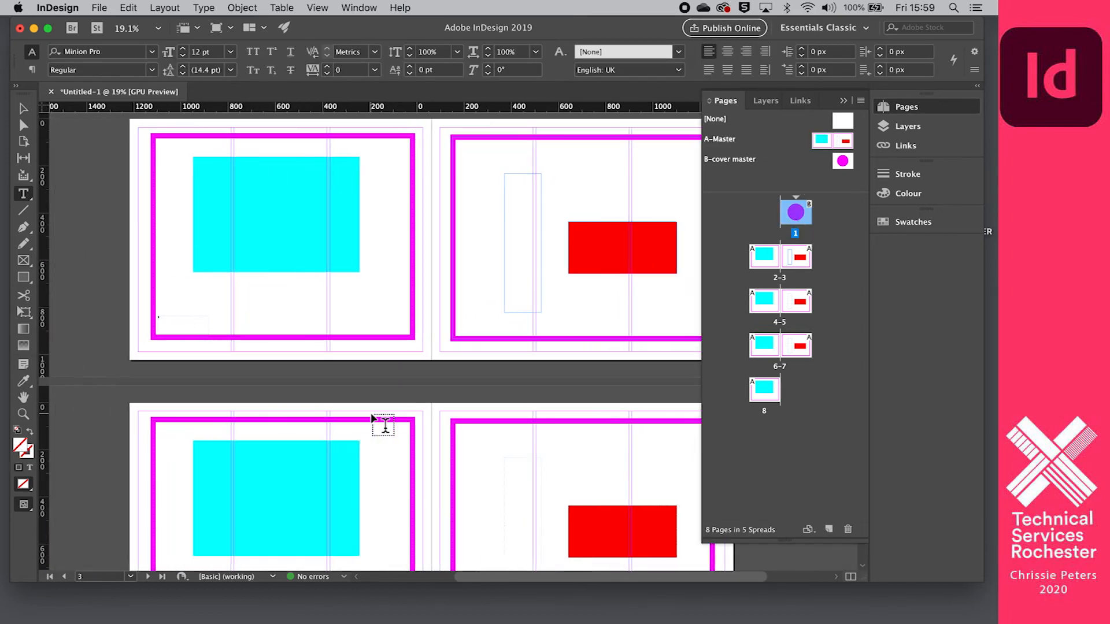
{"action": "scroll", "coordinate": [304, 321], "scroll_direction": "up", "scroll_amount": 4}
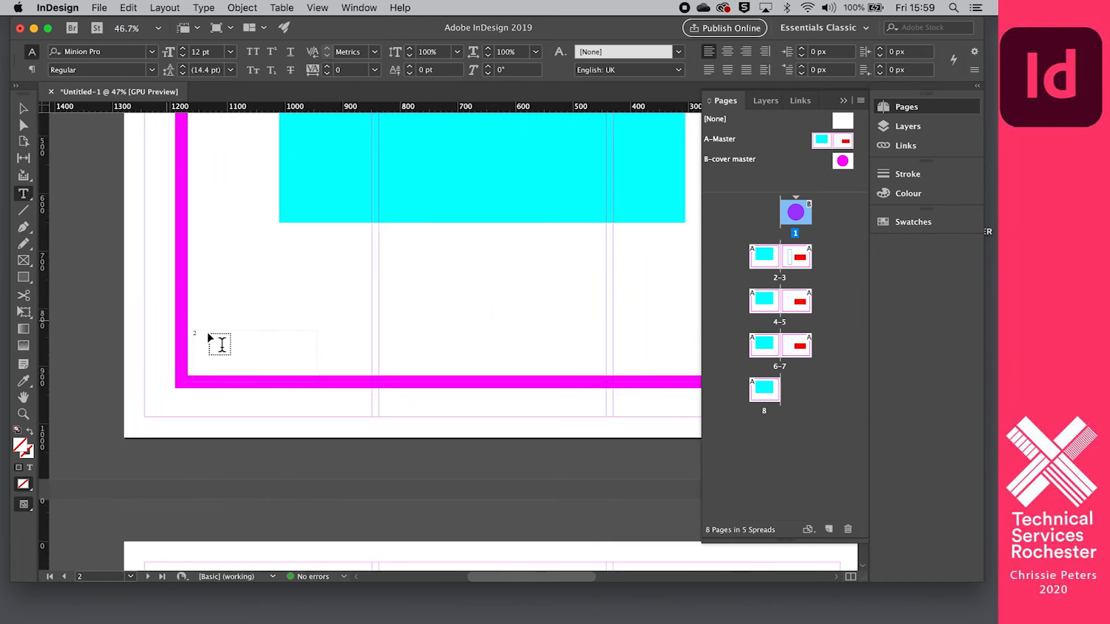
{"action": "scroll", "coordinate": [206, 366], "scroll_direction": "down", "scroll_amount": 10}
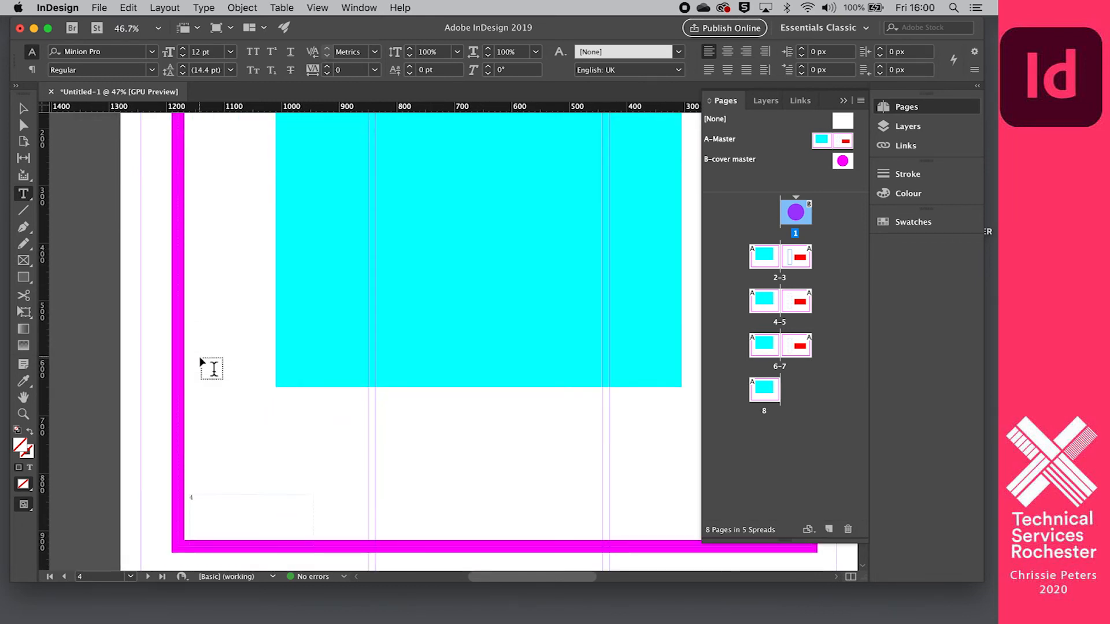
{"action": "scroll", "coordinate": [193, 366], "scroll_direction": "down", "scroll_amount": 15}
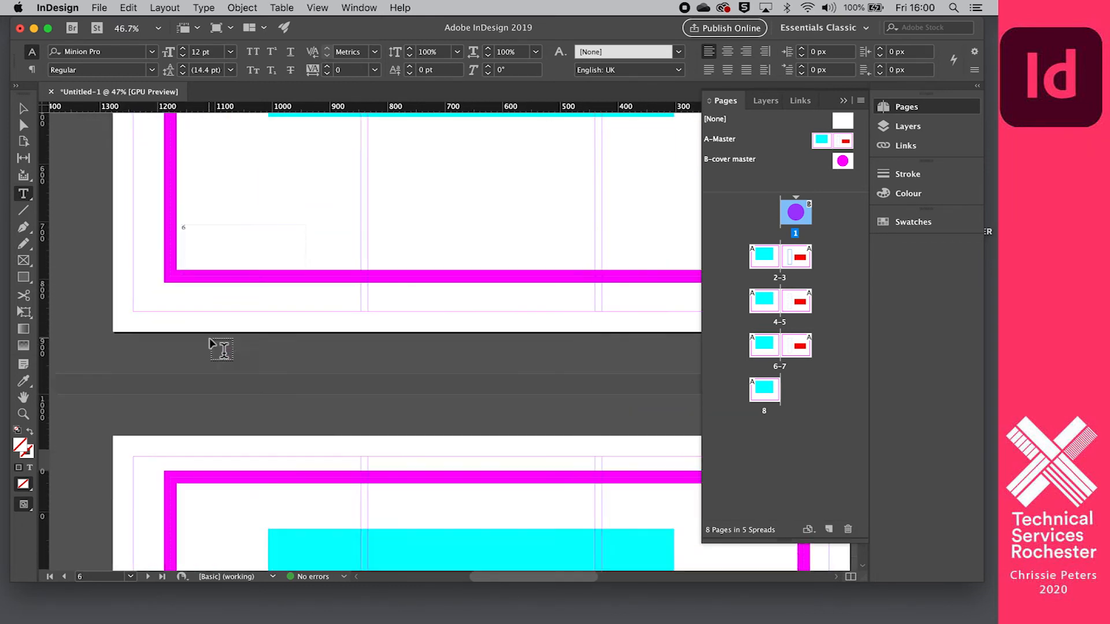
{"action": "scroll", "coordinate": [209, 344], "scroll_direction": "down", "scroll_amount": 6}
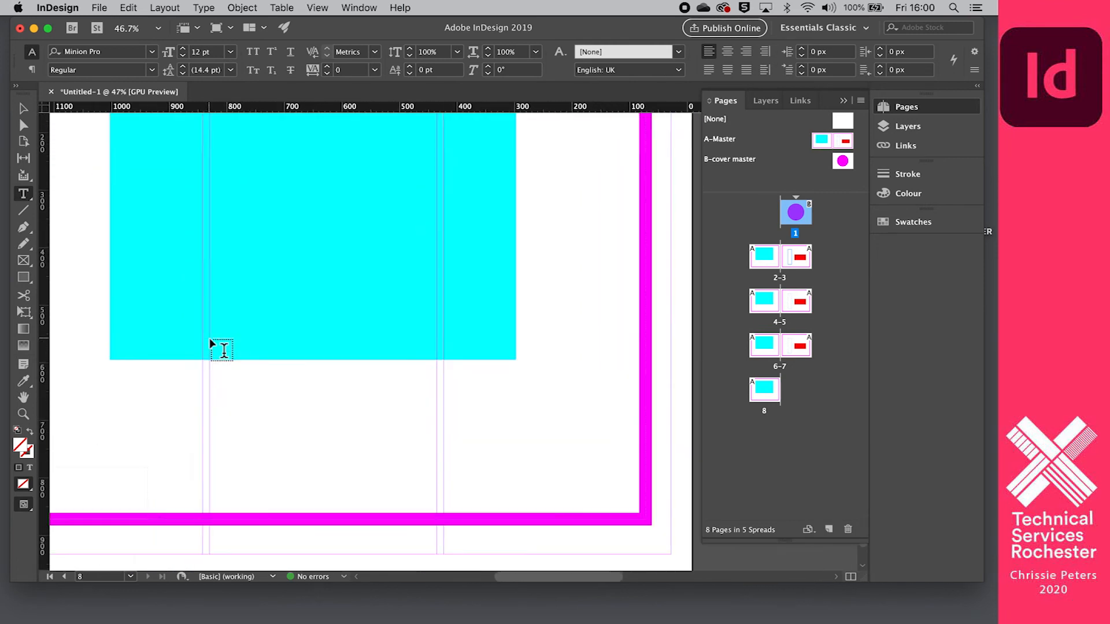
{"action": "scroll", "coordinate": [636, 315], "scroll_direction": "up", "scroll_amount": 5}
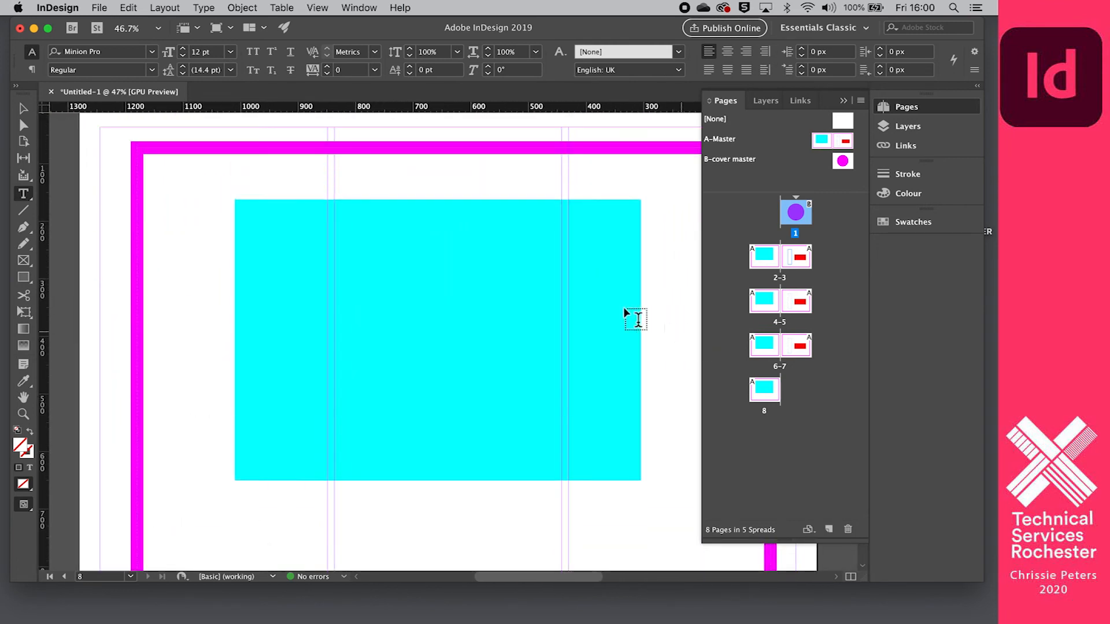
{"action": "scroll", "coordinate": [624, 313], "scroll_direction": "up", "scroll_amount": 10}
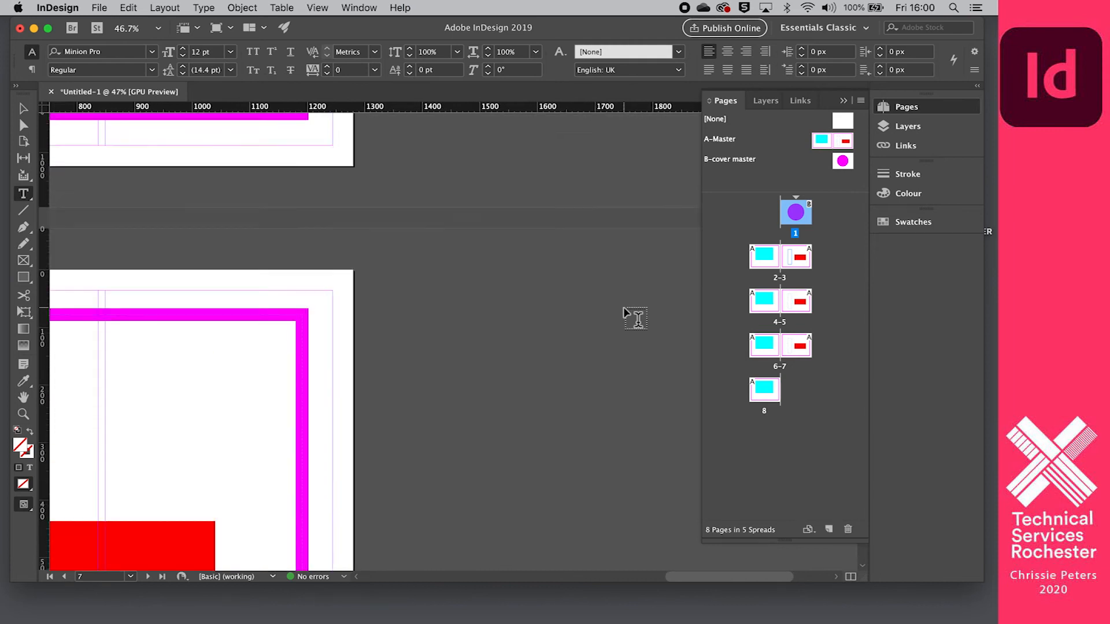
{"action": "scroll", "coordinate": [625, 313], "scroll_direction": "down", "scroll_amount": 5}
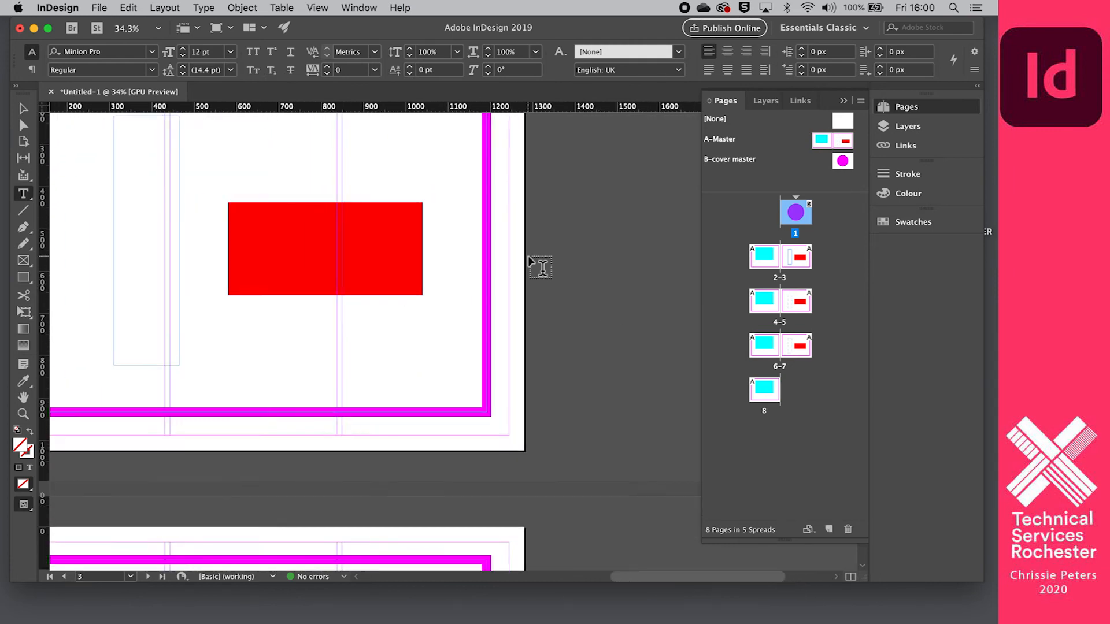
Step: Open A-Master and set the font size of the left page's page number marker to 85 pt
{"action": "scroll", "coordinate": [528, 261], "scroll_direction": "down", "scroll_amount": 2}
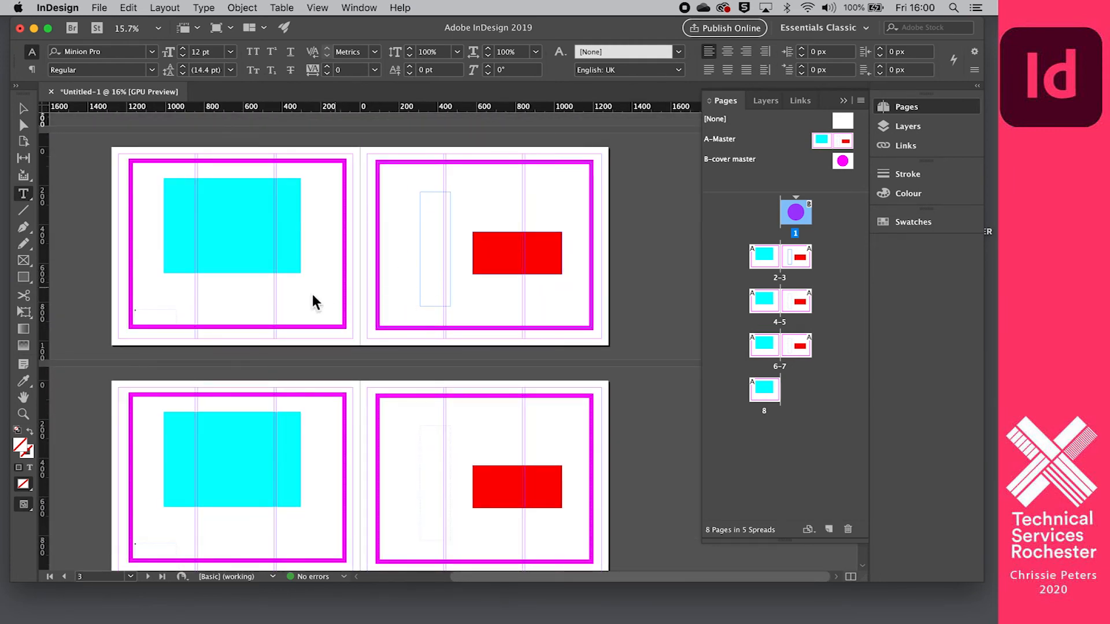
{"action": "scroll", "coordinate": [493, 289], "scroll_direction": "up", "scroll_amount": 1}
{"action": "scroll", "coordinate": [493, 289], "scroll_direction": "up", "scroll_amount": 2}
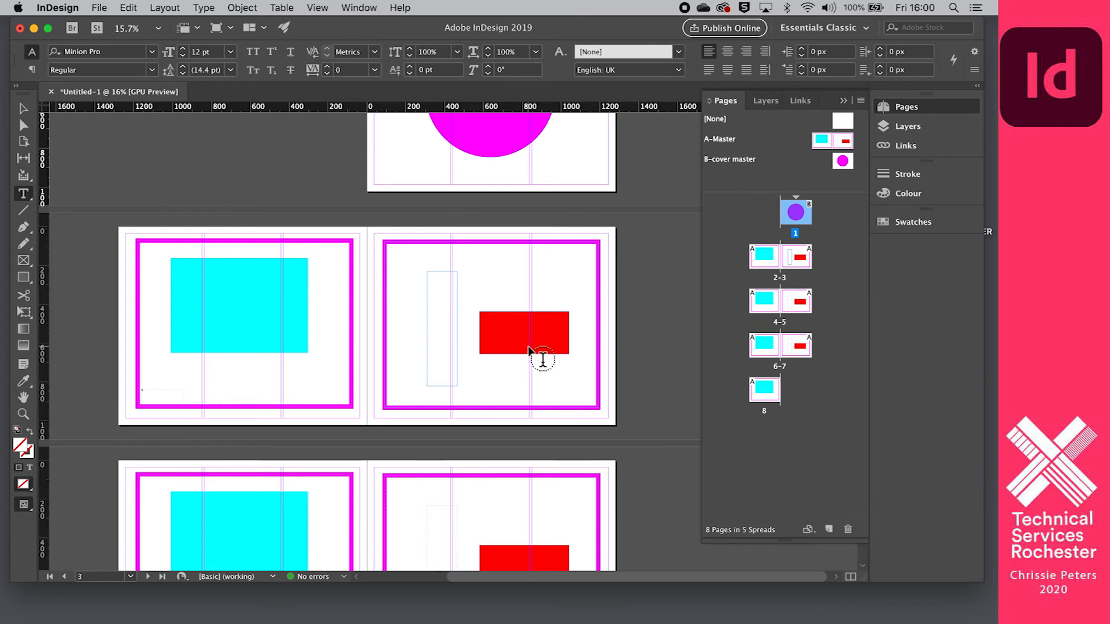
{"action": "scroll", "coordinate": [540, 358], "scroll_direction": "up", "scroll_amount": 1}
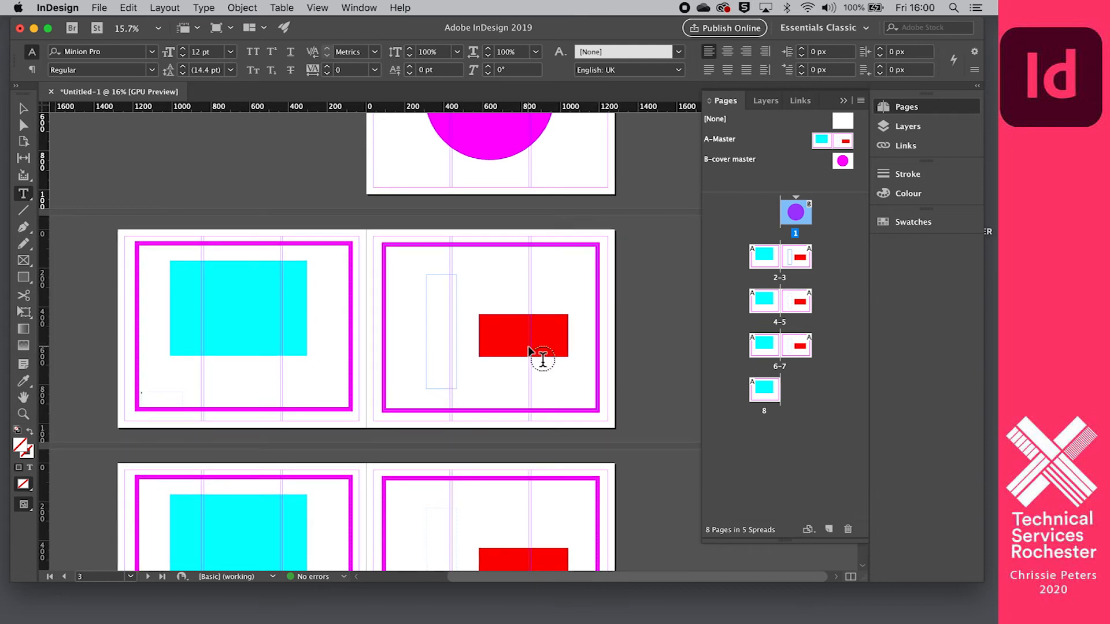
{"action": "double_click", "coordinate": [821, 141]}
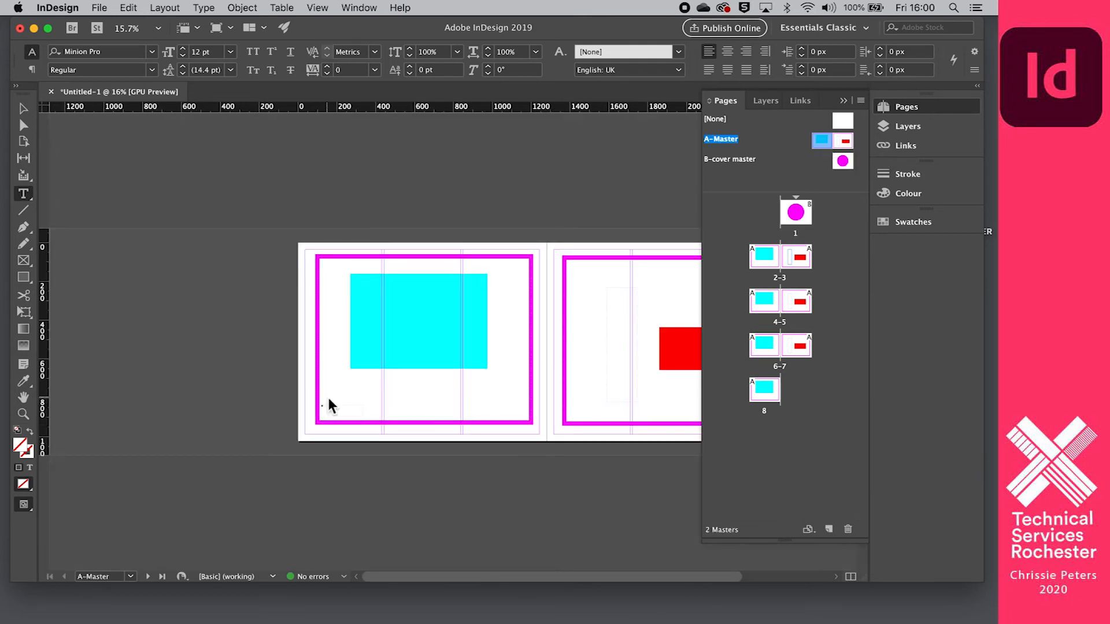
{"action": "scroll", "coordinate": [329, 400], "scroll_direction": "up", "scroll_amount": 5}
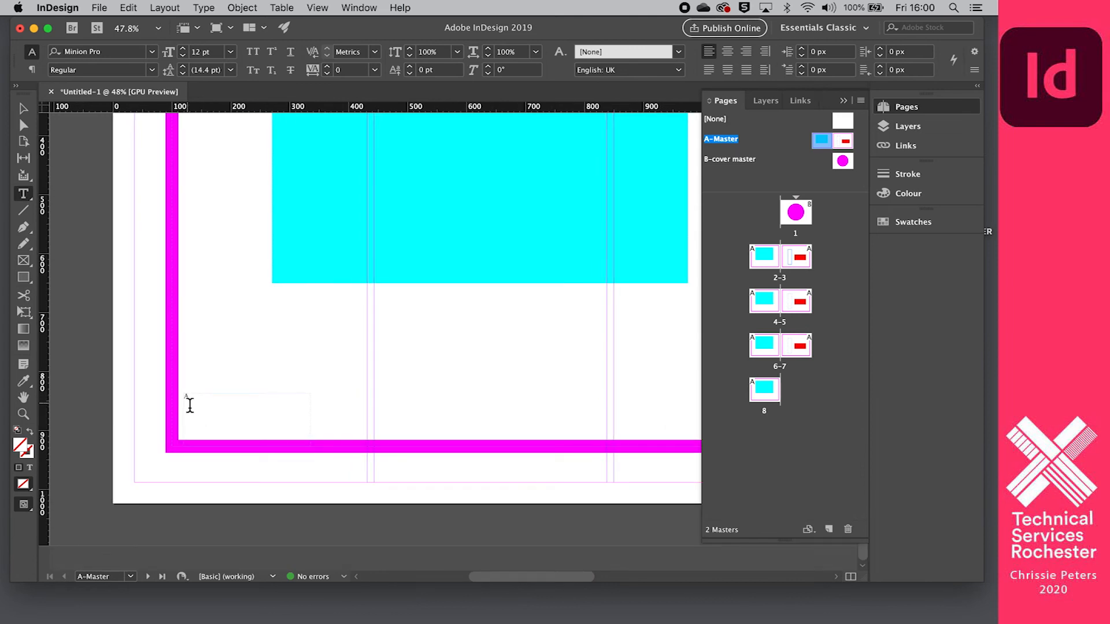
{"action": "double_click", "coordinate": [185, 398]}
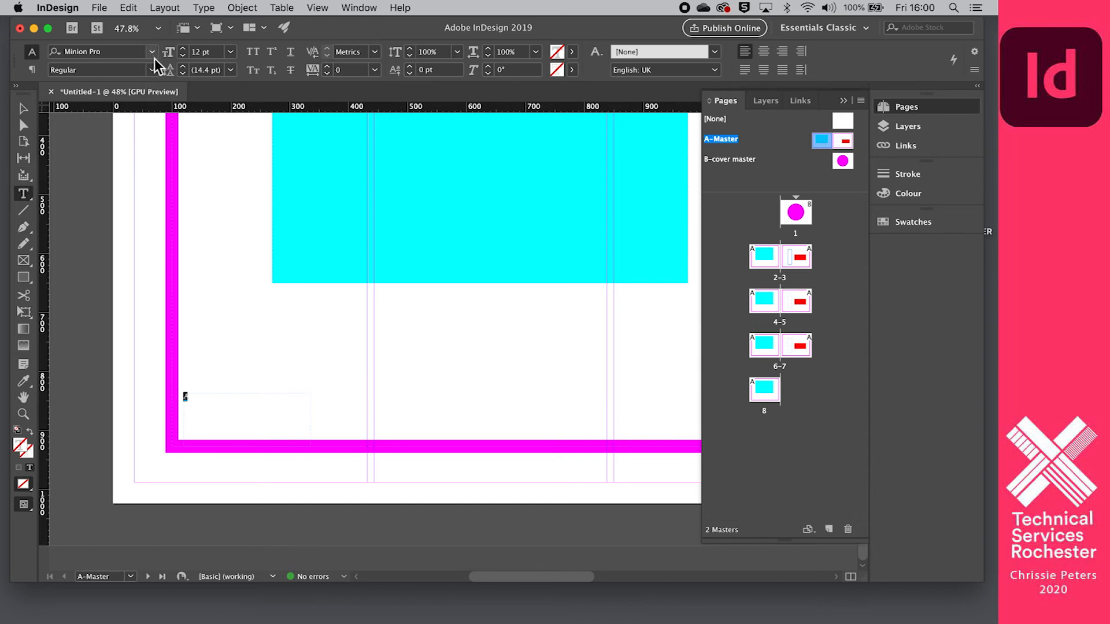
{"action": "left_click", "coordinate": [183, 49]}
{"action": "left_click", "coordinate": [183, 49]}
{"action": "left_click", "coordinate": [182, 49]}
{"action": "left_click", "coordinate": [183, 50]}
{"action": "left_click", "coordinate": [182, 49]}
{"action": "left_click", "coordinate": [182, 49]}
{"action": "left_click", "coordinate": [183, 48]}
{"action": "left_click", "coordinate": [182, 49]}
{"action": "left_click", "coordinate": [183, 50]}
{"action": "left_click", "coordinate": [183, 49]}
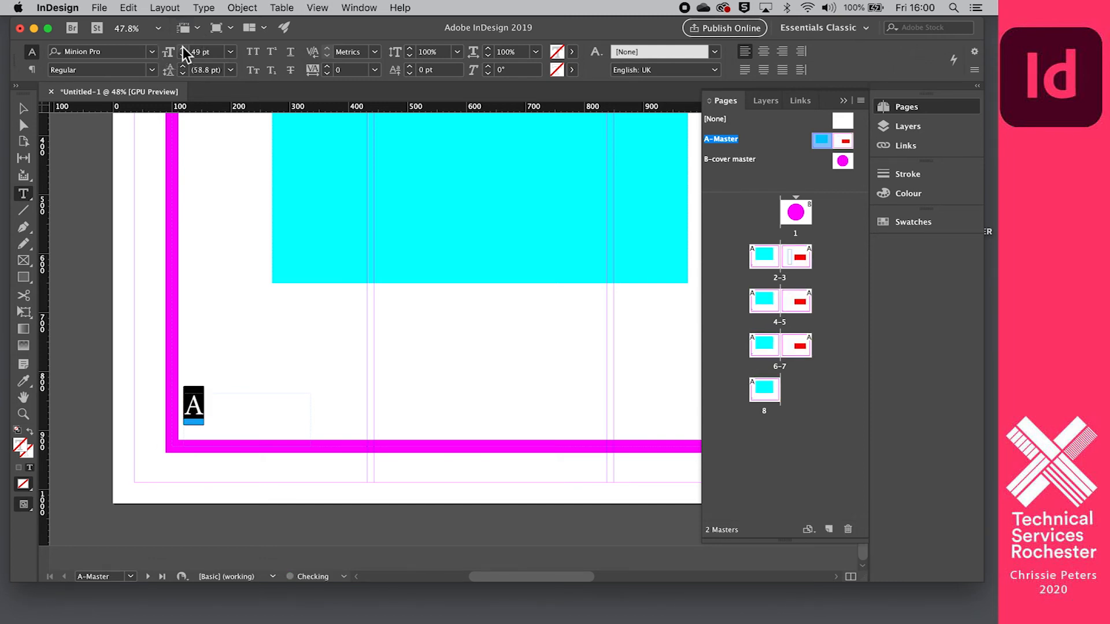
{"action": "left_click", "coordinate": [182, 50]}
{"action": "left_click", "coordinate": [183, 49]}
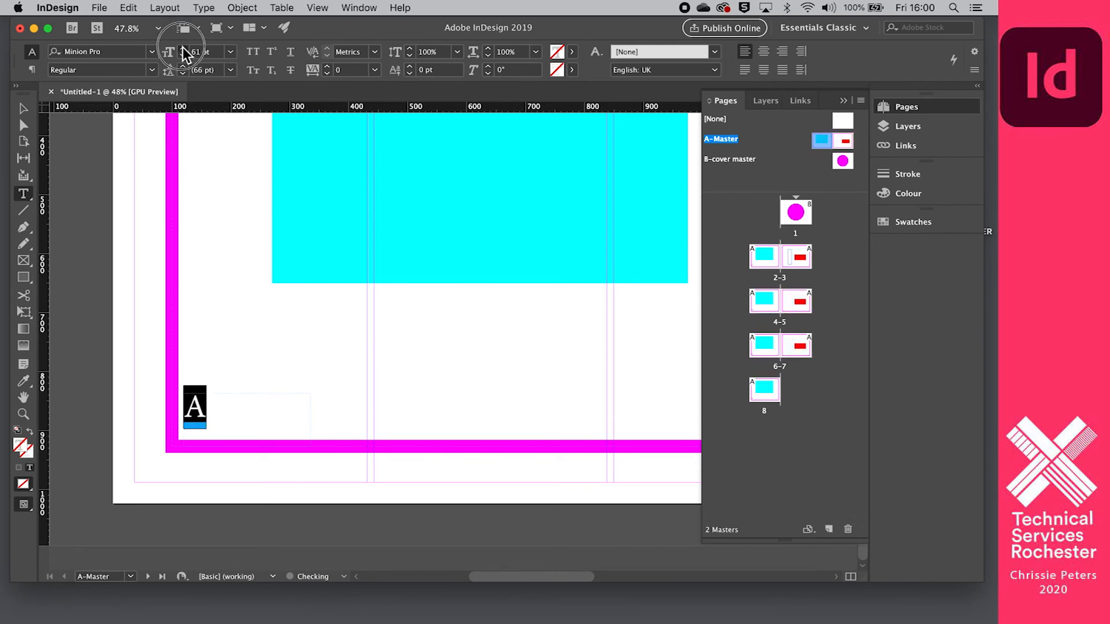
{"action": "left_click", "coordinate": [183, 49]}
{"action": "left_click", "coordinate": [183, 49]}
{"action": "left_click", "coordinate": [183, 49]}
{"action": "left_click", "coordinate": [182, 48]}
{"action": "left_click", "coordinate": [182, 49]}
{"action": "left_click", "coordinate": [182, 49]}
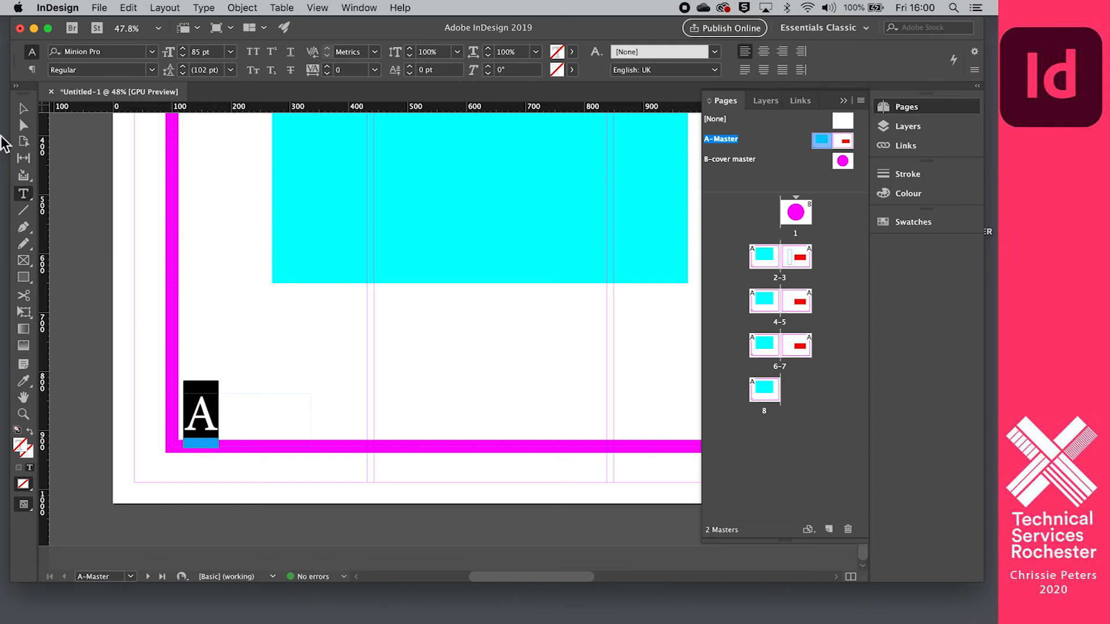
Step: Change the font of the left page's page number marker on A-Master to Impact
{"action": "left_click", "coordinate": [24, 109]}
{"action": "scroll", "coordinate": [305, 338], "scroll_direction": "down", "scroll_amount": 5}
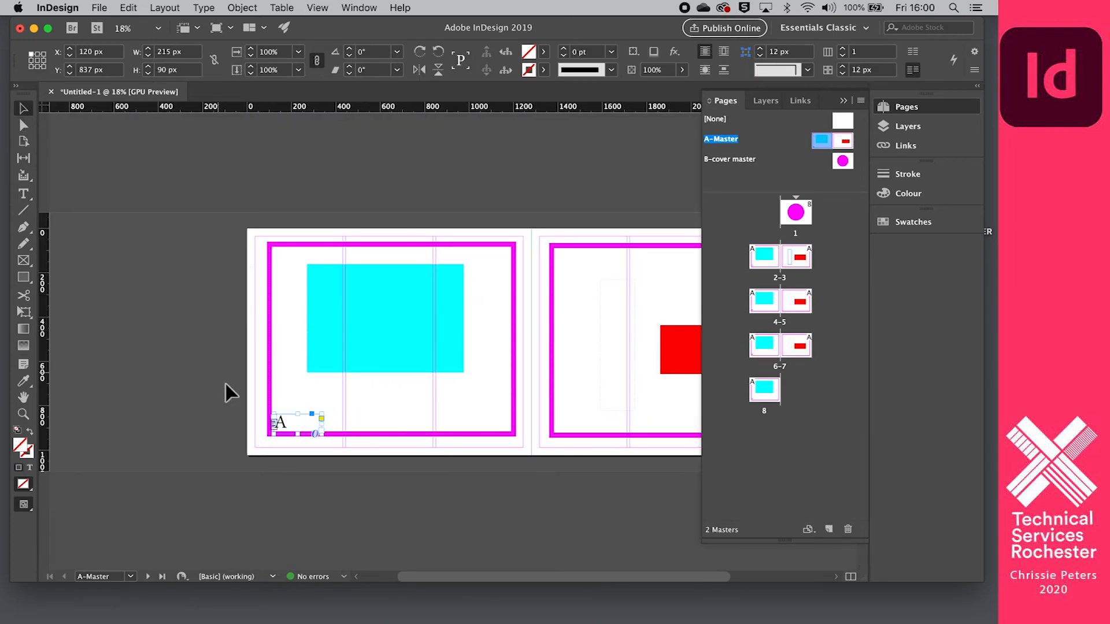
{"action": "left_click", "coordinate": [25, 195]}
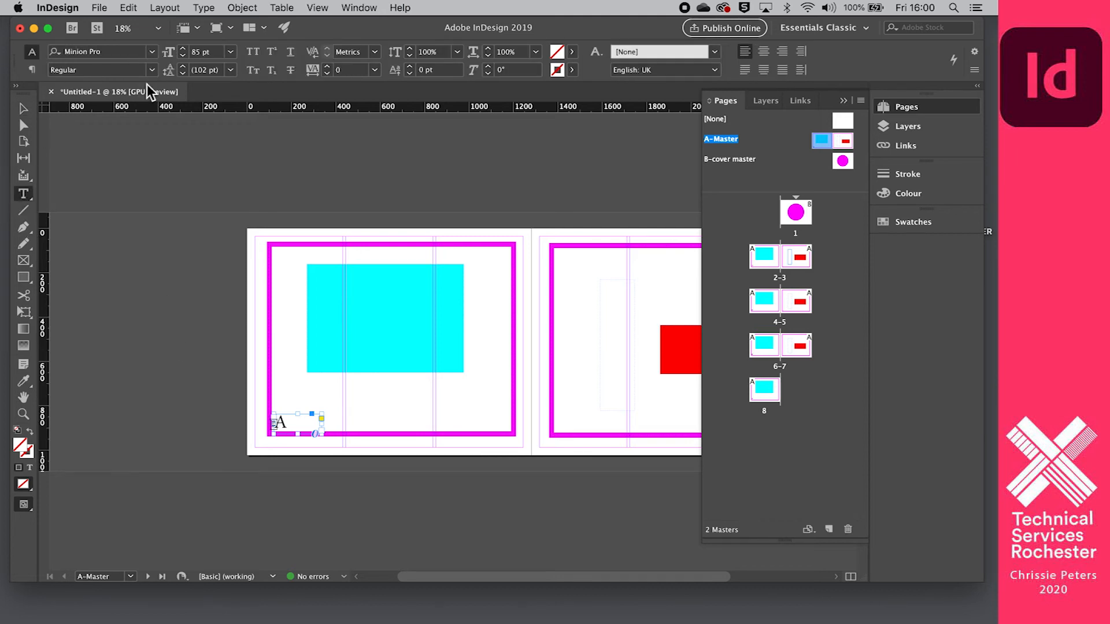
{"action": "left_click", "coordinate": [152, 52]}
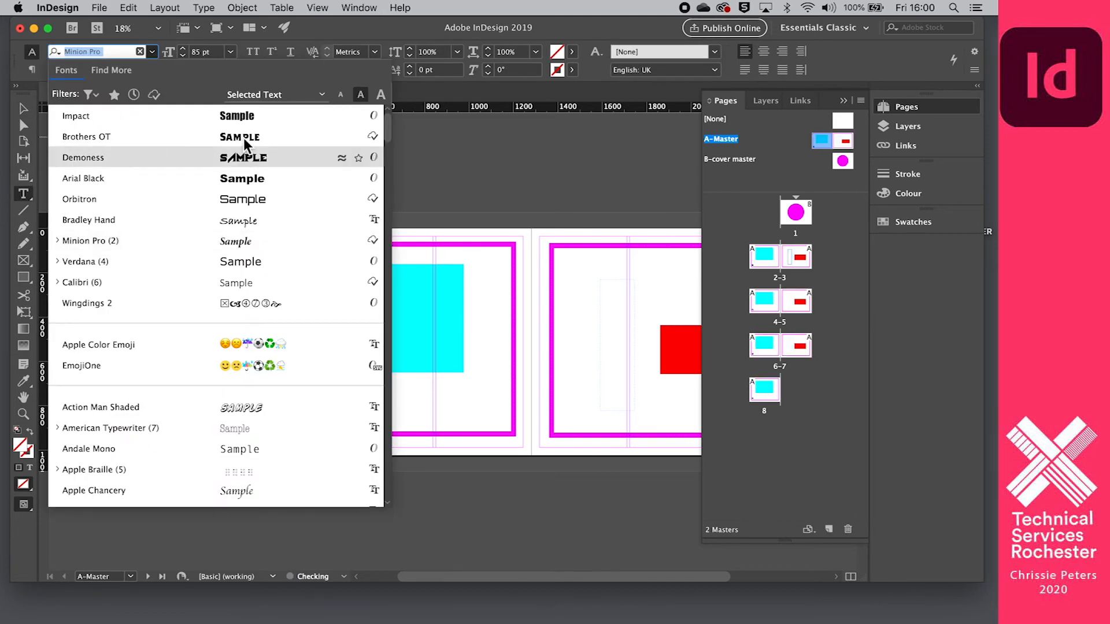
{"action": "left_click", "coordinate": [230, 116]}
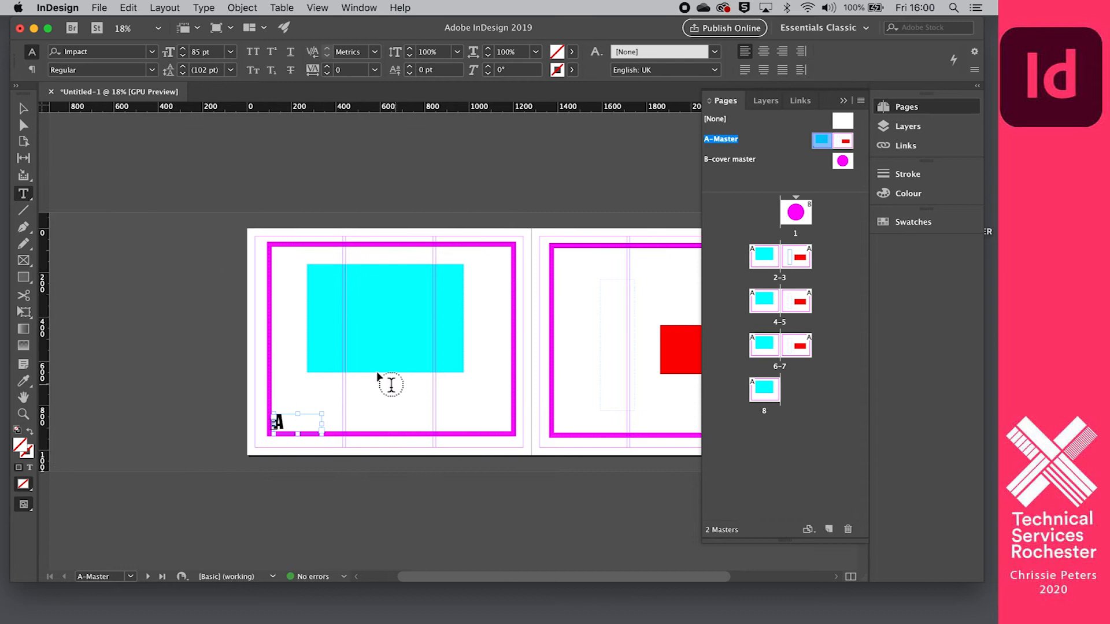
Step: Move the page number frame to the left page's outer bottom corner margin, at about X 36 px, Y 910 px, and deselect it
{"action": "scroll", "coordinate": [349, 364], "scroll_direction": "right", "scroll_amount": 3}
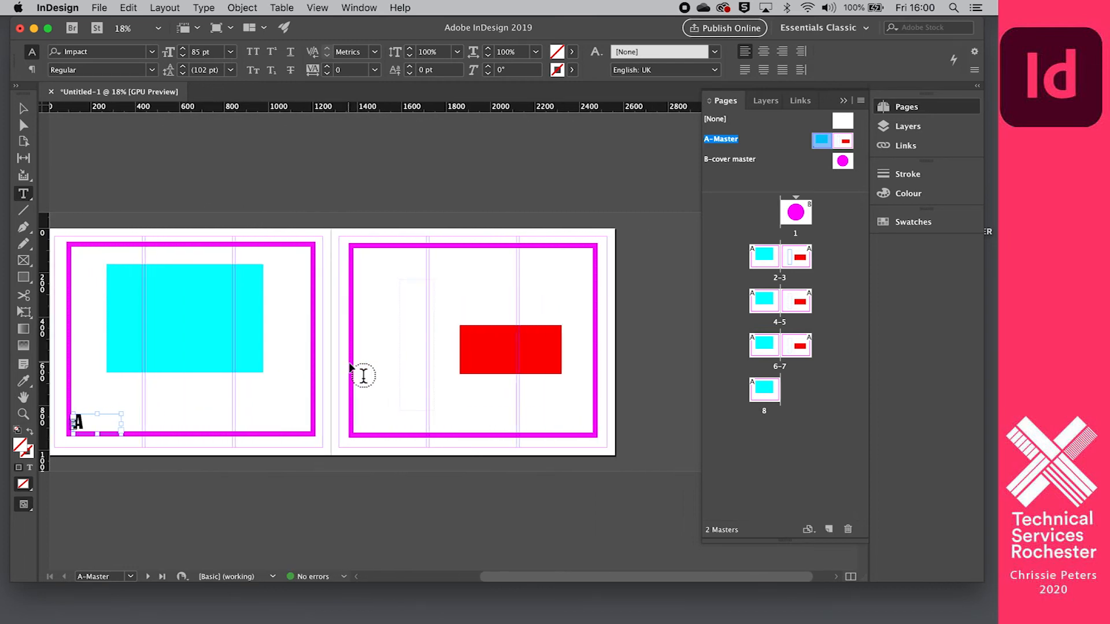
{"action": "scroll", "coordinate": [349, 362], "scroll_direction": "left", "scroll_amount": 2}
{"action": "scroll", "coordinate": [222, 395], "scroll_direction": "up", "scroll_amount": 5}
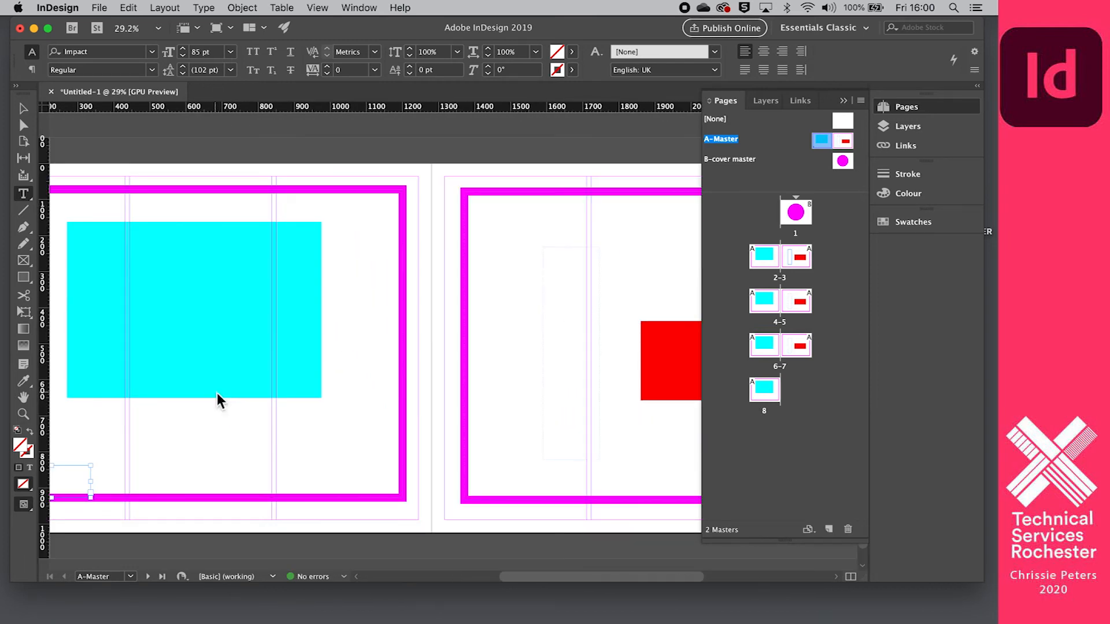
{"action": "scroll", "coordinate": [215, 390], "scroll_direction": "left", "scroll_amount": 1}
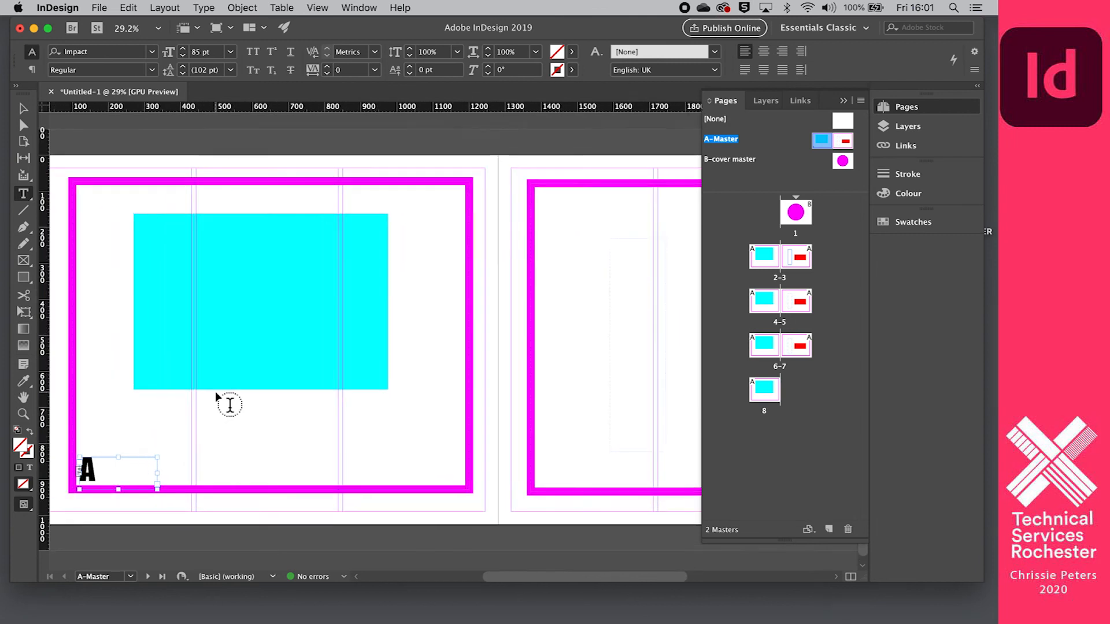
{"action": "left_click", "coordinate": [23, 108]}
{"action": "left_click_drag", "start_coordinate": [185, 476], "coordinate": [164, 505]}
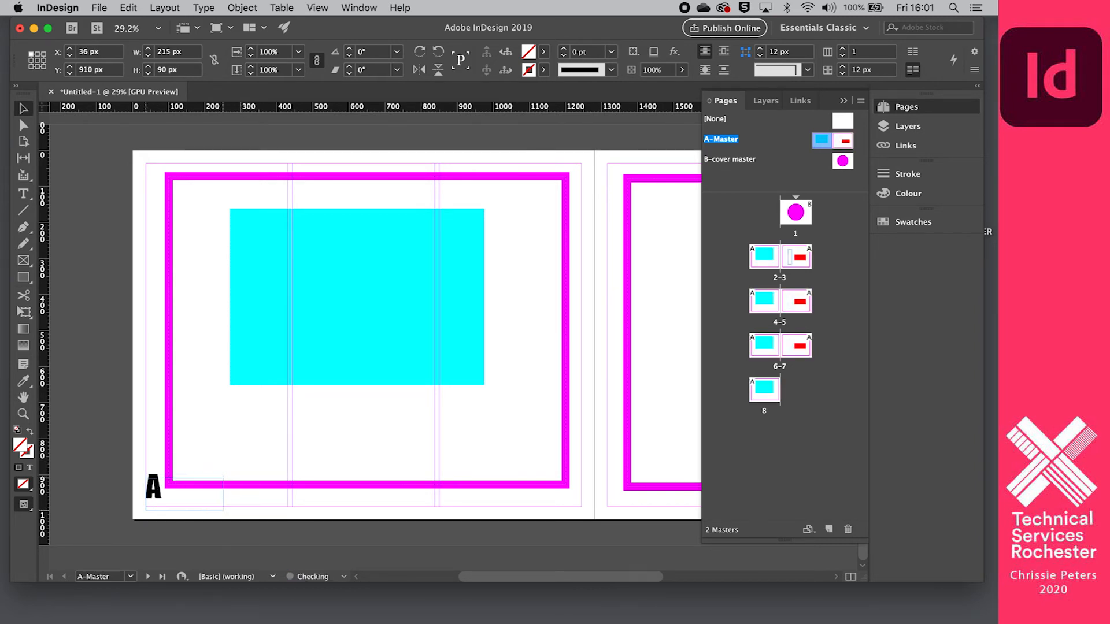
{"action": "left_click", "coordinate": [124, 386]}
Step: Duplicate the page number frame to the lower-right corner of A-Master's right page, at about X 2472 px, Y 898 px
{"action": "key", "text": "super+minus"}
{"action": "scroll", "coordinate": [373, 379], "scroll_direction": "right", "scroll_amount": 5}
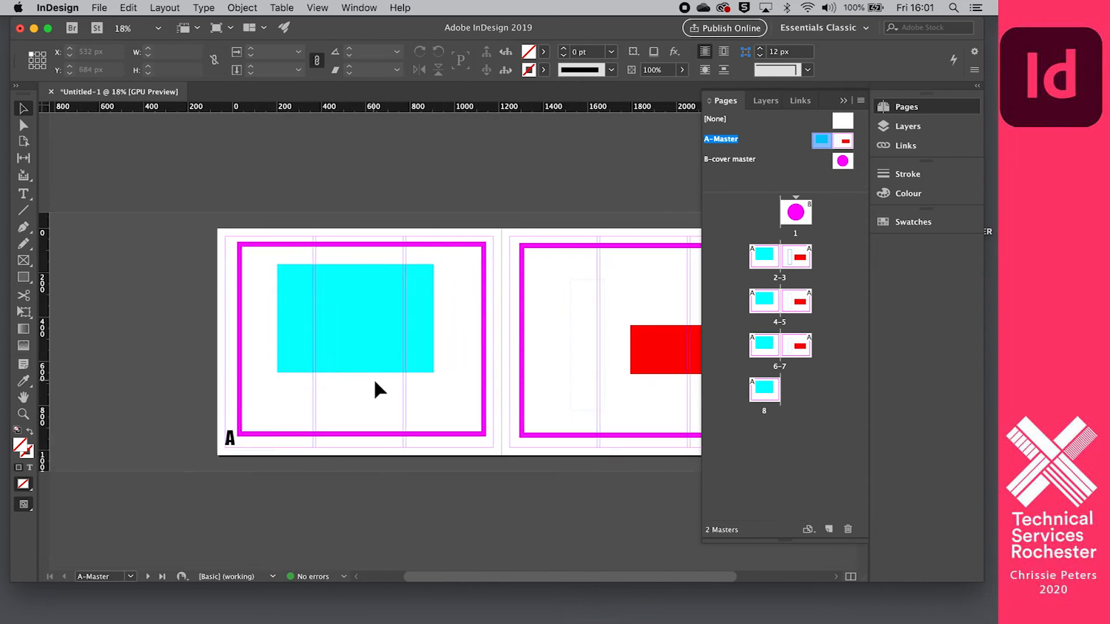
{"action": "scroll", "coordinate": [375, 389], "scroll_direction": "right", "scroll_amount": 1}
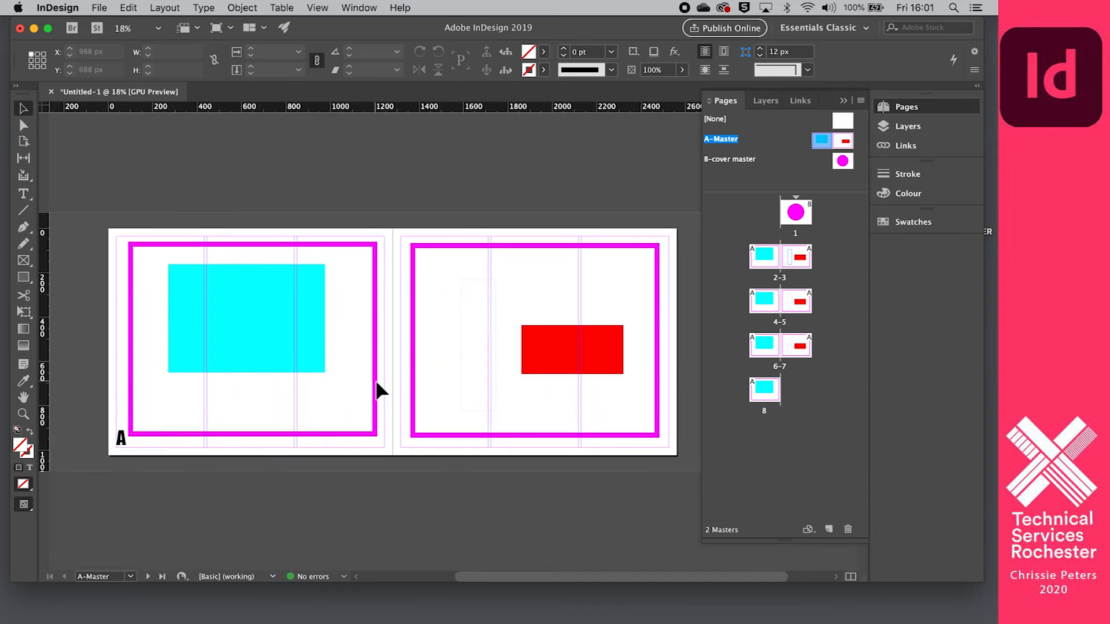
{"action": "left_click", "coordinate": [121, 443]}
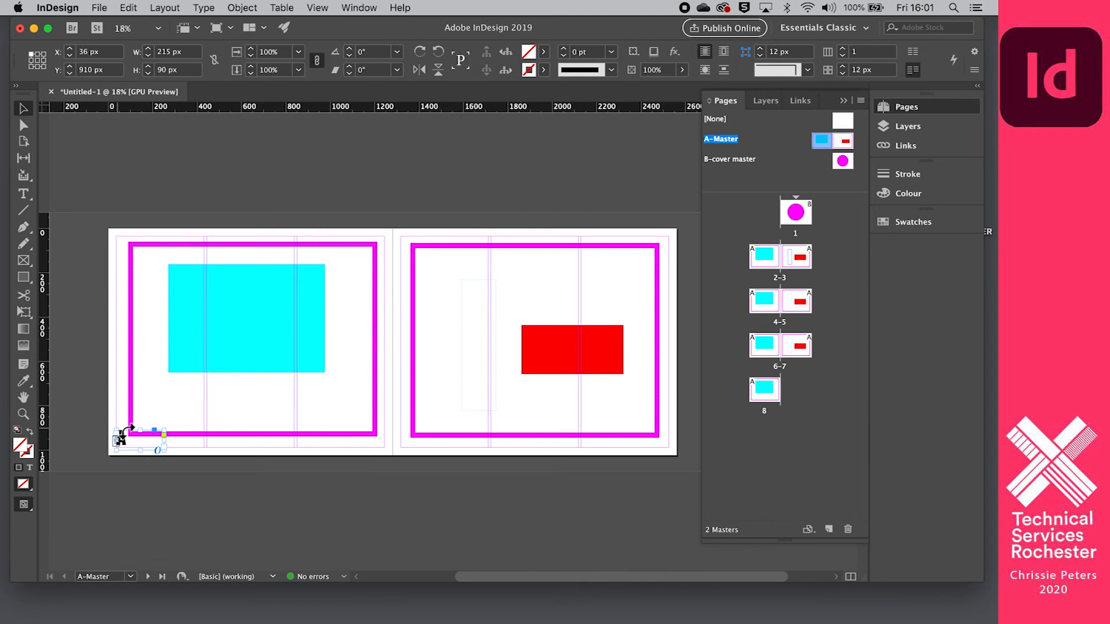
{"action": "left_click_drag", "start_coordinate": [129, 442], "coordinate": [663, 439]}
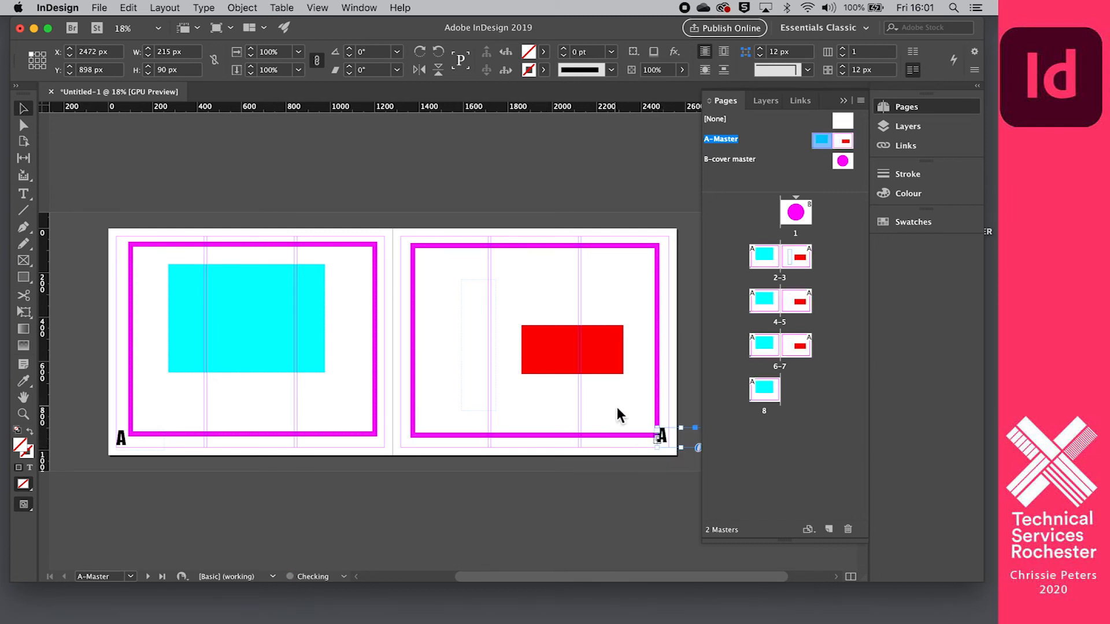
{"action": "scroll", "coordinate": [616, 406], "scroll_direction": "right", "scroll_amount": 1}
{"action": "left_click", "coordinate": [322, 341]}
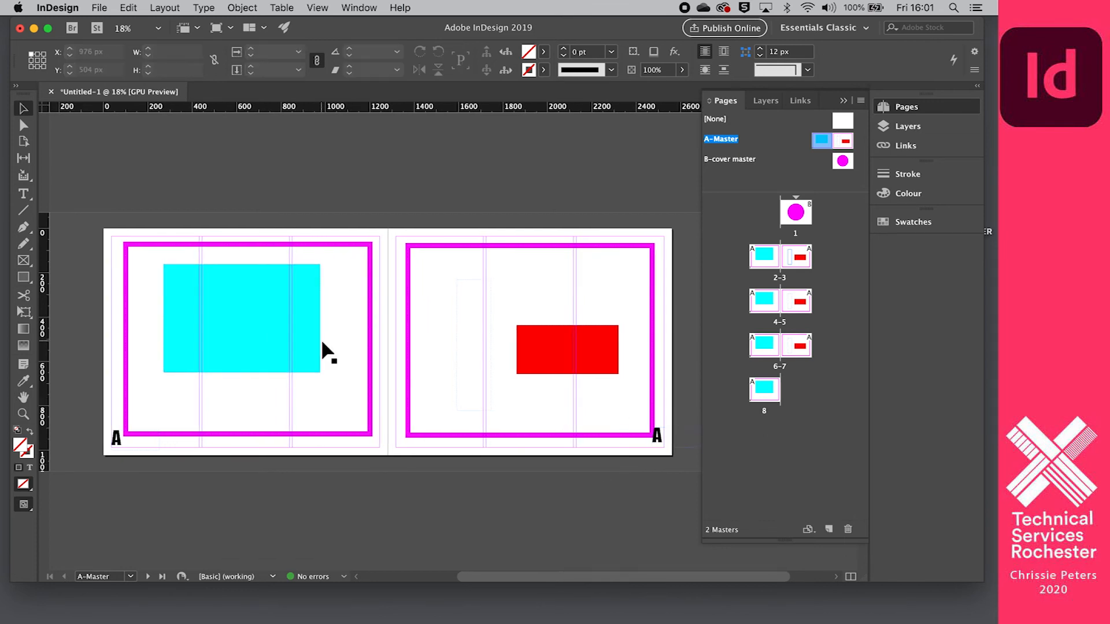
Step: Go to page 1 and examine the page numbers in the bottom corners of the spreads through page 8
{"action": "double_click", "coordinate": [796, 213]}
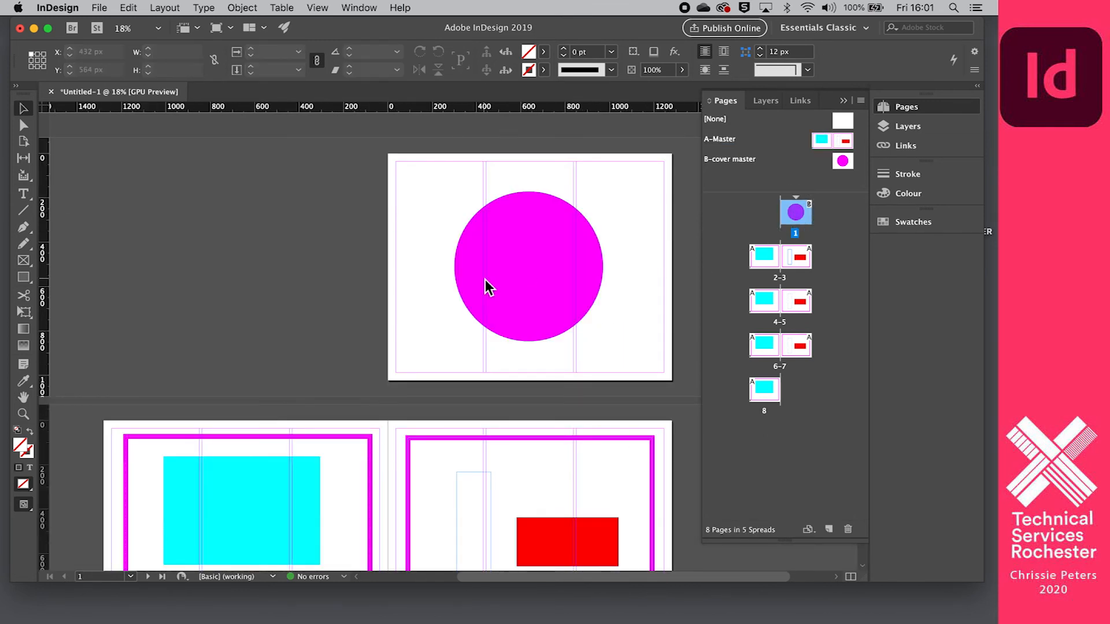
{"action": "scroll", "coordinate": [484, 279], "scroll_direction": "down", "scroll_amount": 3}
{"action": "scroll", "coordinate": [484, 279], "scroll_direction": "down", "scroll_amount": 3}
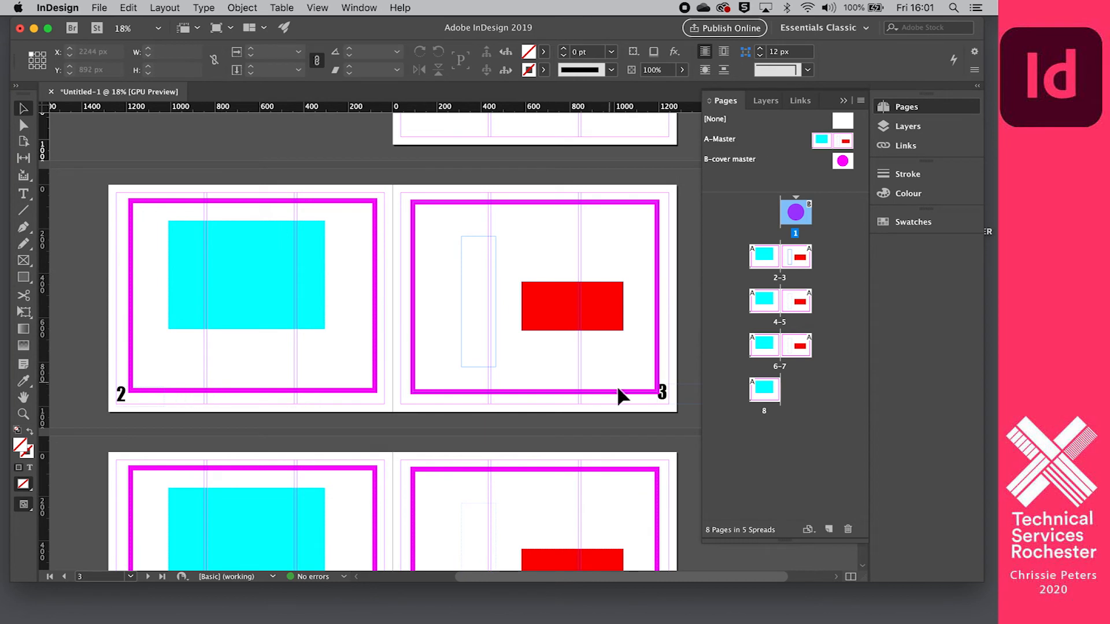
{"action": "scroll", "coordinate": [462, 405], "scroll_direction": "down", "scroll_amount": 6}
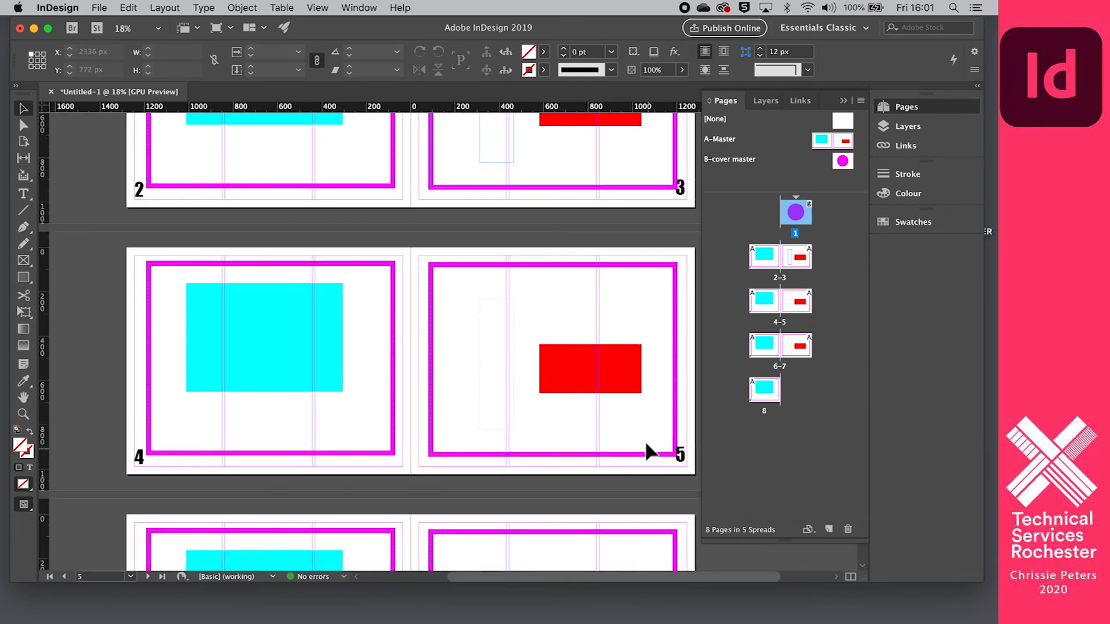
{"action": "scroll", "coordinate": [578, 446], "scroll_direction": "down", "scroll_amount": 2}
{"action": "scroll", "coordinate": [421, 463], "scroll_direction": "down", "scroll_amount": 4}
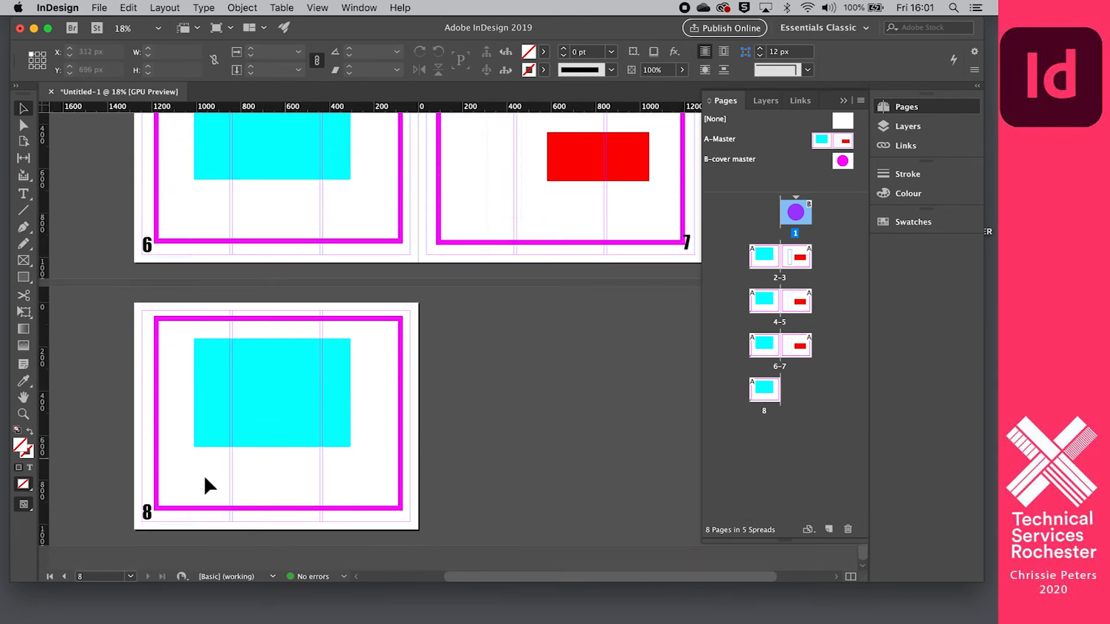
{"action": "scroll", "coordinate": [534, 228], "scroll_direction": "up", "scroll_amount": 6}
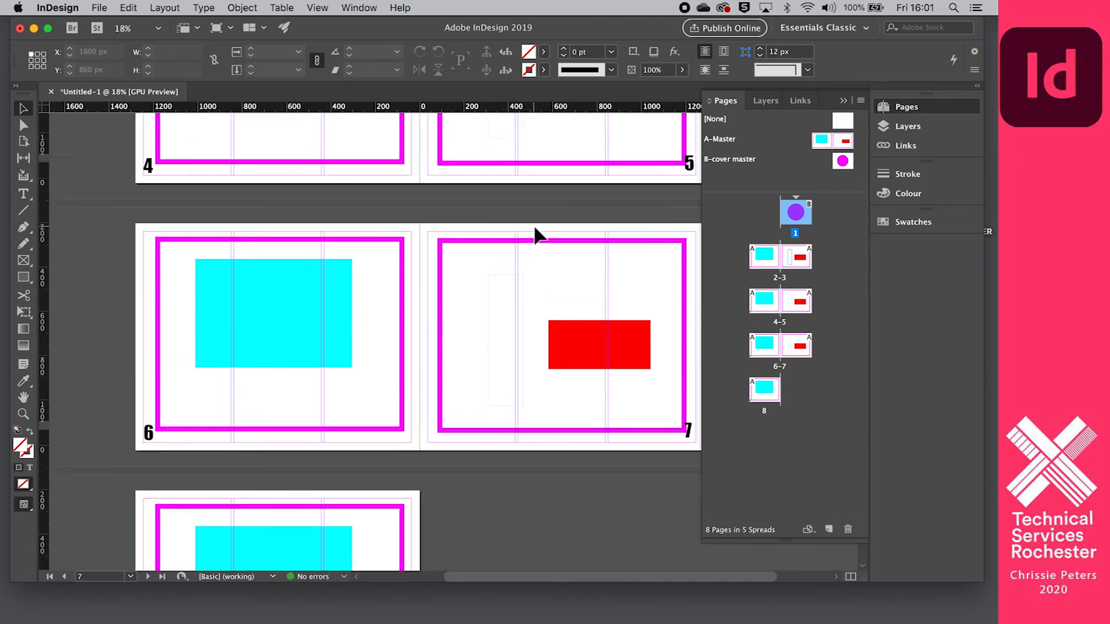
{"action": "scroll", "coordinate": [532, 224], "scroll_direction": "up", "scroll_amount": 3}
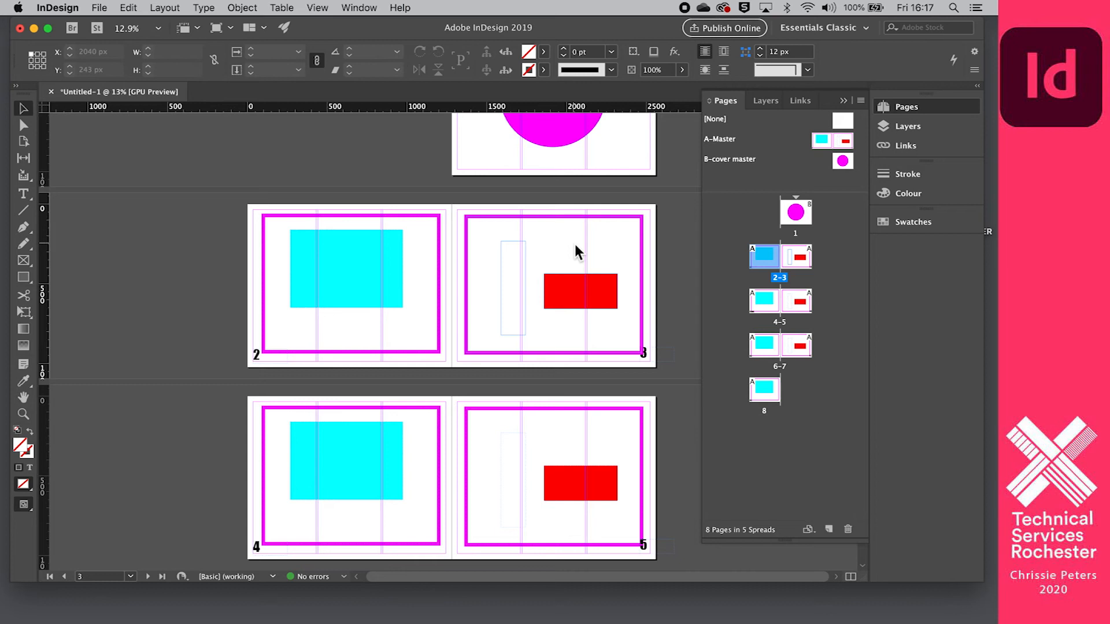
Step: Draw a text frame above the red rectangle on page 3 and enter CONTENTS in it
{"action": "scroll", "coordinate": [574, 207], "scroll_direction": "down", "scroll_amount": 2}
{"action": "scroll", "coordinate": [574, 188], "scroll_direction": "up", "scroll_amount": 1}
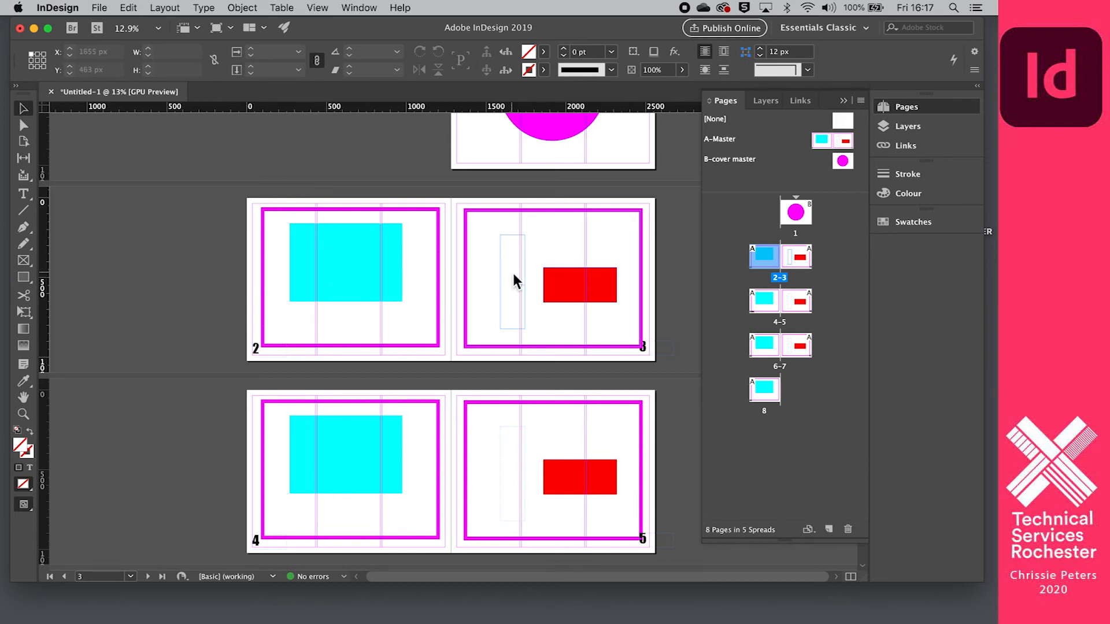
{"action": "left_click", "coordinate": [585, 289]}
{"action": "left_click", "coordinate": [24, 194]}
{"action": "left_click_drag", "start_coordinate": [534, 237], "coordinate": [628, 261]}
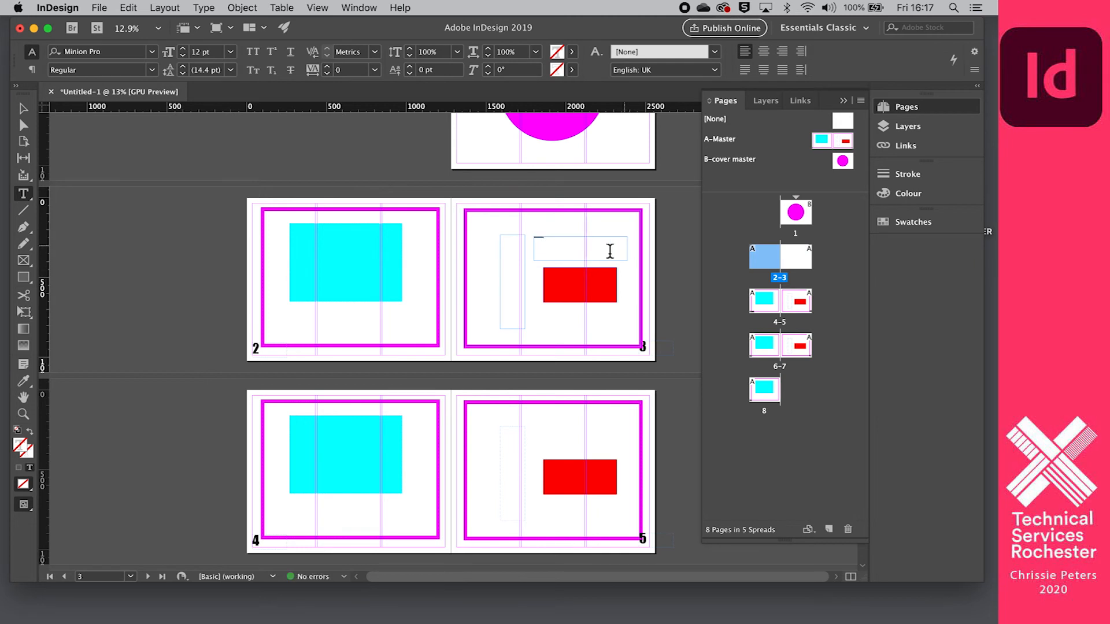
Step: Set the CONTENTS heading's font size to 99 pt on page 3 and deselect its frame
{"action": "left_click_drag", "start_coordinate": [556, 245], "coordinate": [522, 235]}
{"action": "left_click", "coordinate": [182, 49]}
{"action": "left_click", "coordinate": [182, 49]}
{"action": "left_click", "coordinate": [182, 49]}
{"action": "left_click", "coordinate": [182, 49]}
{"action": "left_click", "coordinate": [183, 49]}
{"action": "left_click", "coordinate": [183, 49]}
{"action": "left_click", "coordinate": [183, 50]}
{"action": "left_click", "coordinate": [182, 49]}
{"action": "left_click", "coordinate": [182, 50]}
{"action": "left_click", "coordinate": [183, 49]}
{"action": "left_click", "coordinate": [182, 50]}
{"action": "left_click", "coordinate": [182, 50]}
{"action": "left_click", "coordinate": [182, 50]}
{"action": "left_click", "coordinate": [183, 49]}
{"action": "left_click", "coordinate": [183, 49]}
{"action": "left_click", "coordinate": [182, 49]}
{"action": "left_click", "coordinate": [183, 49]}
{"action": "left_click", "coordinate": [183, 49]}
{"action": "left_click", "coordinate": [183, 49]}
{"action": "left_click", "coordinate": [182, 49]}
{"action": "left_click", "coordinate": [183, 49]}
{"action": "left_click", "coordinate": [183, 49]}
{"action": "left_click", "coordinate": [183, 49]}
{"action": "left_click", "coordinate": [183, 49]}
{"action": "left_click", "coordinate": [182, 49]}
{"action": "left_click", "coordinate": [182, 49]}
{"action": "left_click", "coordinate": [183, 49]}
{"action": "left_click", "coordinate": [182, 49]}
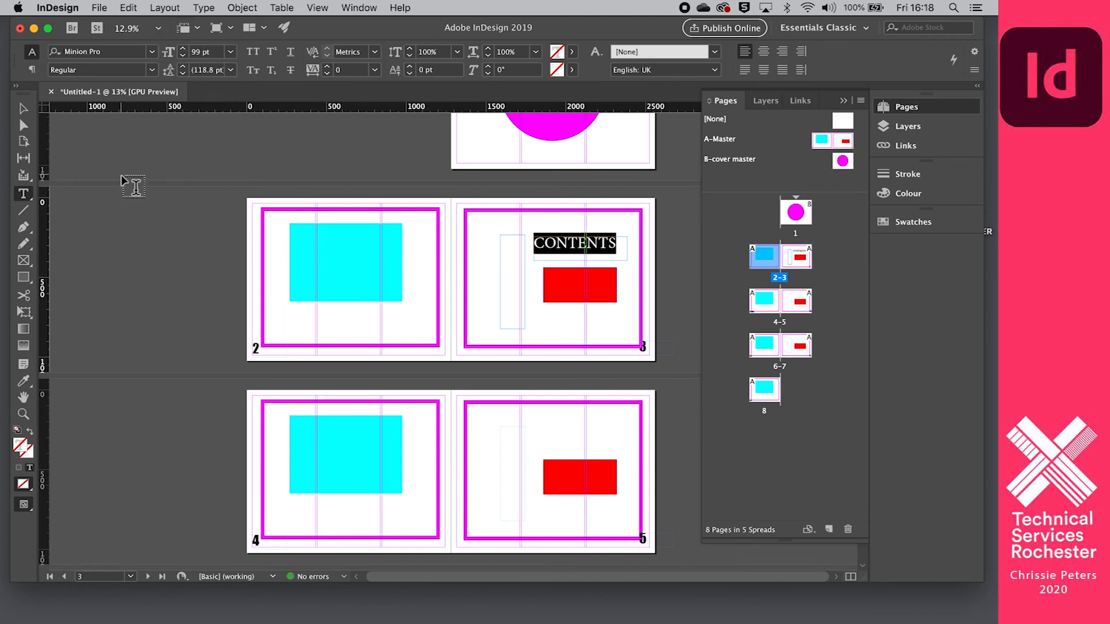
{"action": "key", "text": "Escape"}
{"action": "left_click", "coordinate": [126, 202]}
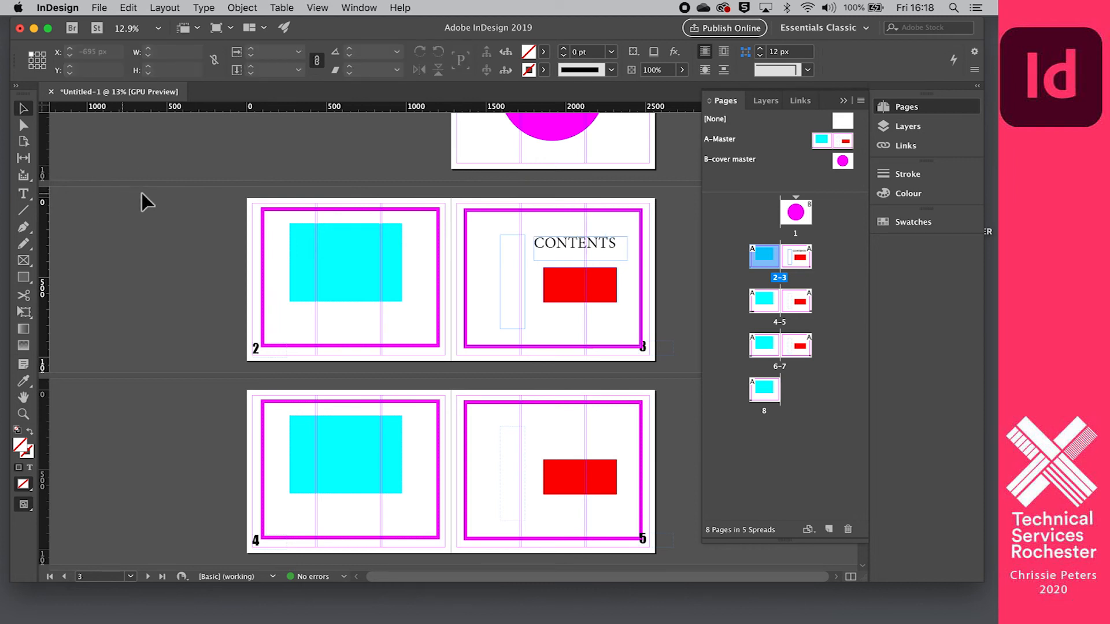
Step: Restyle the CONTENTS heading on page 3 in a heavy sans-serif font and enlarge its text frame
{"action": "left_click", "coordinate": [614, 243]}
{"action": "left_click_drag", "start_coordinate": [614, 244], "coordinate": [513, 240]}
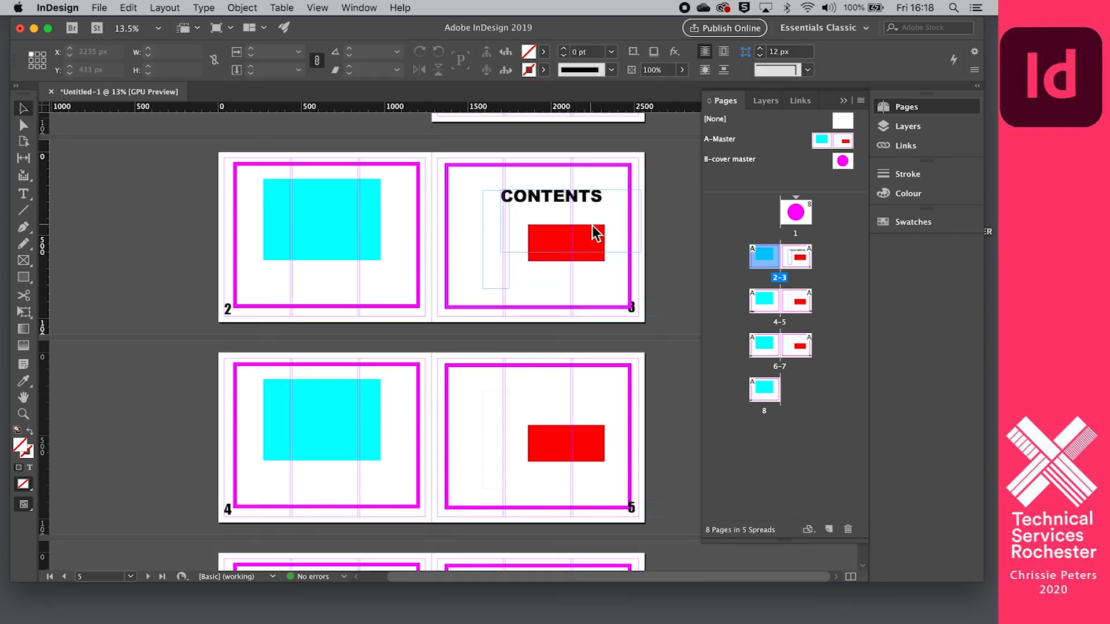
{"action": "scroll", "coordinate": [564, 224], "scroll_direction": "down", "scroll_amount": 1}
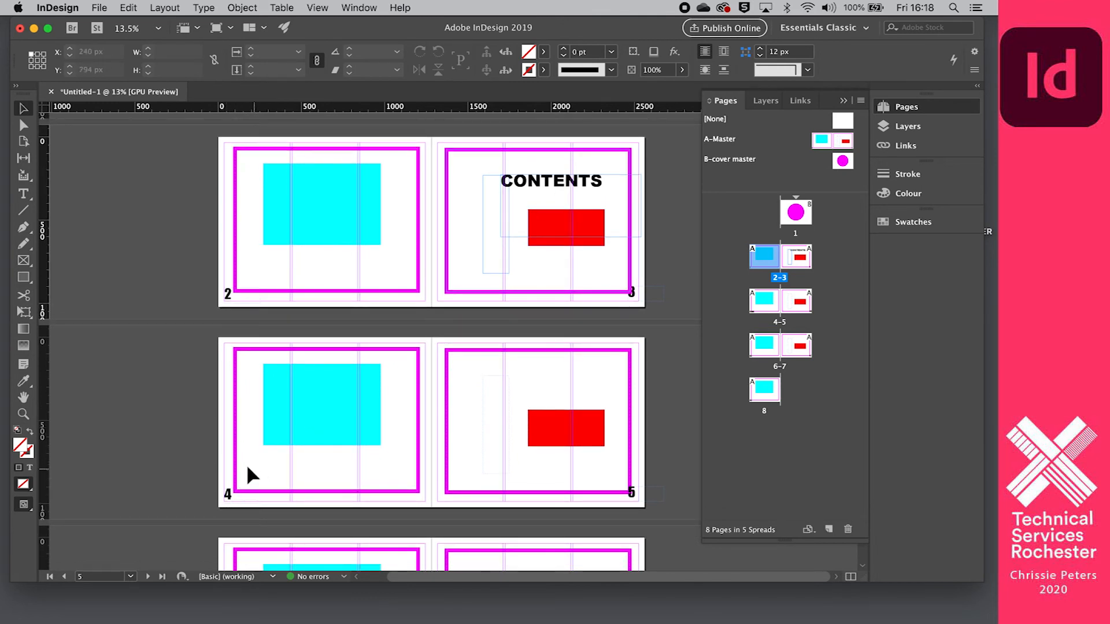
{"action": "left_click", "coordinate": [261, 449]}
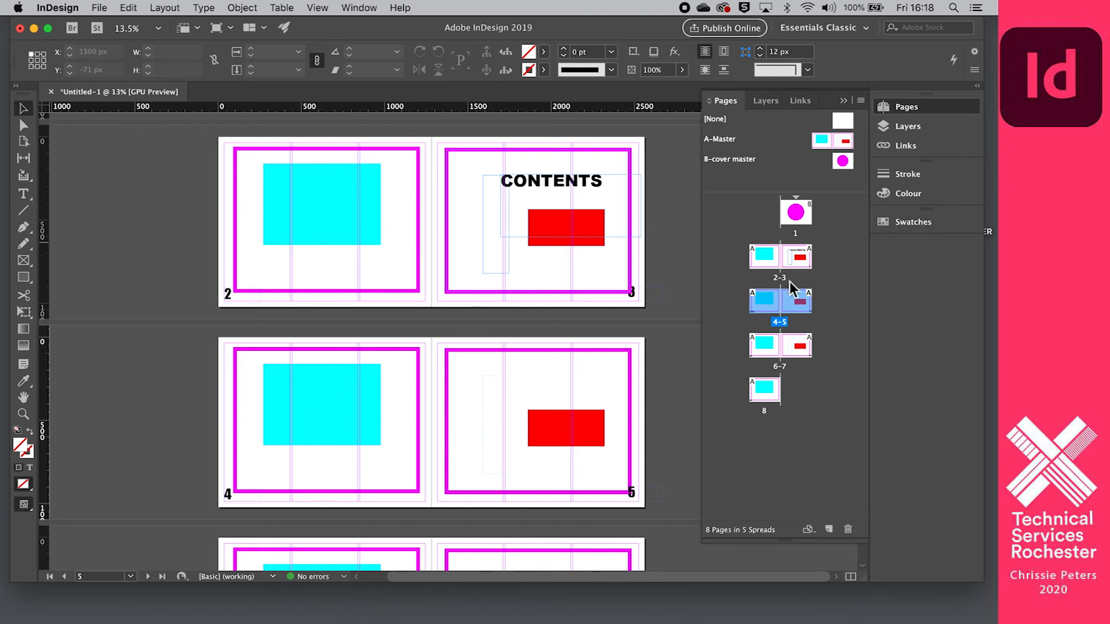
Step: Disallow shuffling for the document pages and for the selected spread 4-5
{"action": "right_click", "coordinate": [764, 306]}
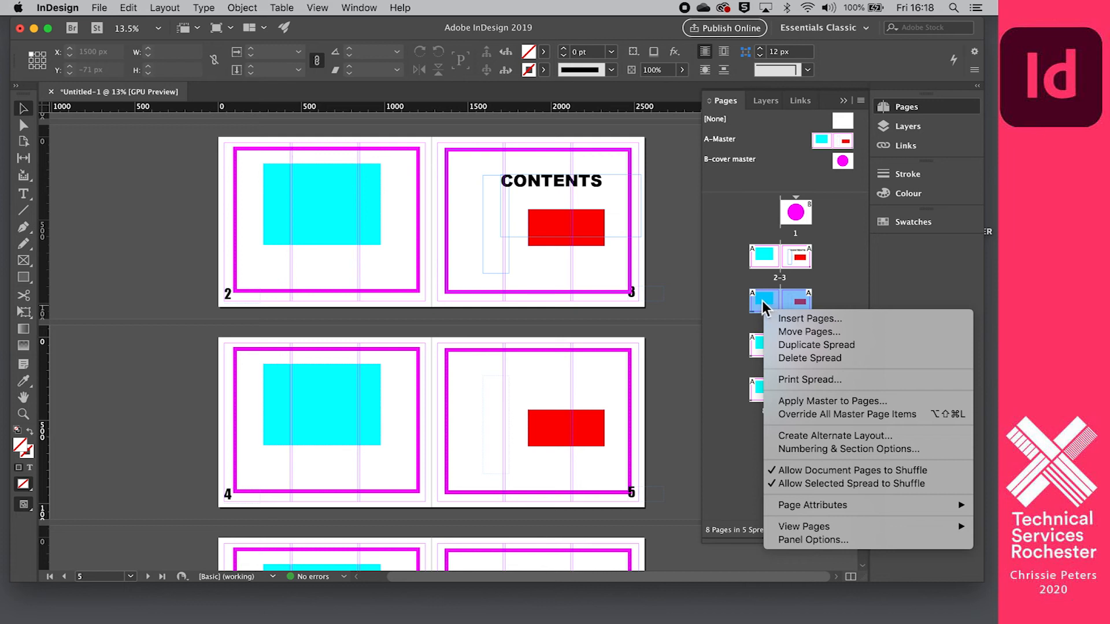
{"action": "left_click", "coordinate": [764, 309]}
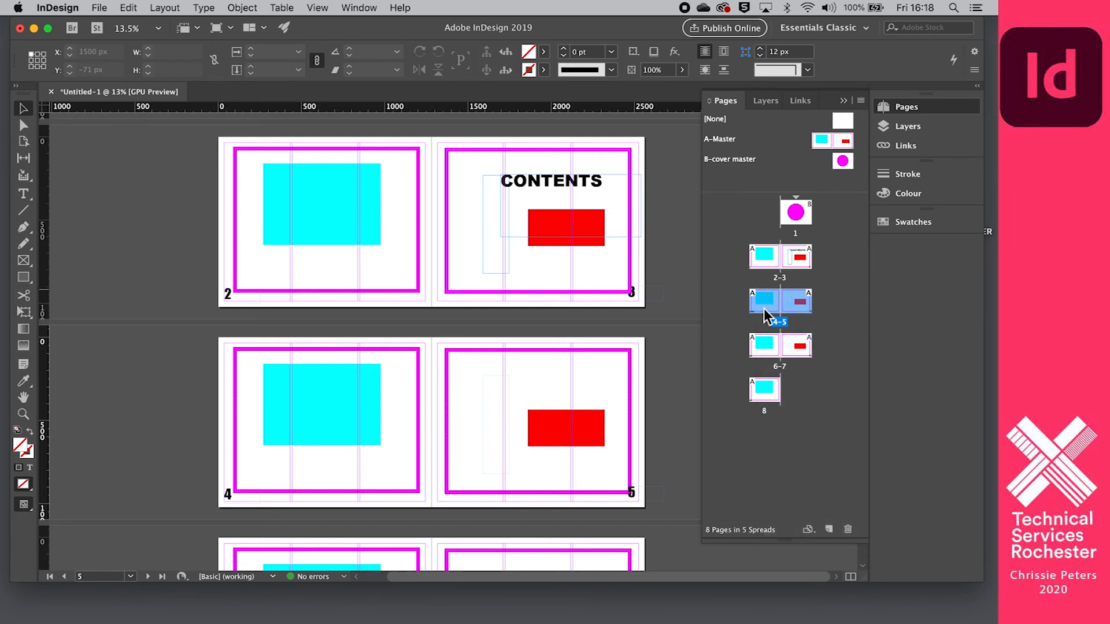
{"action": "right_click", "coordinate": [766, 300]}
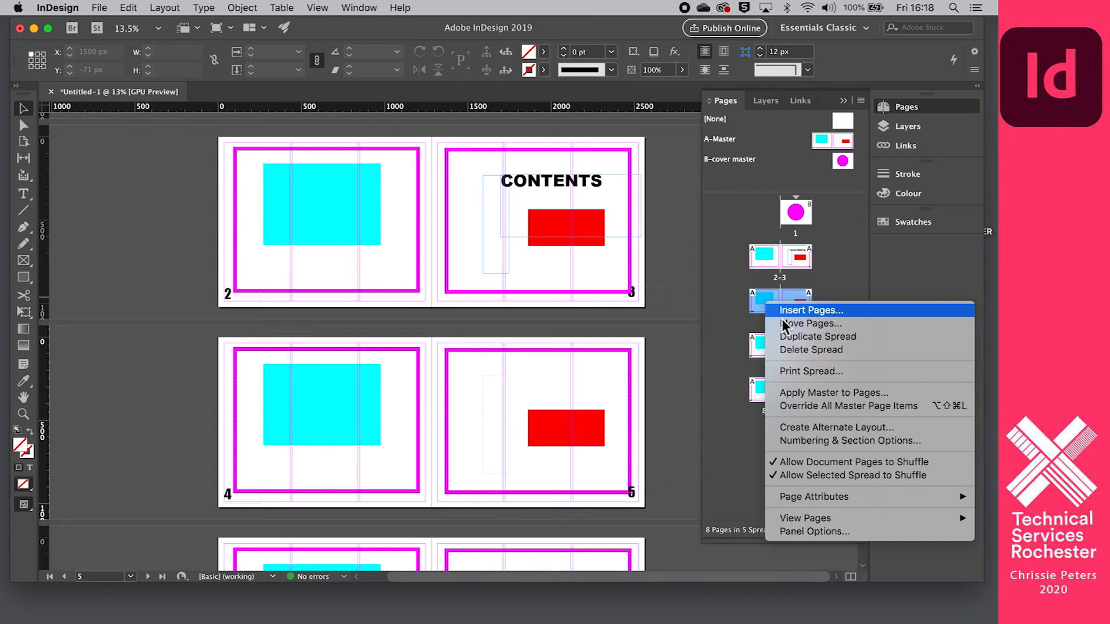
{"action": "left_click", "coordinate": [813, 405]}
{"action": "right_click", "coordinate": [764, 298]}
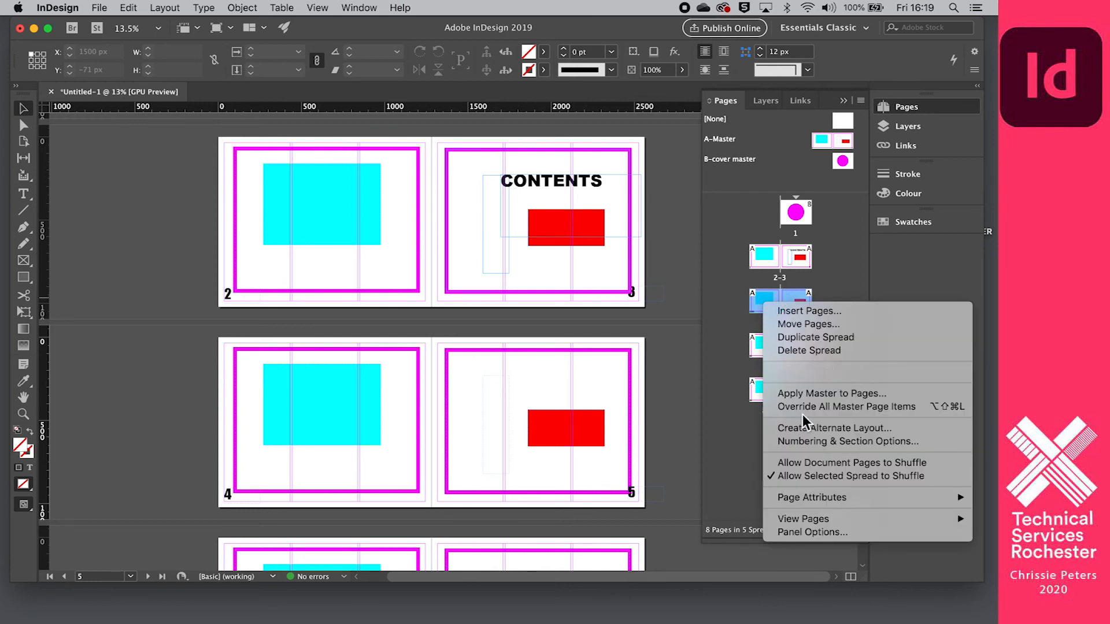
{"action": "left_click", "coordinate": [771, 477]}
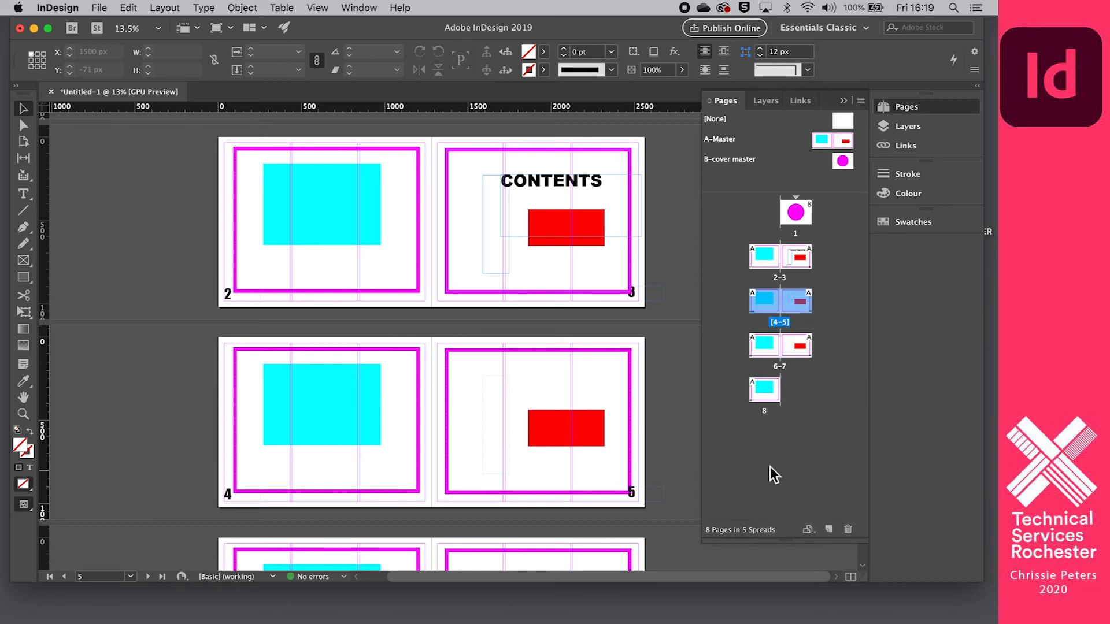
Step: Start a new section at page 4 with page numbering starting at 1, accepting the duplicate page numbers
{"action": "right_click", "coordinate": [764, 304]}
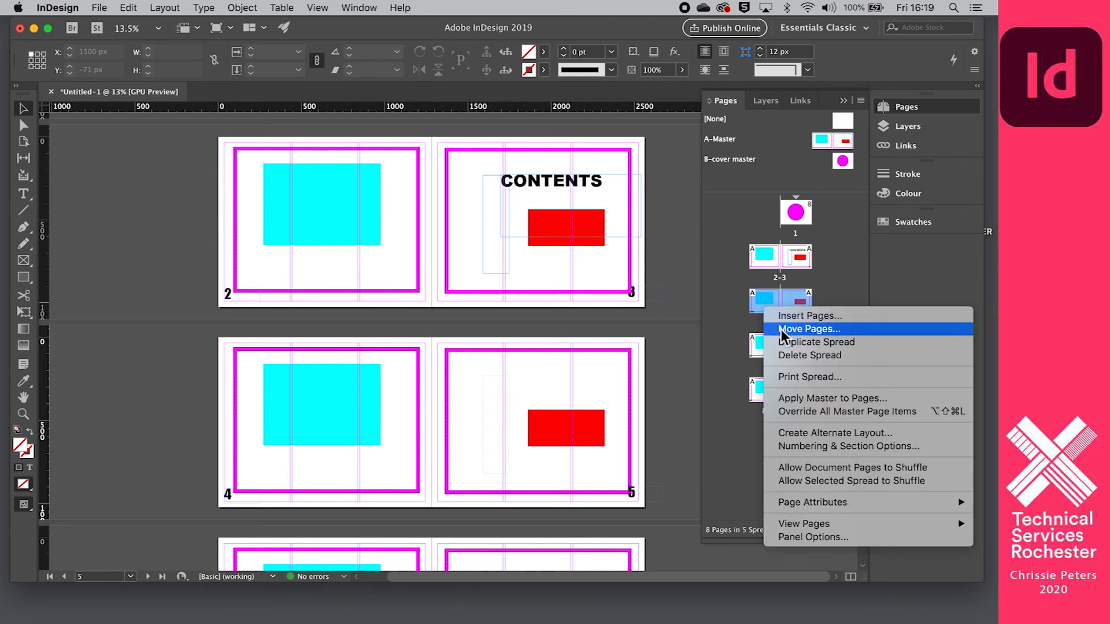
{"action": "left_click", "coordinate": [820, 449]}
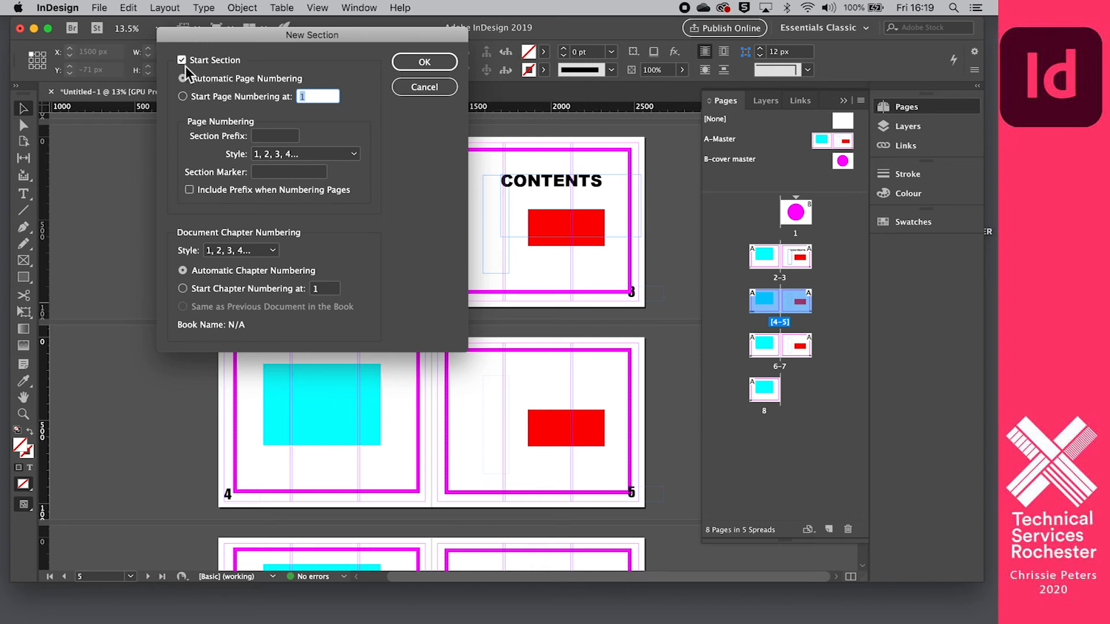
{"action": "left_click", "coordinate": [184, 96]}
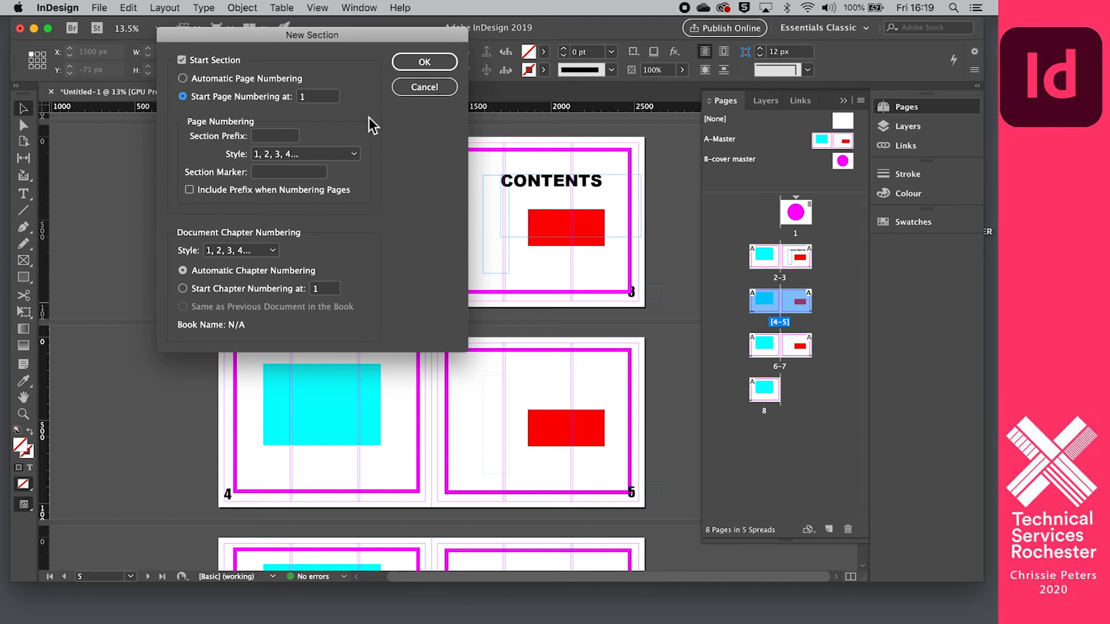
{"action": "left_click", "coordinate": [408, 67]}
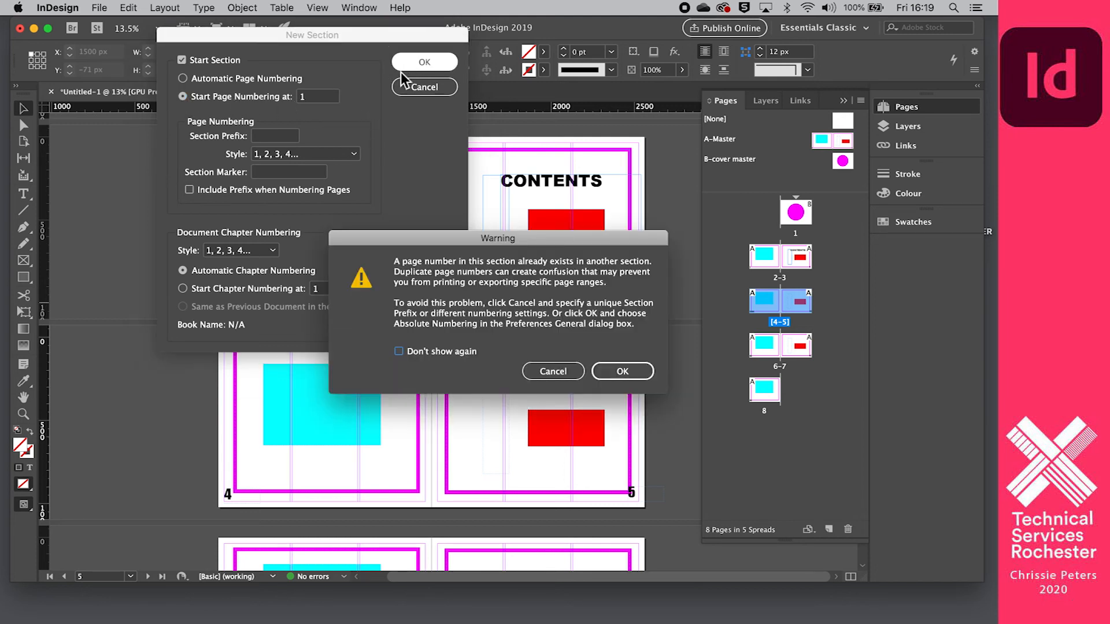
{"action": "left_click", "coordinate": [611, 371]}
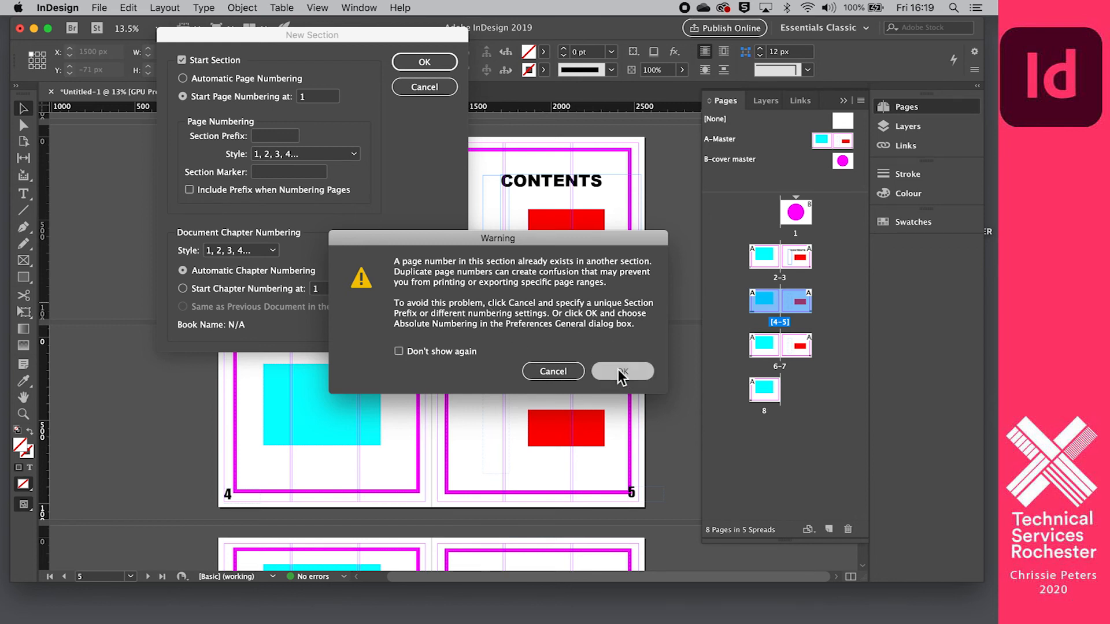
{"action": "left_click", "coordinate": [621, 371]}
Step: Examine the page numbers on the spreads before and after the new section start
{"action": "scroll", "coordinate": [161, 320], "scroll_direction": "down", "scroll_amount": 2}
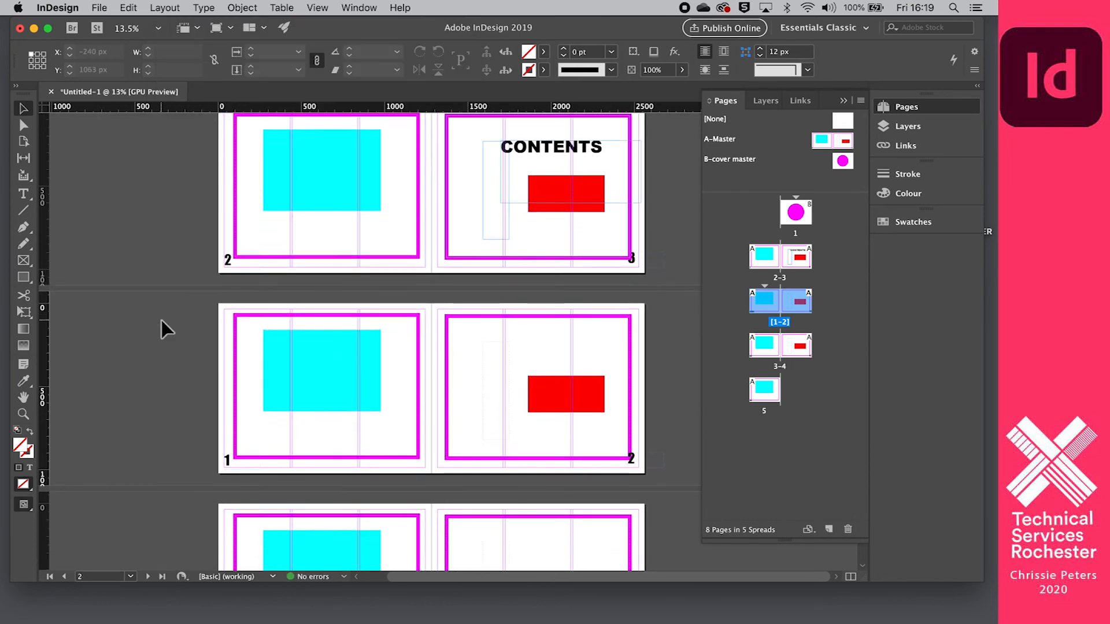
{"action": "scroll", "coordinate": [238, 372], "scroll_direction": "down", "scroll_amount": 3}
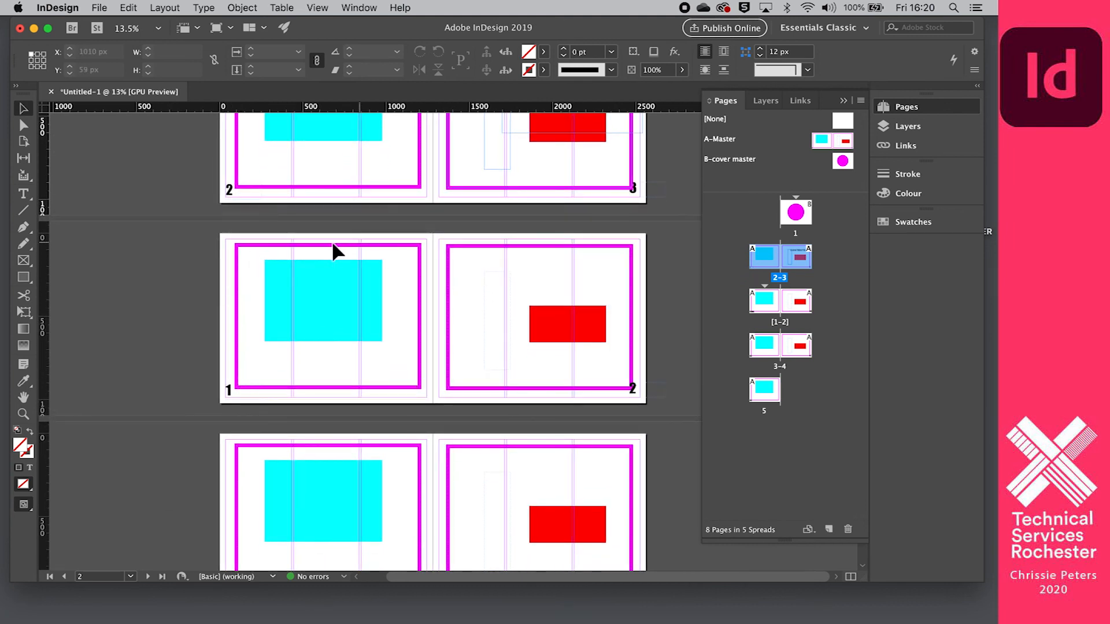
{"action": "scroll", "coordinate": [335, 251], "scroll_direction": "down", "scroll_amount": 2}
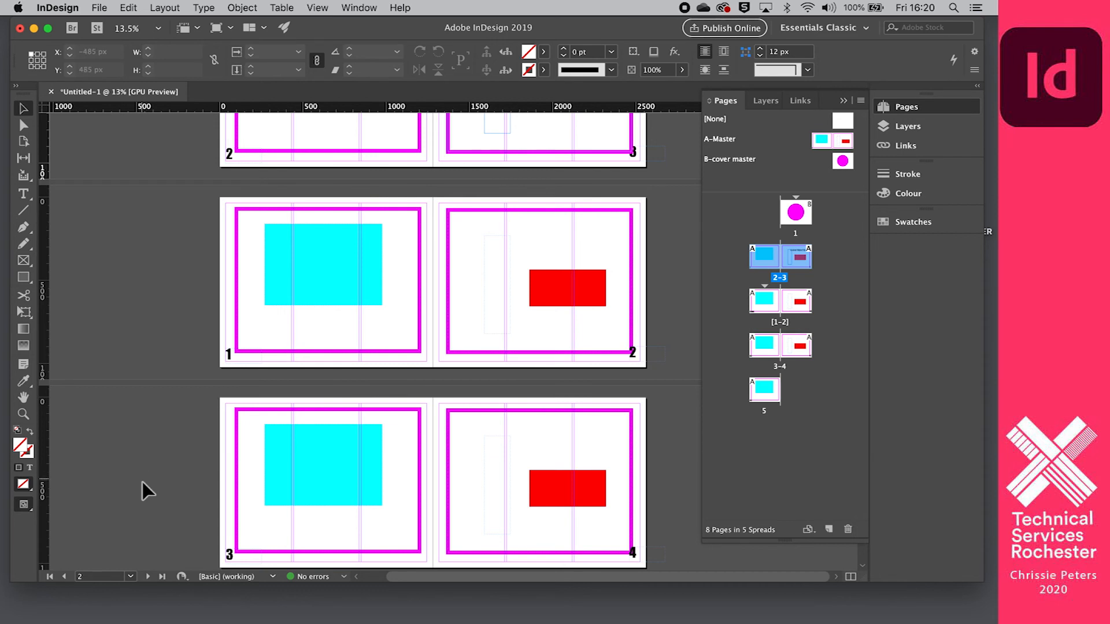
{"action": "scroll", "coordinate": [141, 489], "scroll_direction": "up", "scroll_amount": 2}
{"action": "scroll", "coordinate": [141, 489], "scroll_direction": "up", "scroll_amount": 3}
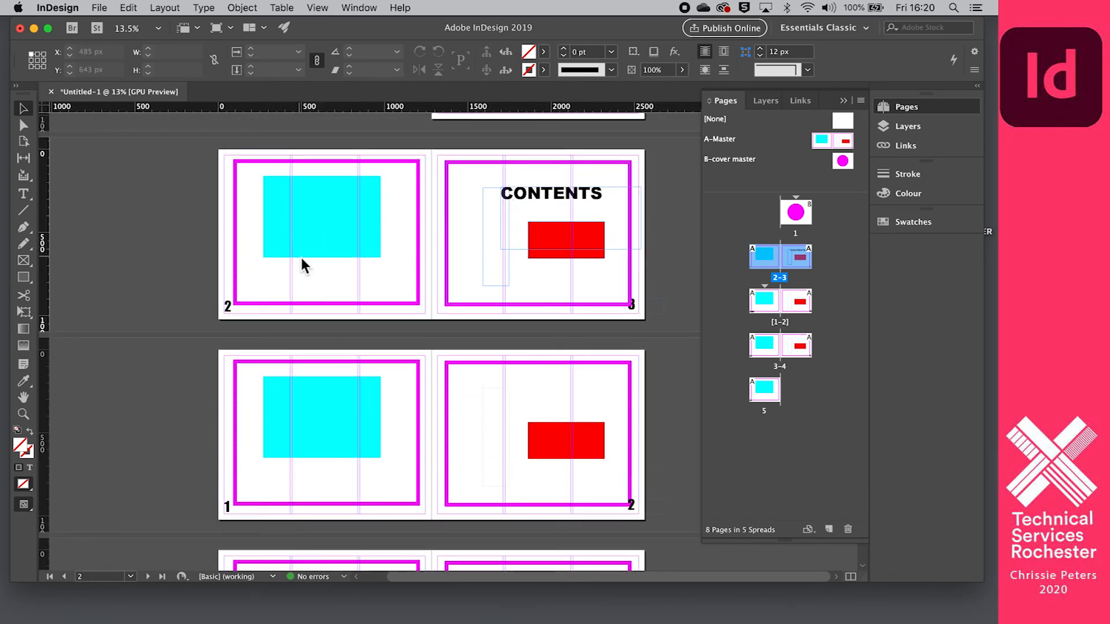
{"action": "scroll", "coordinate": [455, 276], "scroll_direction": "up", "scroll_amount": 1}
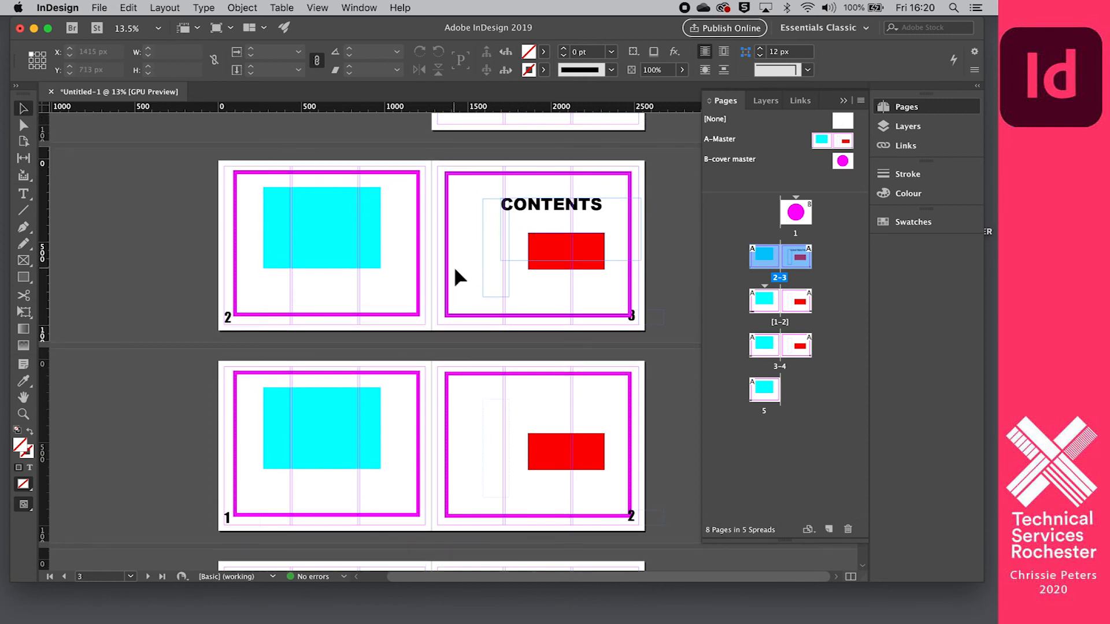
{"action": "scroll", "coordinate": [455, 270], "scroll_direction": "up", "scroll_amount": 1}
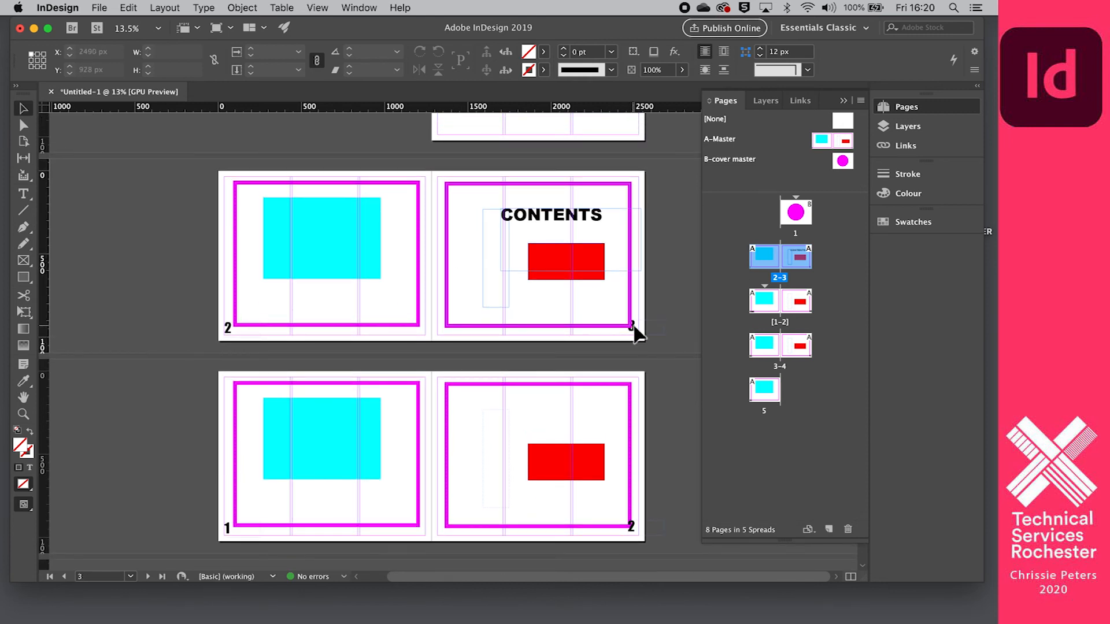
Step: Override all master page items on the spread 2-3 that holds the CONTENTS heading
{"action": "right_click", "coordinate": [584, 301]}
{"action": "left_click", "coordinate": [806, 252]}
{"action": "right_click", "coordinate": [800, 266]}
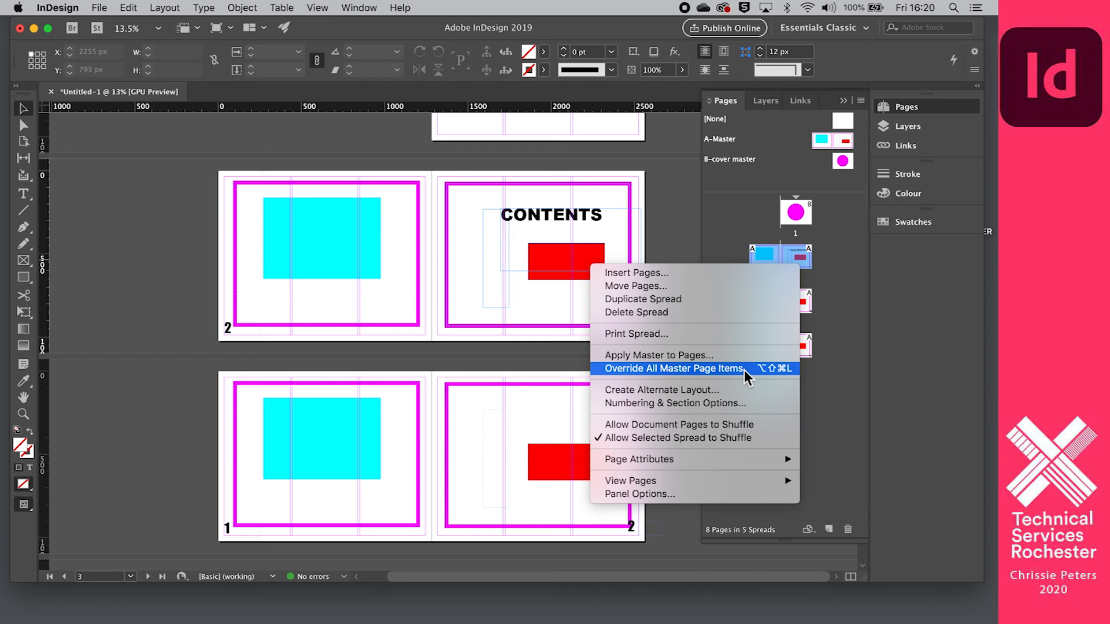
{"action": "left_click", "coordinate": [722, 368]}
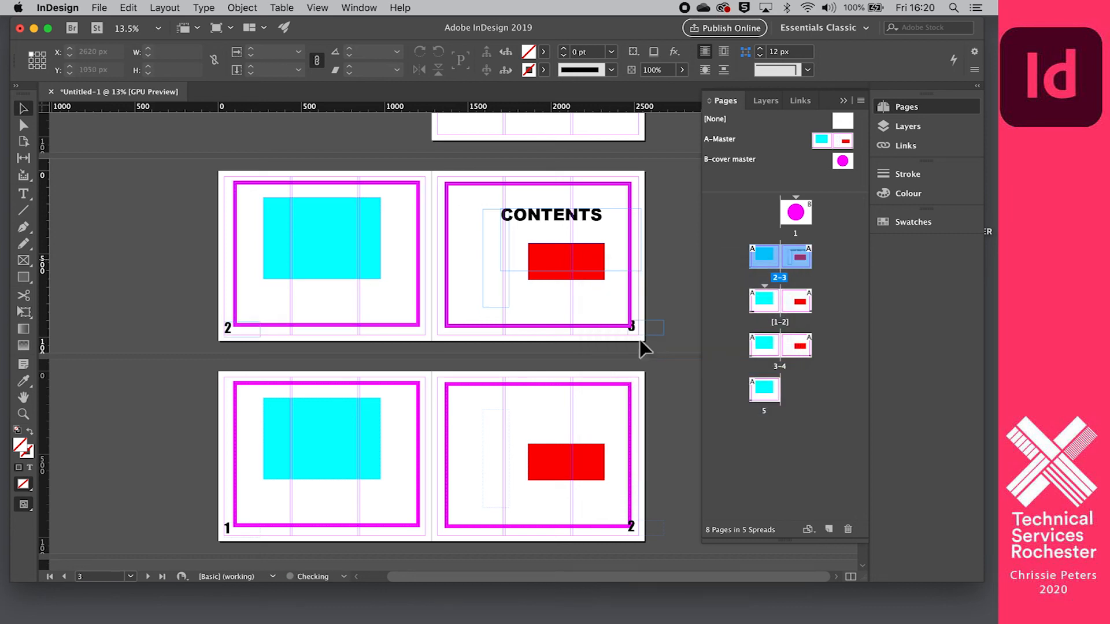
Step: Delete the overridden page number frame in the bottom corner of page 2
{"action": "left_click", "coordinate": [639, 347]}
{"action": "scroll", "coordinate": [639, 347], "scroll_direction": "up", "scroll_amount": 3}
{"action": "left_click", "coordinate": [623, 349]}
{"action": "scroll", "coordinate": [553, 342], "scroll_direction": "left", "scroll_amount": 10}
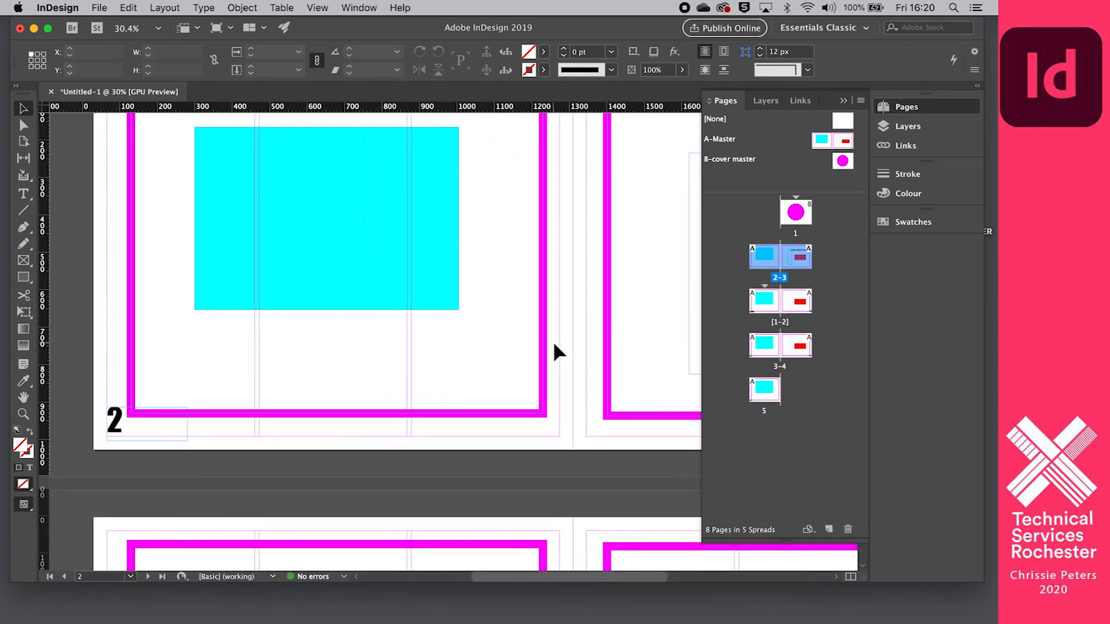
{"action": "left_click", "coordinate": [194, 411]}
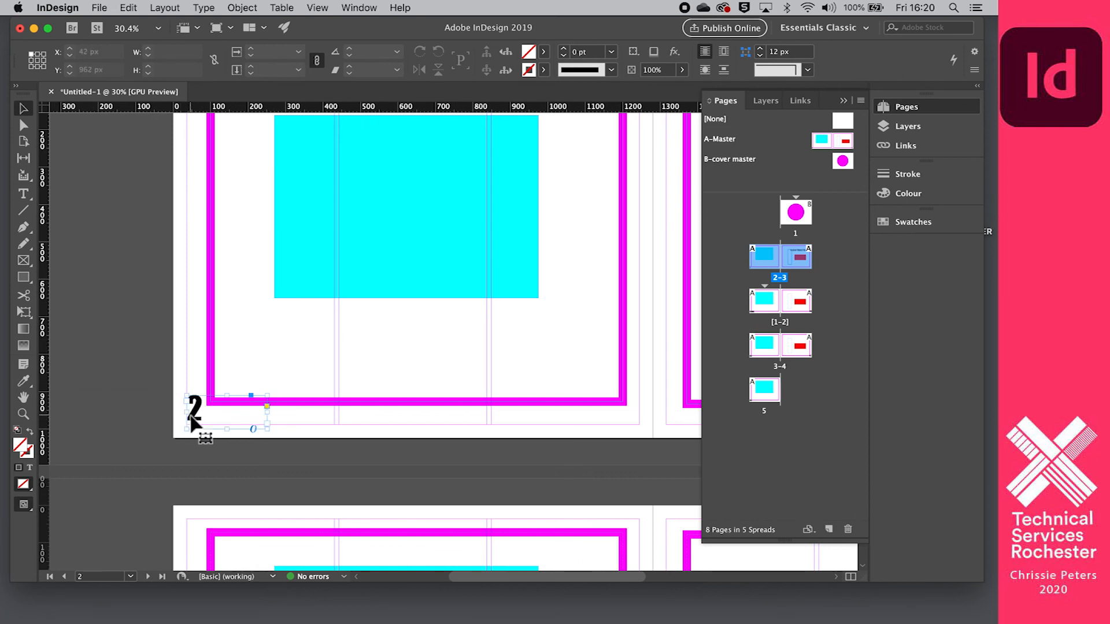
{"action": "key", "text": "Delete"}
Step: Review the document's spreads and check them for errors in Preflight with the [Basic] (working) profile
{"action": "scroll", "coordinate": [200, 437], "scroll_direction": "down", "scroll_amount": 3}
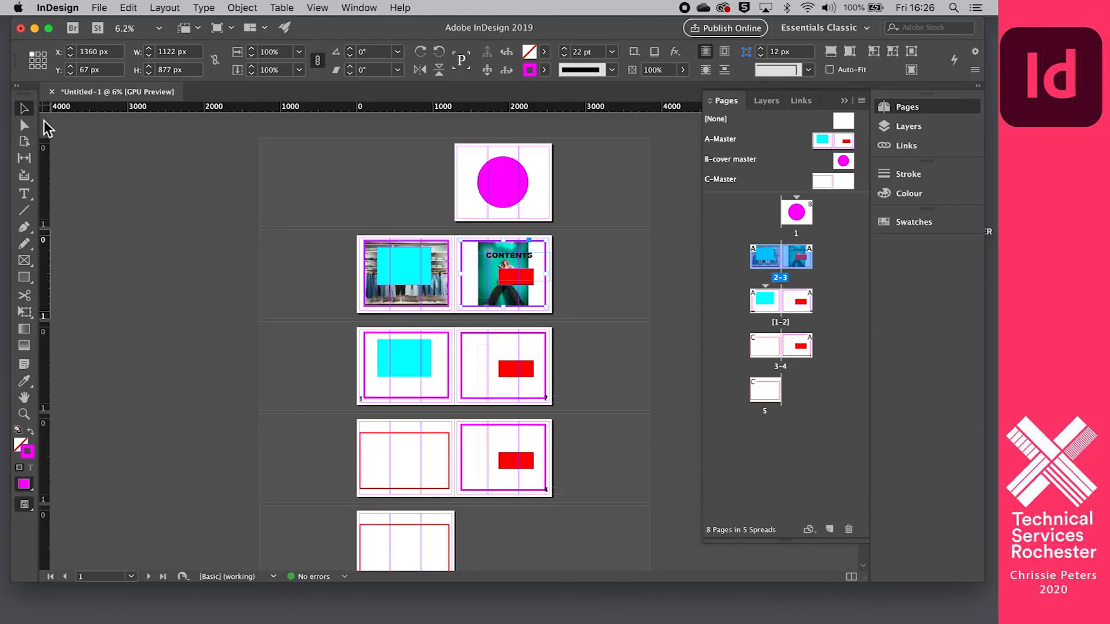
{"action": "scroll", "coordinate": [290, 293], "scroll_direction": "up", "scroll_amount": 2}
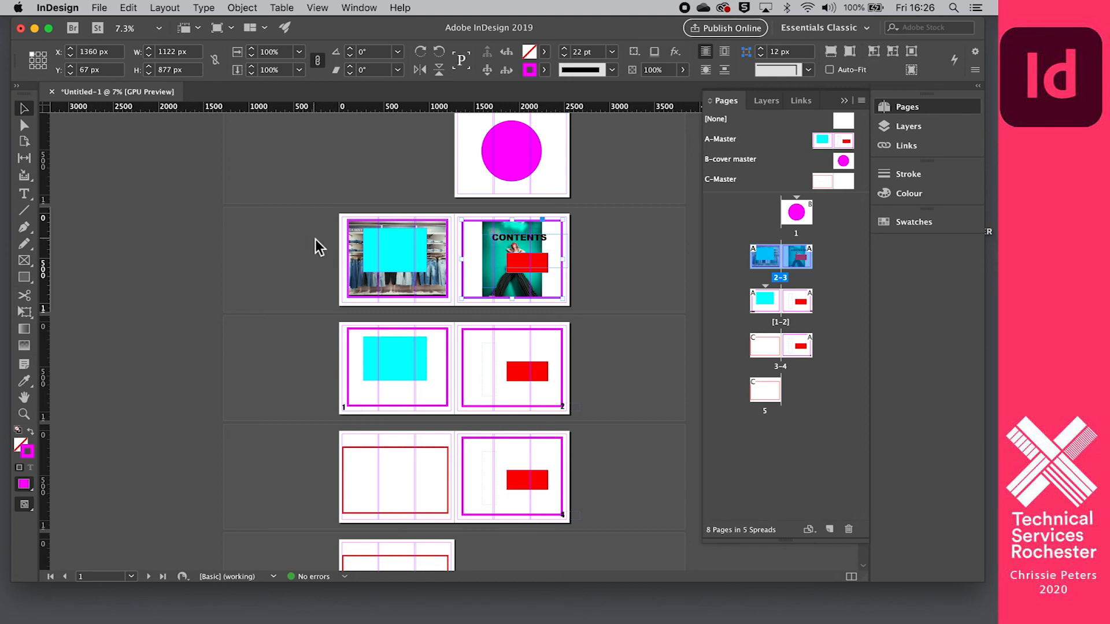
{"action": "scroll", "coordinate": [314, 238], "scroll_direction": "down", "scroll_amount": 2}
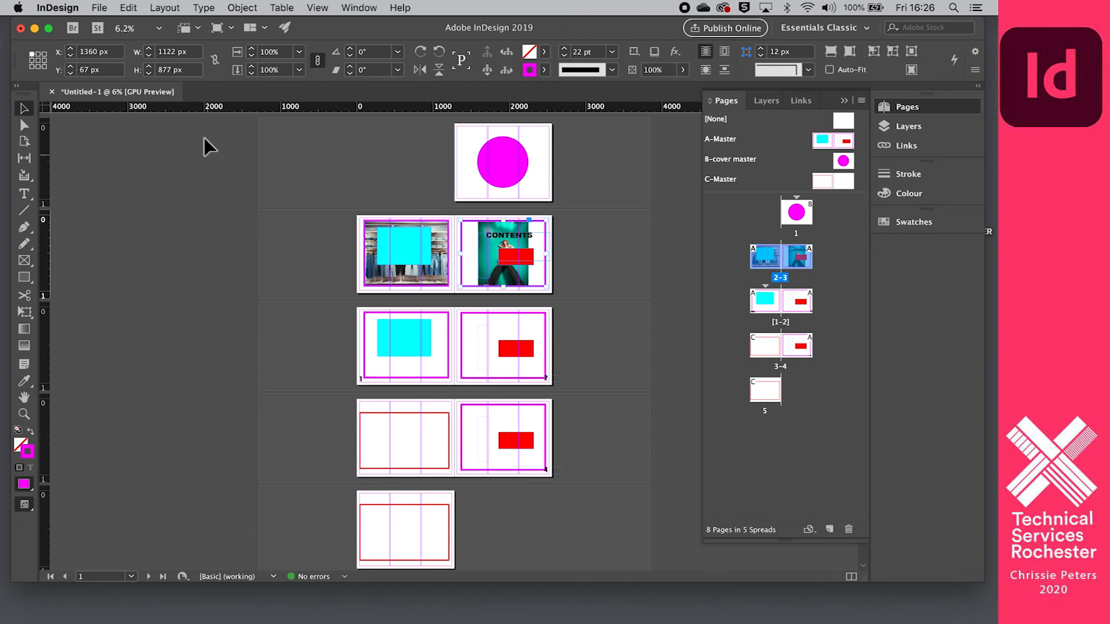
{"action": "left_click", "coordinate": [343, 581]}
{"action": "left_click", "coordinate": [291, 484]}
{"action": "left_click", "coordinate": [343, 577]}
{"action": "left_click", "coordinate": [450, 564]}
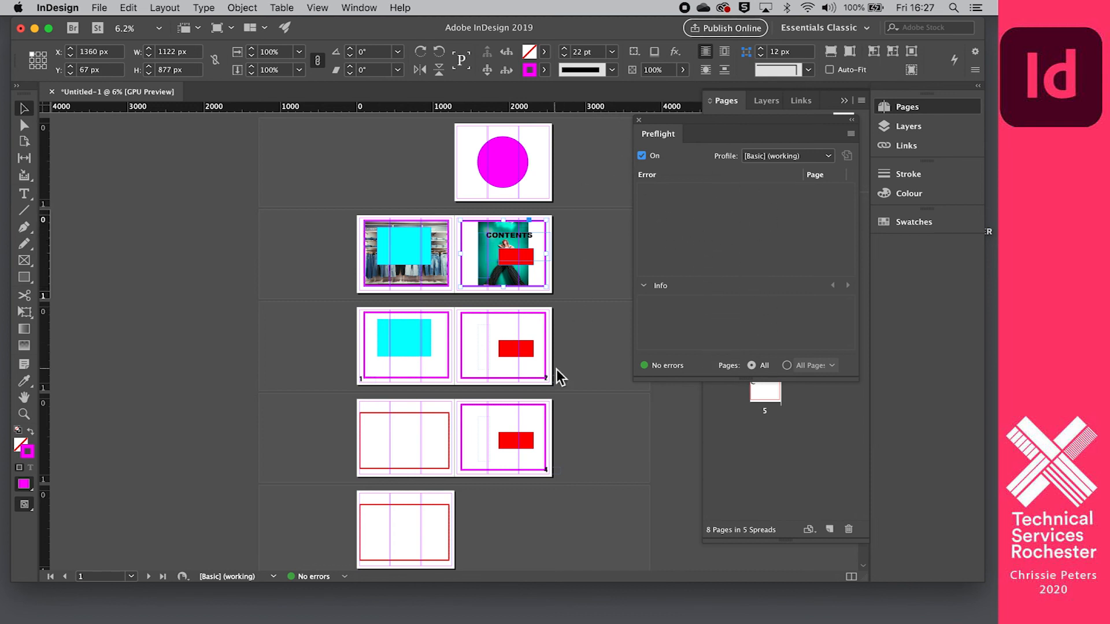
{"action": "mouse_move", "coordinate": [689, 120]}
{"action": "left_mouse_down"}
{"action": "mouse_move", "coordinate": [655, 145]}
{"action": "mouse_move", "coordinate": [686, 131]}
{"action": "left_mouse_up"}
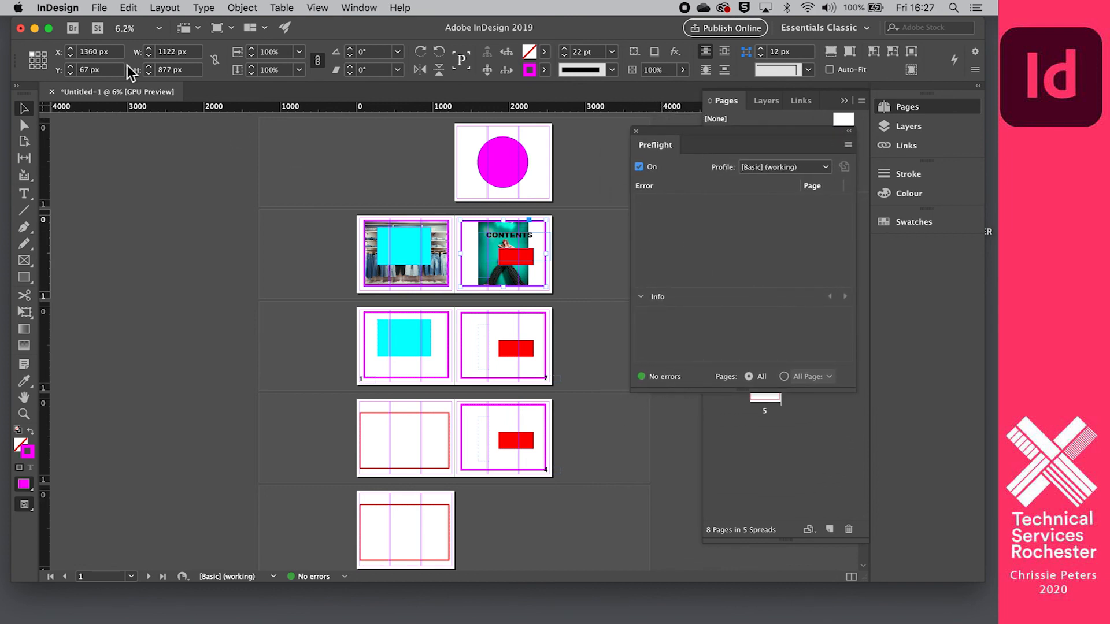
Step: Open the Package dialog and review its fonts, links and images, colours and inks, print settings and external plug-ins
{"action": "left_click", "coordinate": [128, 8]}
{"action": "mouse_move", "coordinate": [106, 15]}
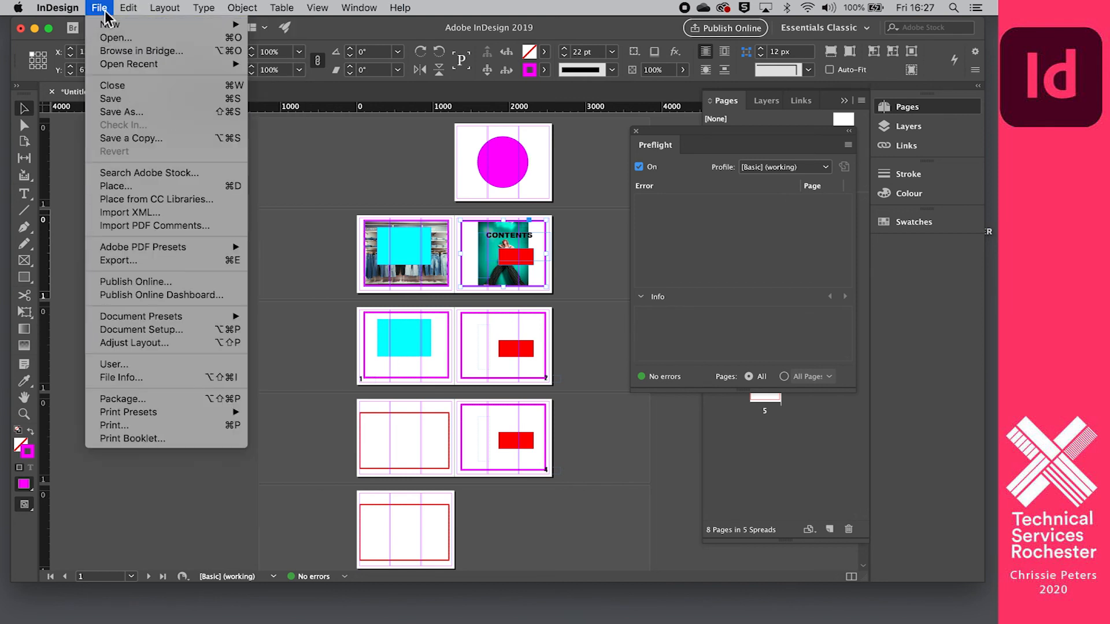
{"action": "left_click", "coordinate": [140, 402]}
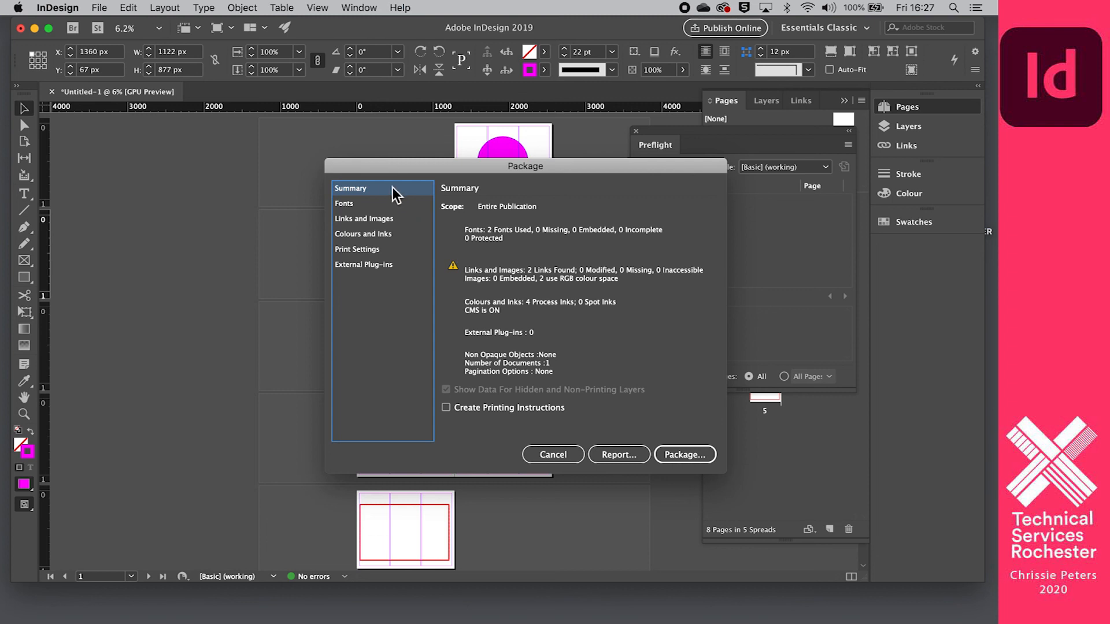
{"action": "left_click", "coordinate": [381, 208]}
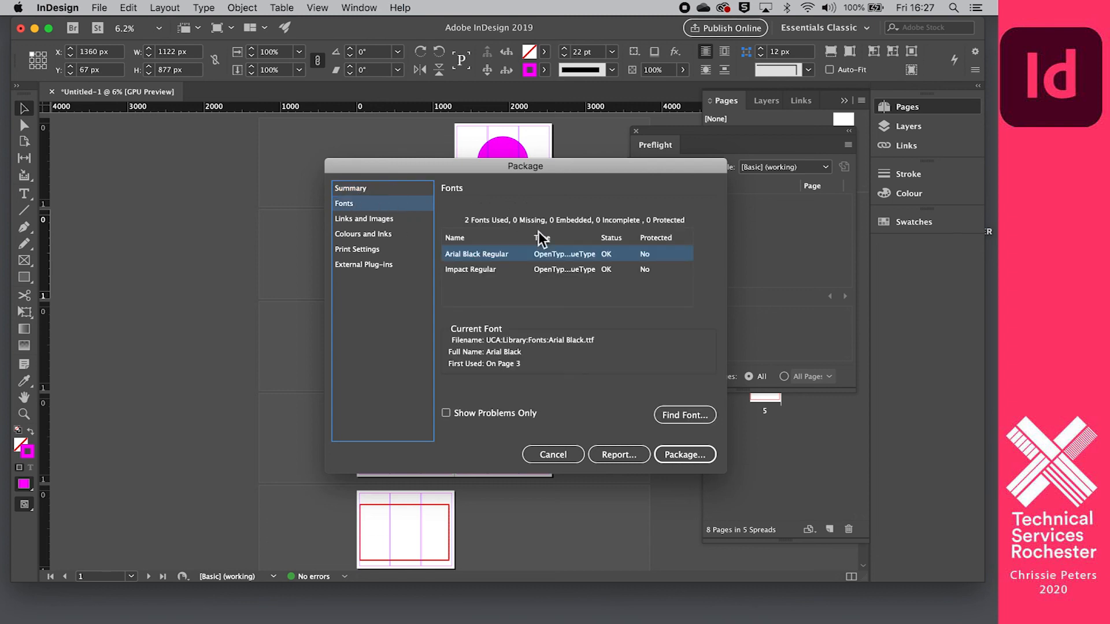
{"action": "left_click", "coordinate": [356, 220]}
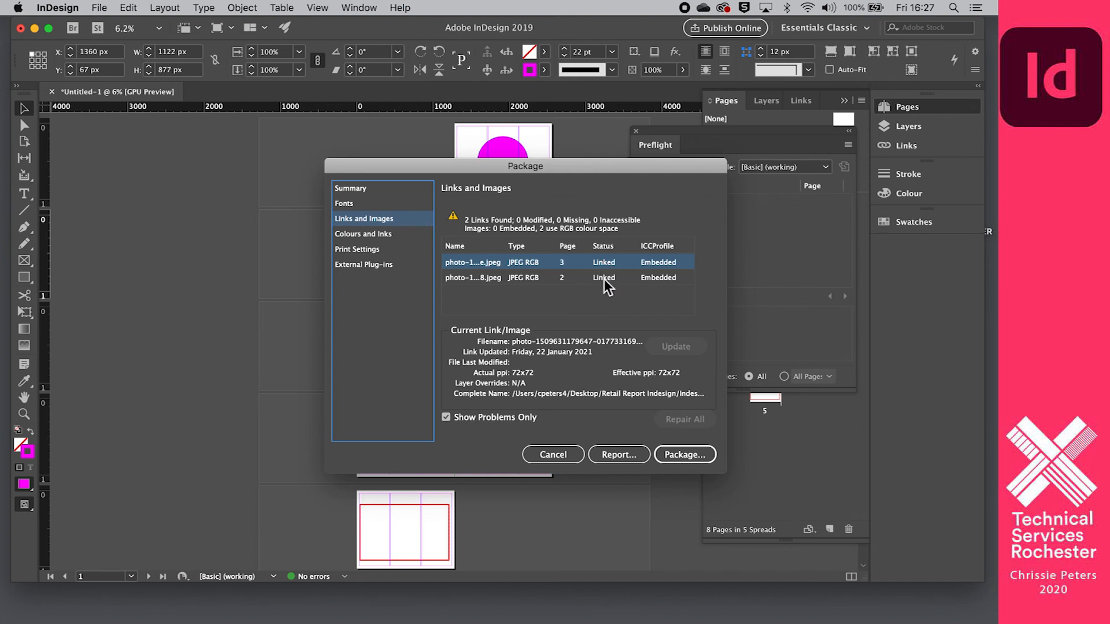
{"action": "left_click", "coordinate": [349, 204]}
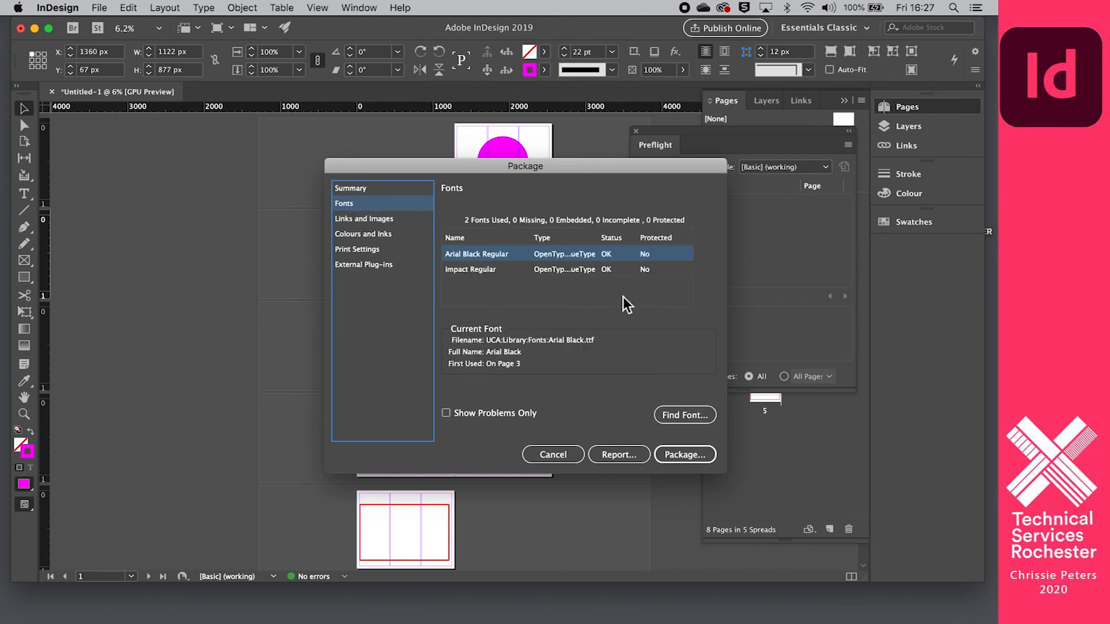
{"action": "left_click", "coordinate": [361, 234]}
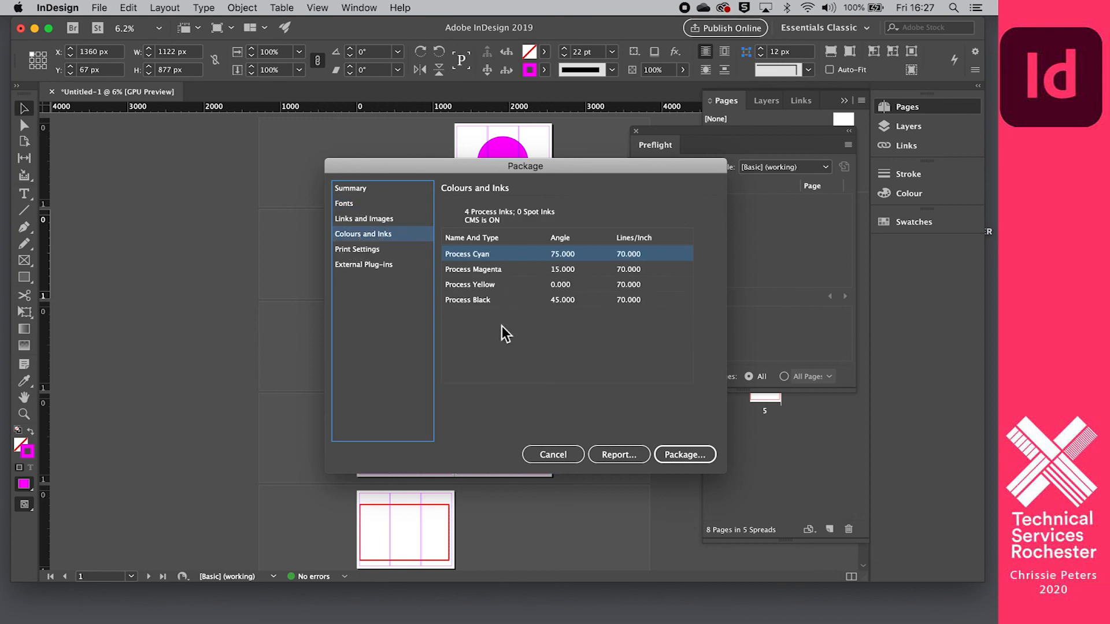
{"action": "left_click", "coordinate": [348, 250]}
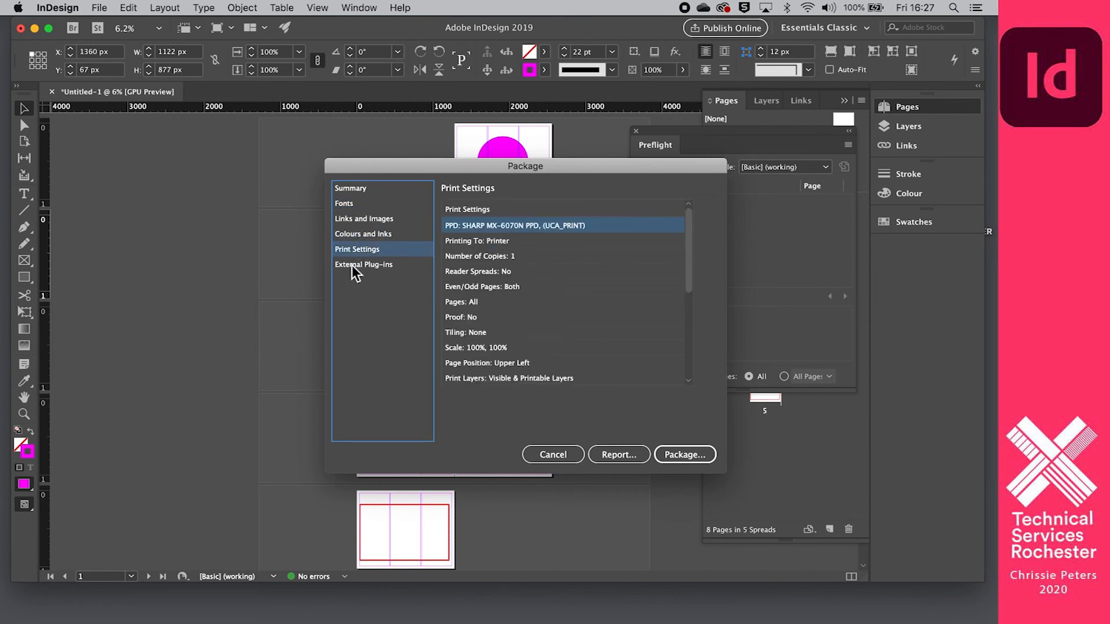
{"action": "left_click", "coordinate": [351, 264]}
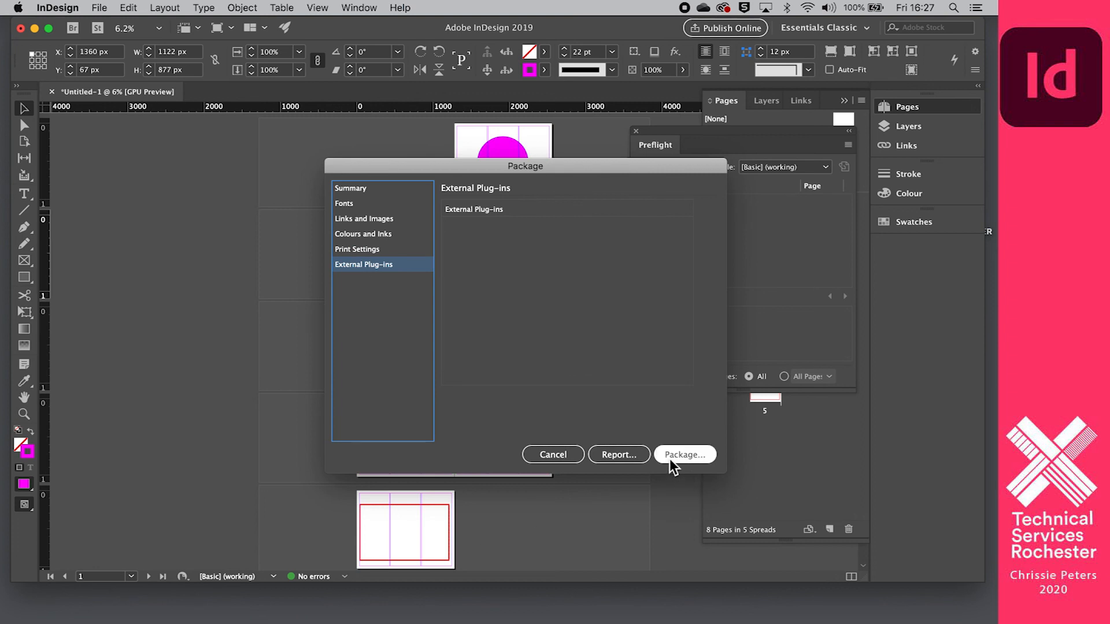
Step: Save the document to the Desktop as "packaged indesign" and package it into "packaged indesign Folder" with IDML and a [High Quality Print] PDF included
{"action": "left_click", "coordinate": [683, 453]}
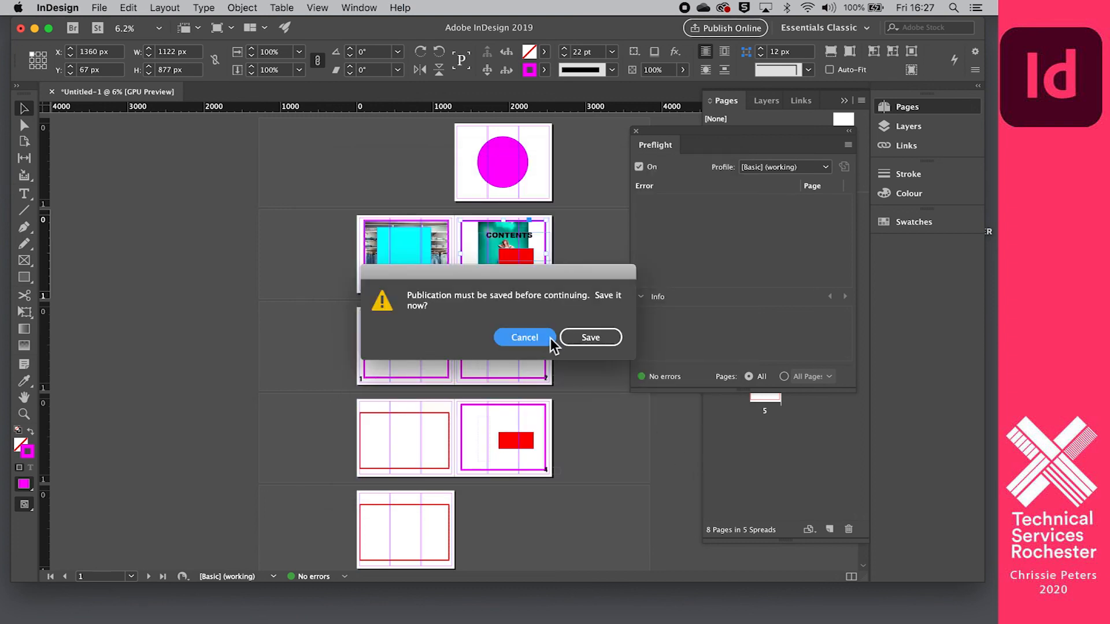
{"action": "left_click", "coordinate": [598, 337]}
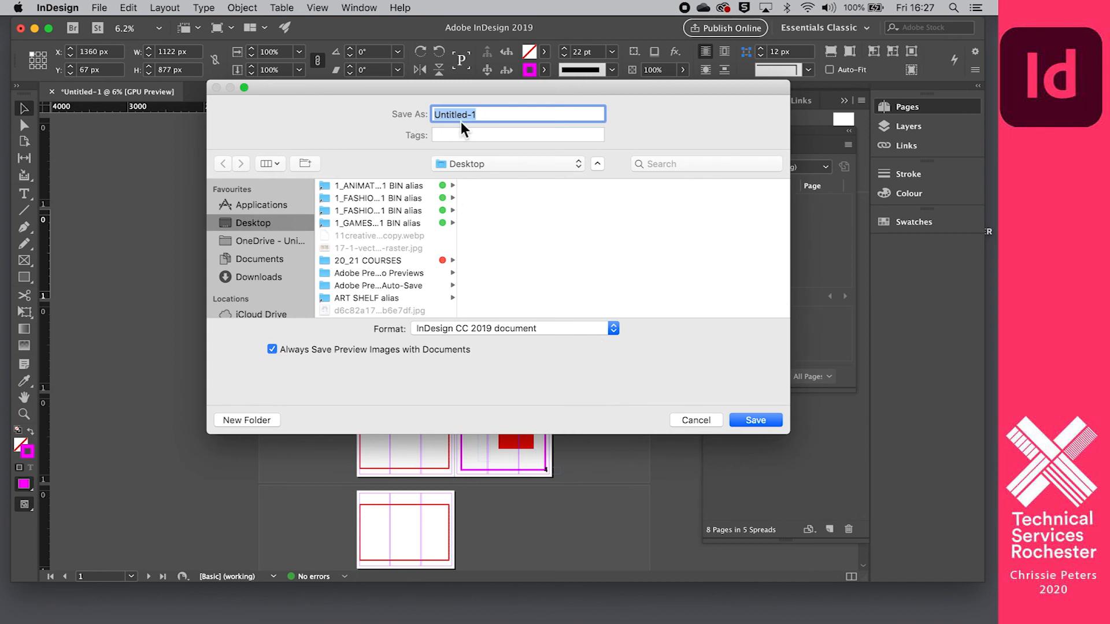
{"action": "type", "text": "packaged indesign"}
{"action": "left_click", "coordinate": [755, 420]}
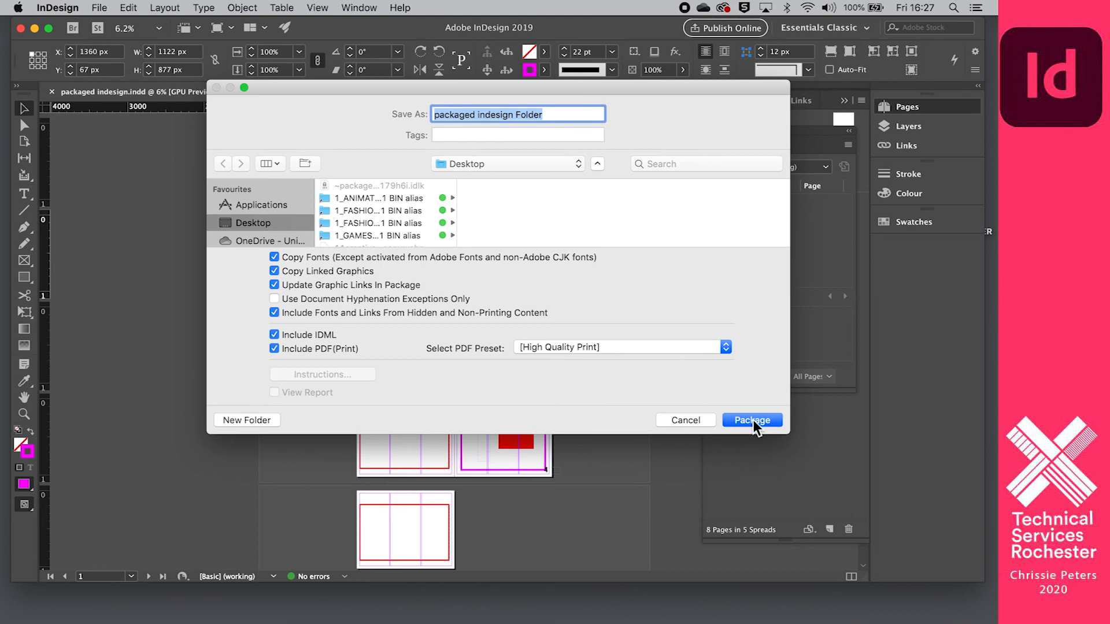
{"action": "left_click", "coordinate": [753, 421]}
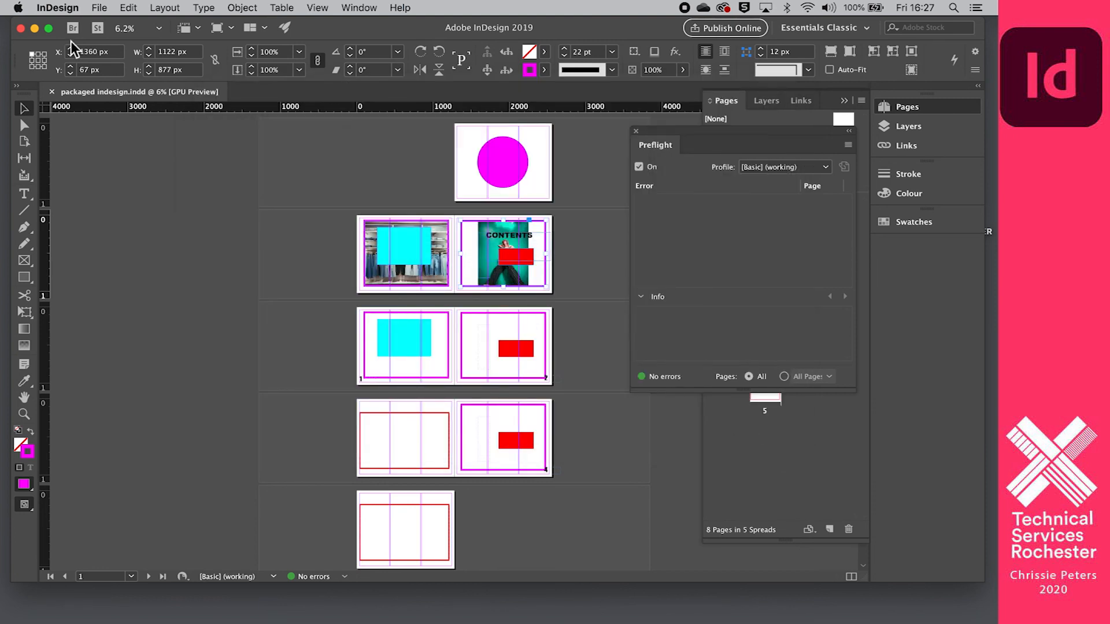
Step: Minimise the document window, move the Preflight panel clear of the desktop files, and open "packaged indesign Folder" in Finder
{"action": "left_click", "coordinate": [35, 31]}
{"action": "left_click_drag", "start_coordinate": [685, 140], "coordinate": [433, 148]}
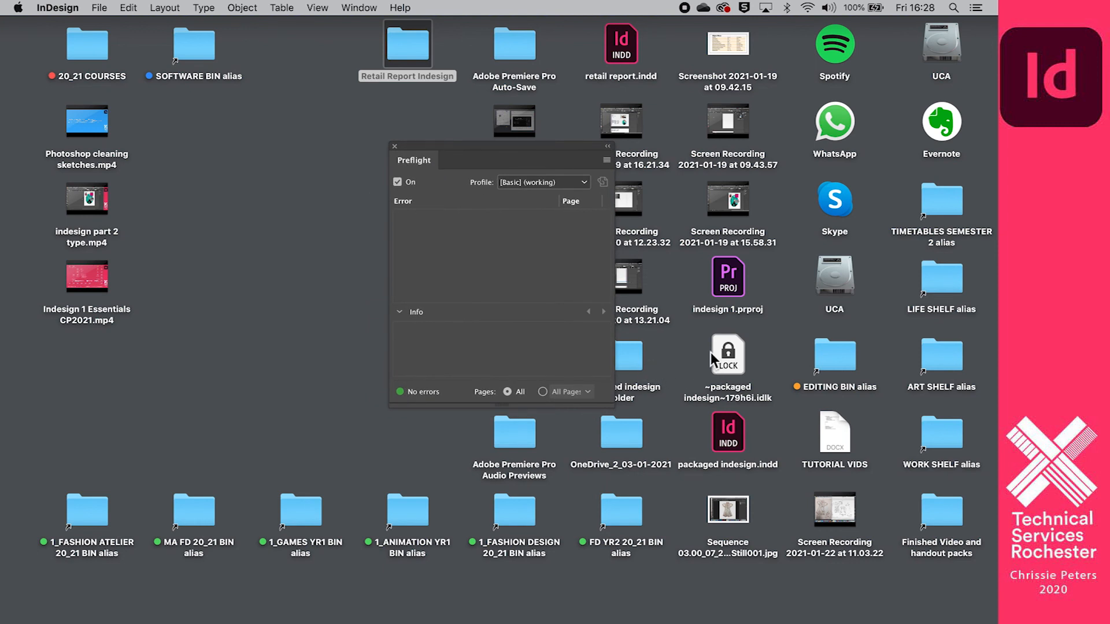
{"action": "left_click_drag", "start_coordinate": [512, 150], "coordinate": [272, 150]}
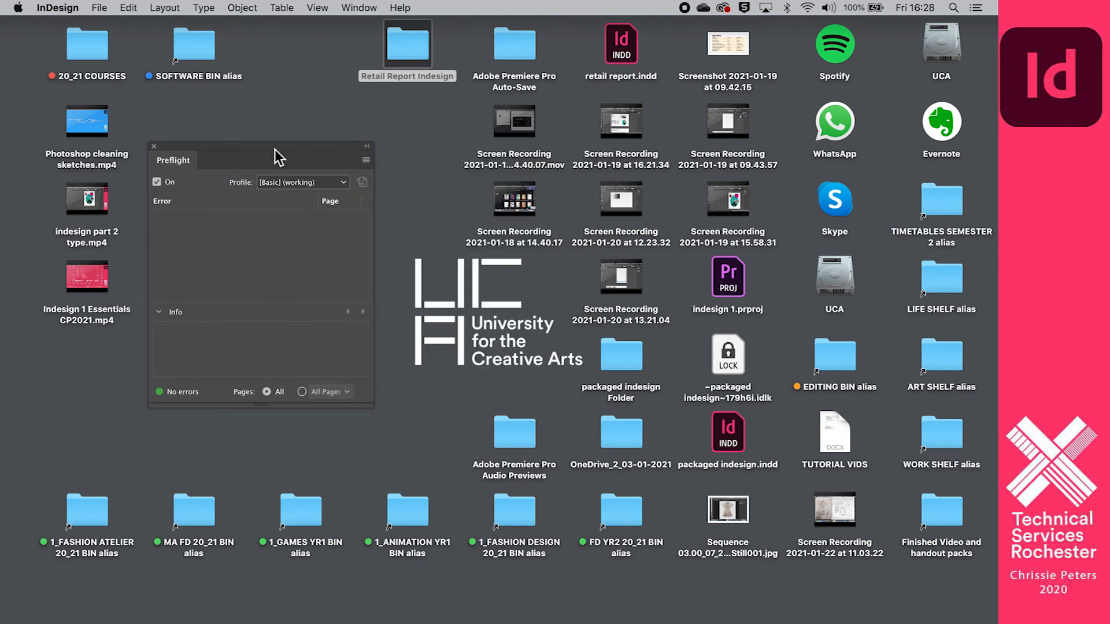
{"action": "left_click", "coordinate": [634, 356]}
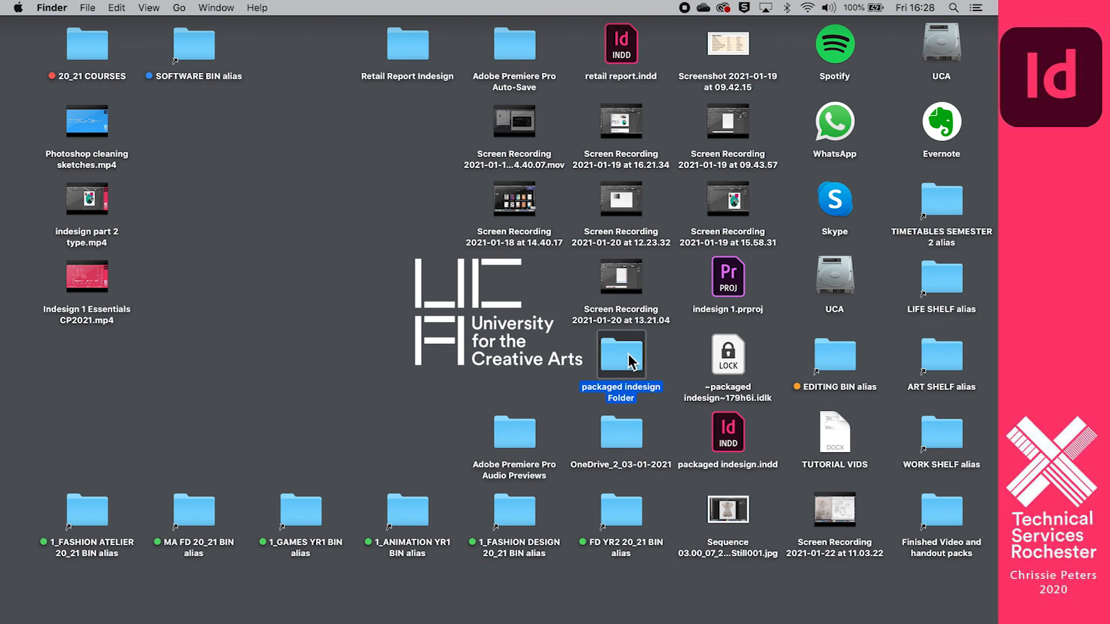
{"action": "double_click", "coordinate": [630, 355]}
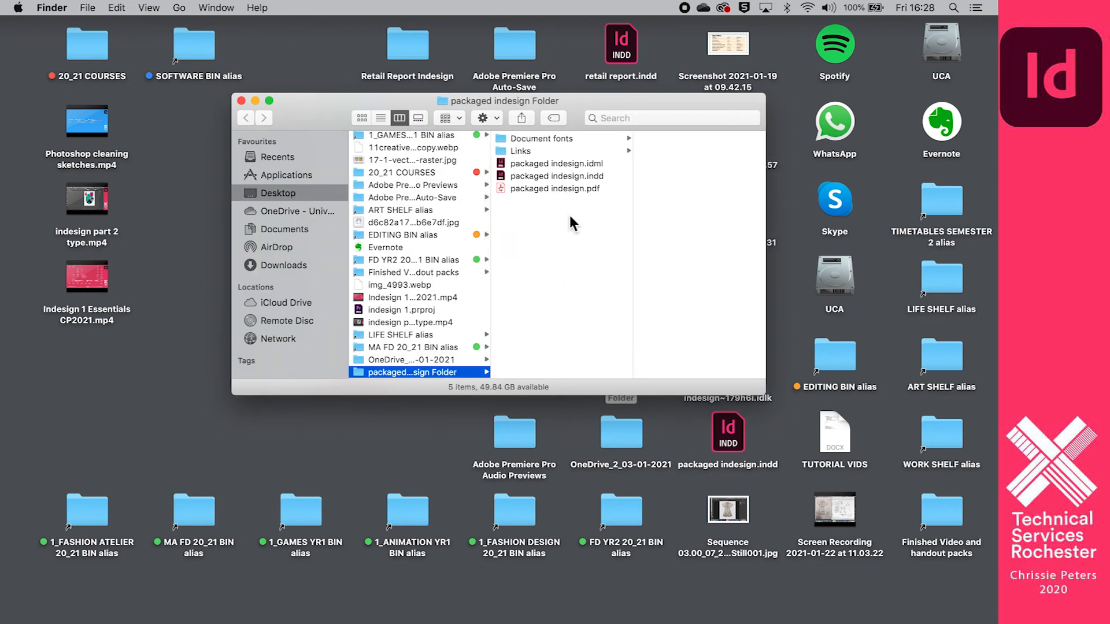
Step: Examine the package's Document fonts and Links folders and its IDML, INDD and PDF files
{"action": "left_click", "coordinate": [543, 138]}
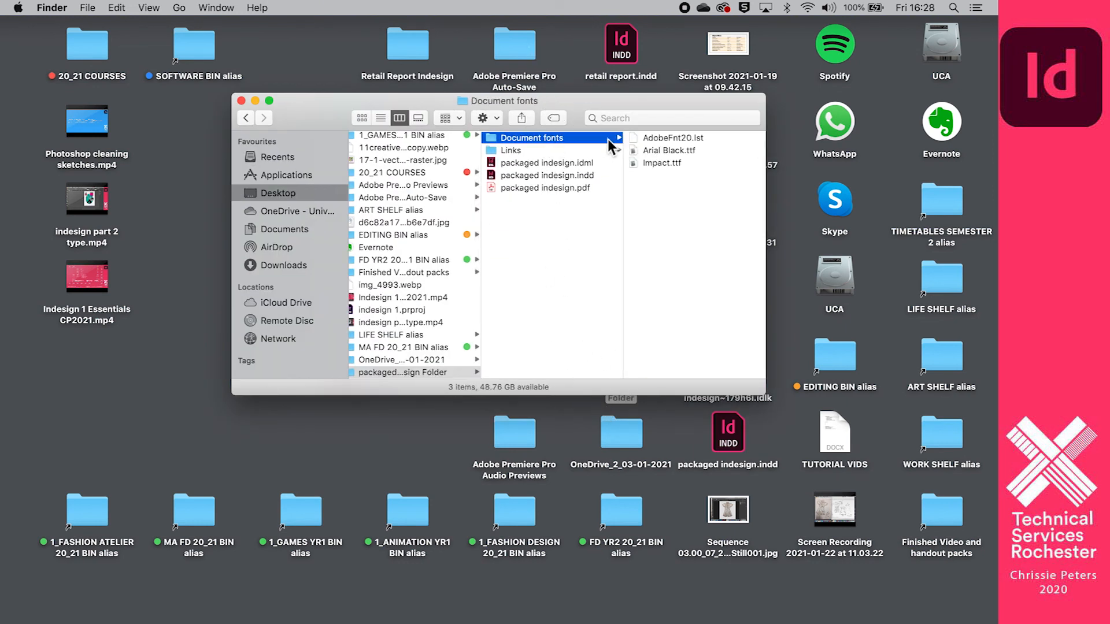
{"action": "left_click", "coordinate": [531, 152]}
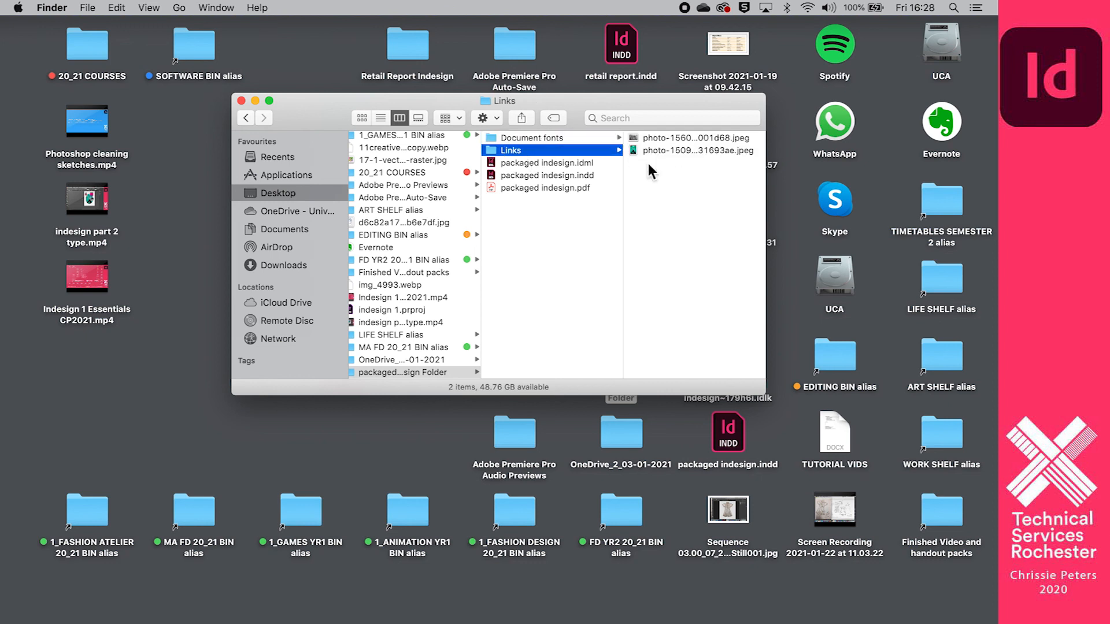
{"action": "left_click", "coordinate": [553, 164]}
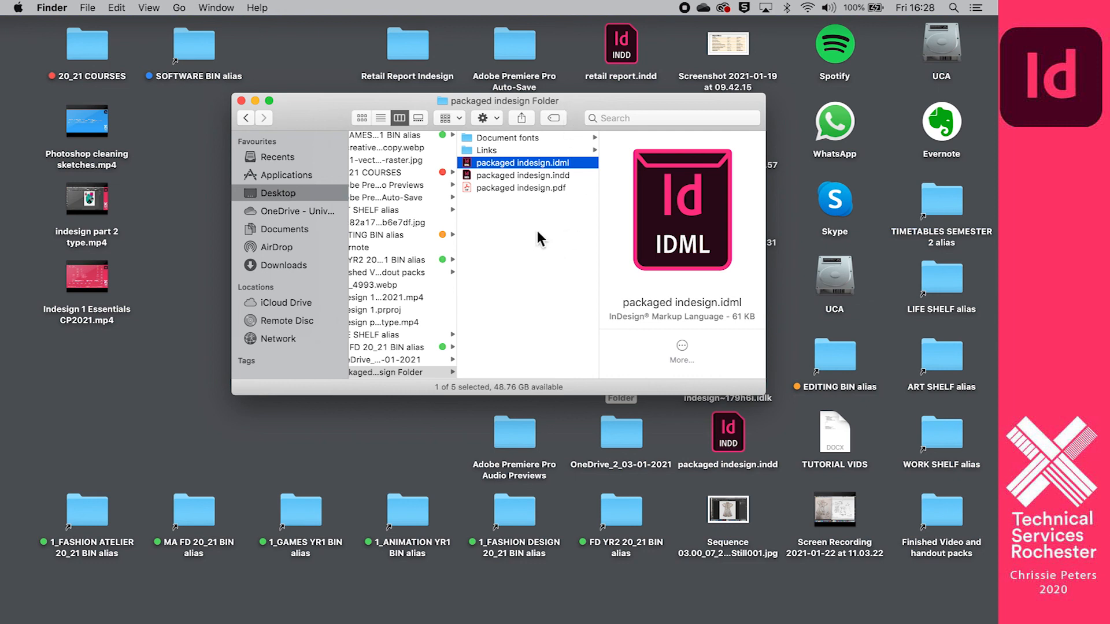
{"action": "left_click", "coordinate": [514, 176]}
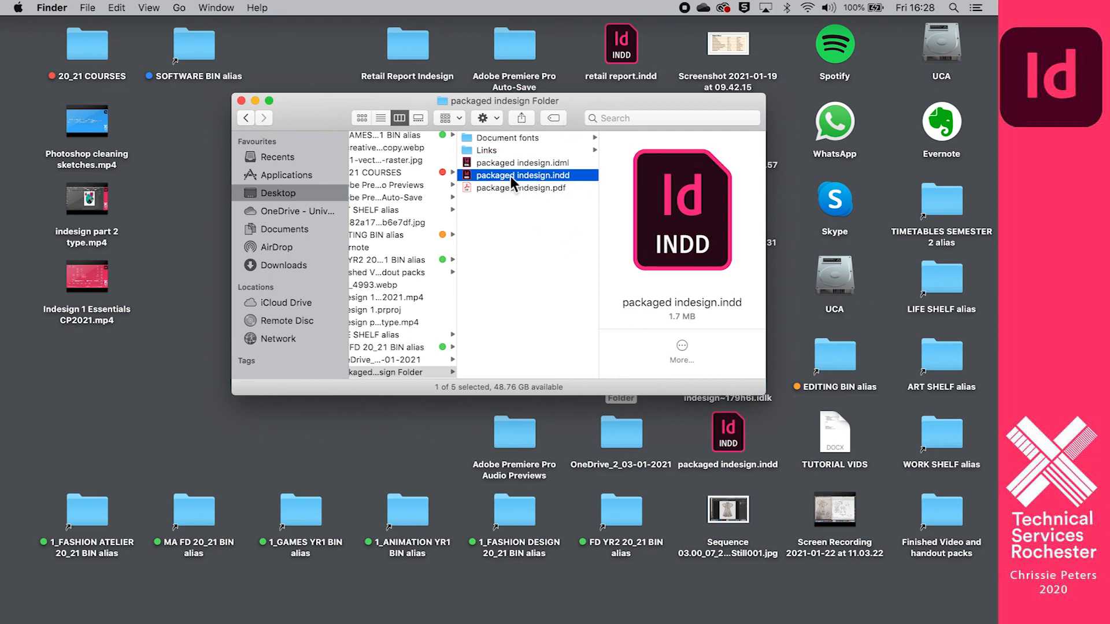
{"action": "double_click", "coordinate": [543, 189]}
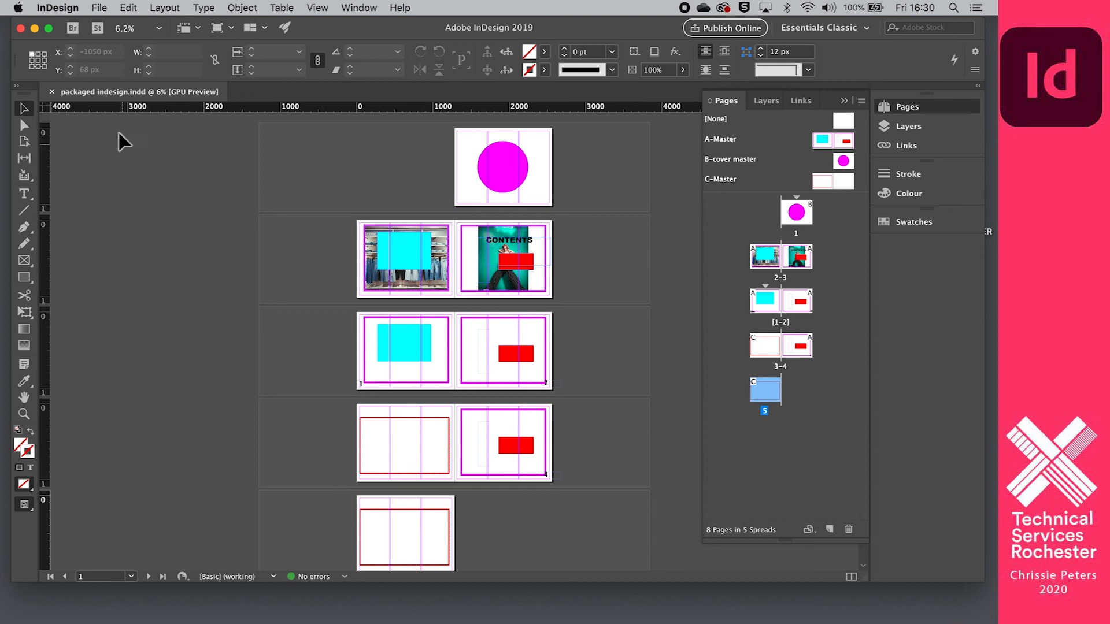
Step: Export the whole InDesign document to the Desktop as "retail report" in Adobe PDF (Print) format, using the [High Quality Print] preset and single pages
{"action": "left_click", "coordinate": [97, 8]}
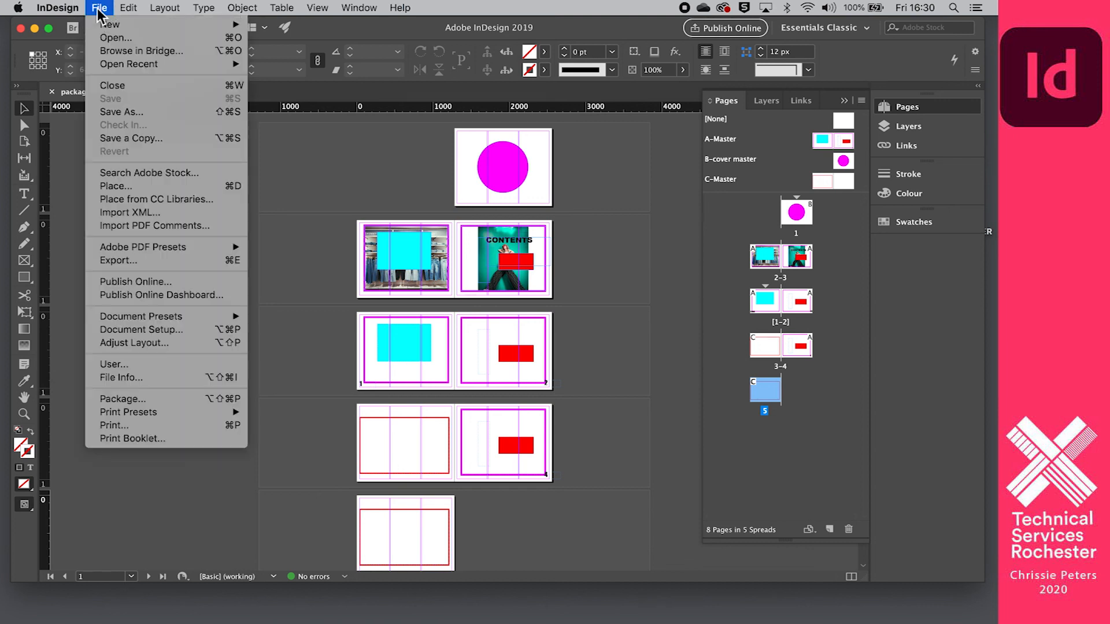
{"action": "left_click", "coordinate": [155, 265]}
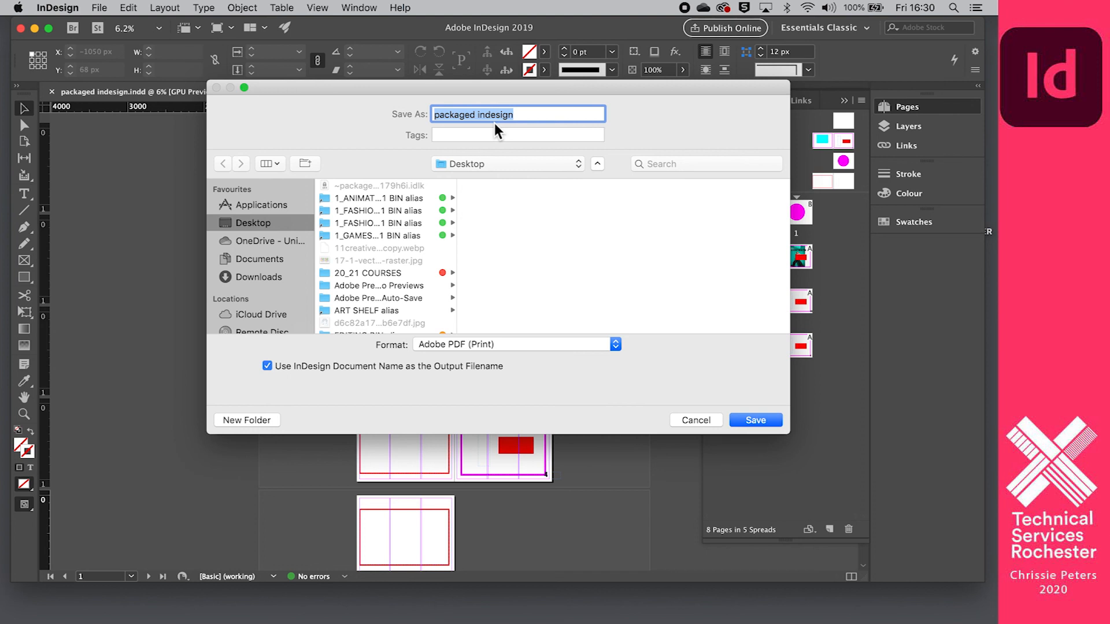
{"action": "type", "text": "retail report"}
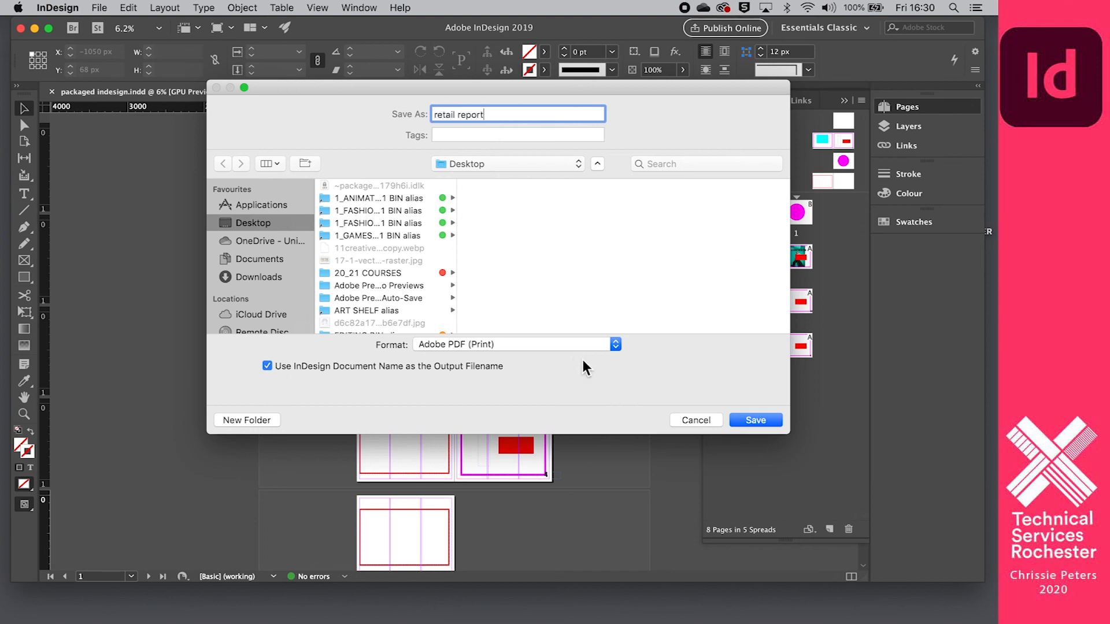
{"action": "left_click", "coordinate": [616, 343]}
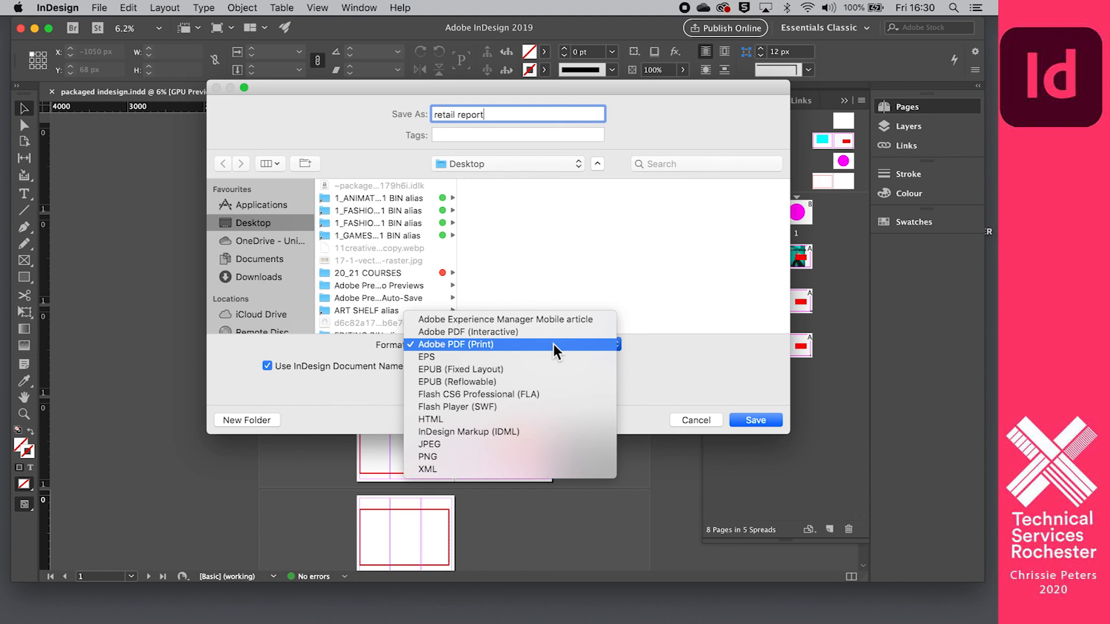
{"action": "left_click", "coordinate": [505, 346]}
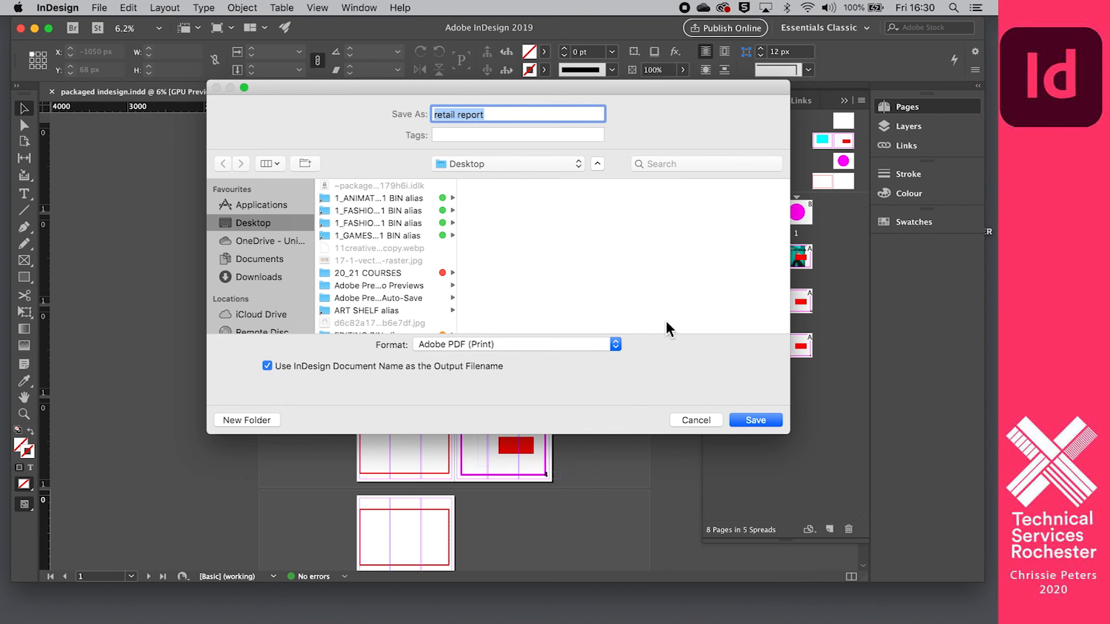
{"action": "left_click", "coordinate": [764, 420]}
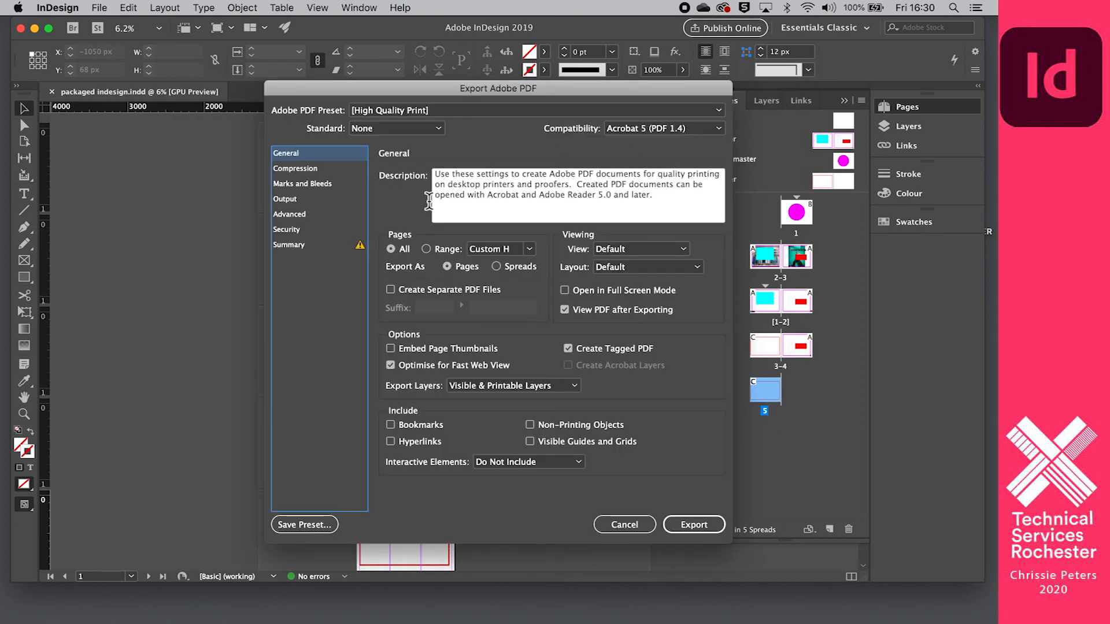
{"action": "left_click", "coordinate": [697, 525]}
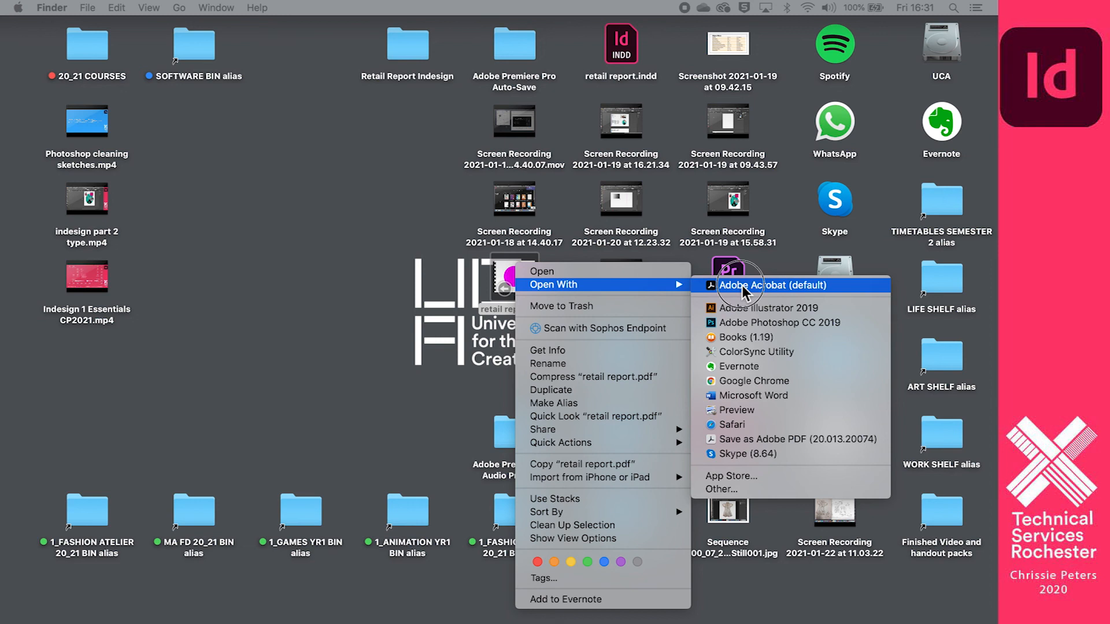
Step: Open retail report.pdf in Adobe Acrobat, widen its window and page forward through the exported pages to check them
{"action": "left_click", "coordinate": [734, 295]}
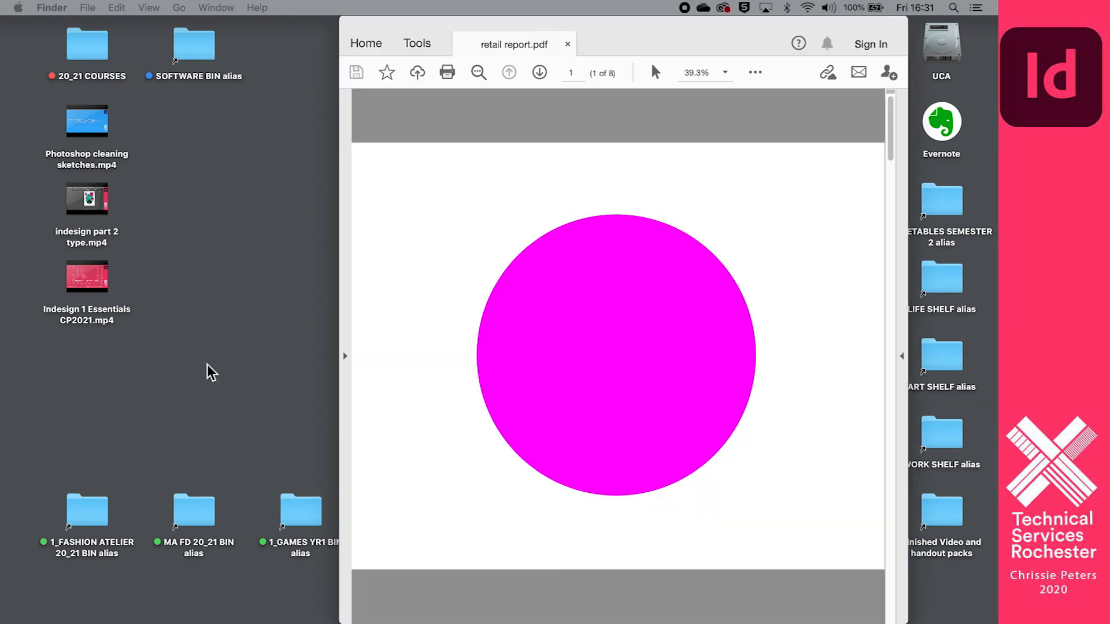
{"action": "left_click_drag", "start_coordinate": [340, 293], "coordinate": [23, 269]}
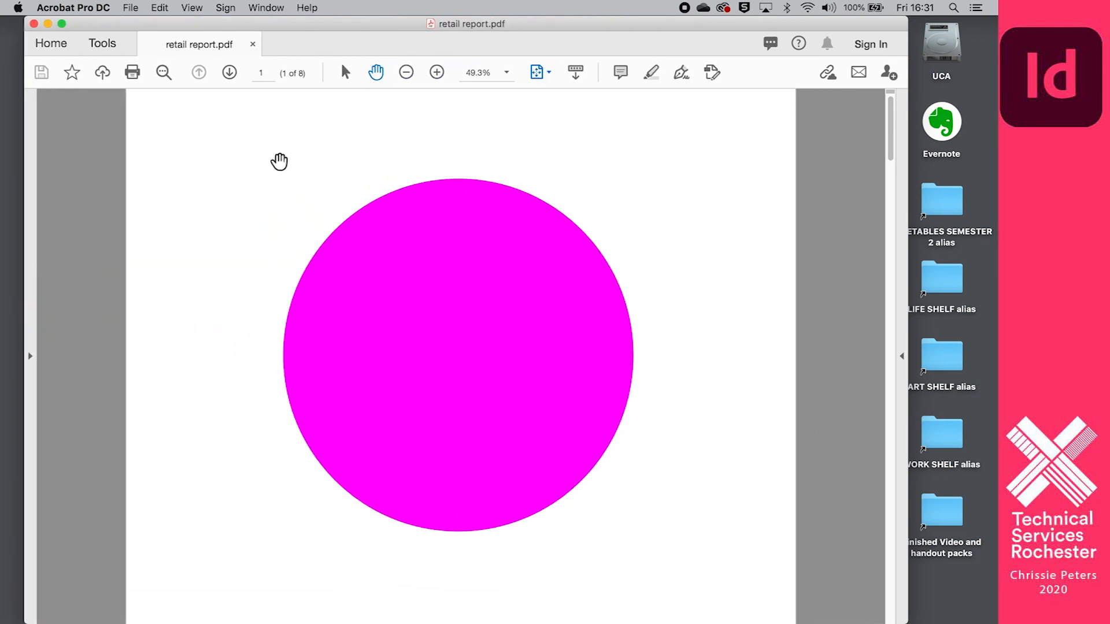
{"action": "left_click", "coordinate": [230, 72]}
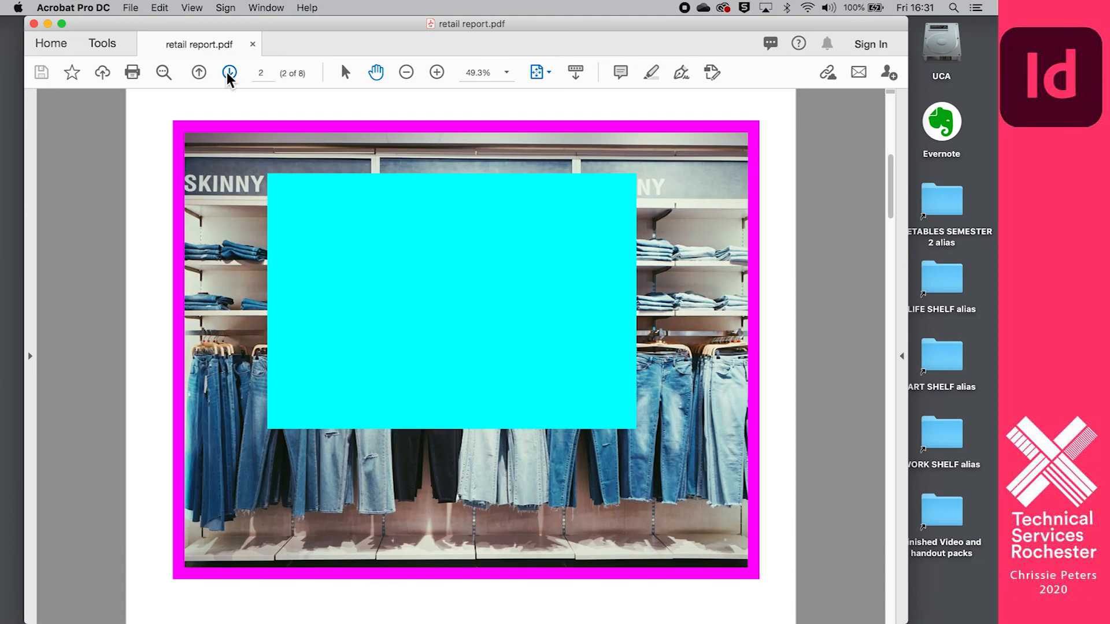
{"action": "left_click", "coordinate": [229, 72]}
{"action": "left_click", "coordinate": [230, 72]}
{"action": "left_click", "coordinate": [229, 73]}
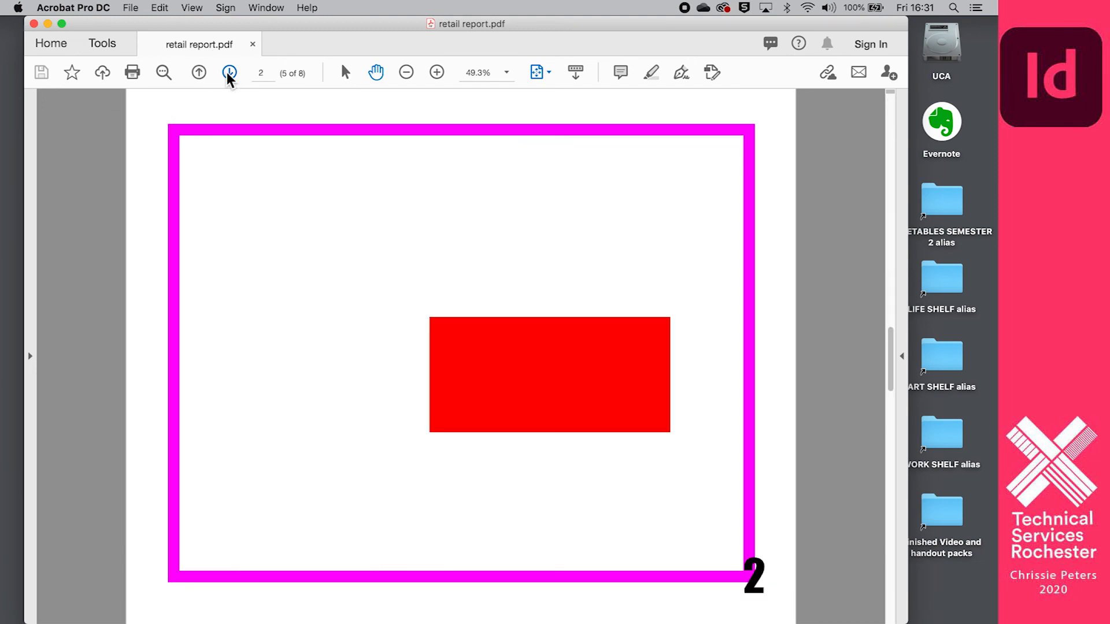